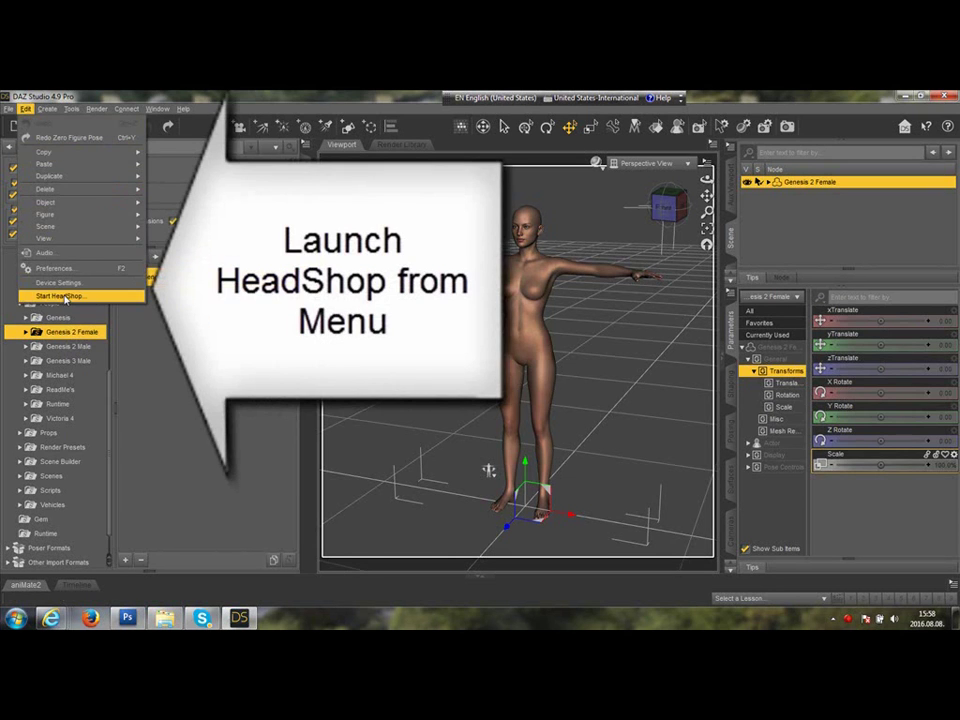
Start HeadShop for the Genesis 2 Female figure with the Face and Lips surfaces and the head geometry to morph
click(64, 296)
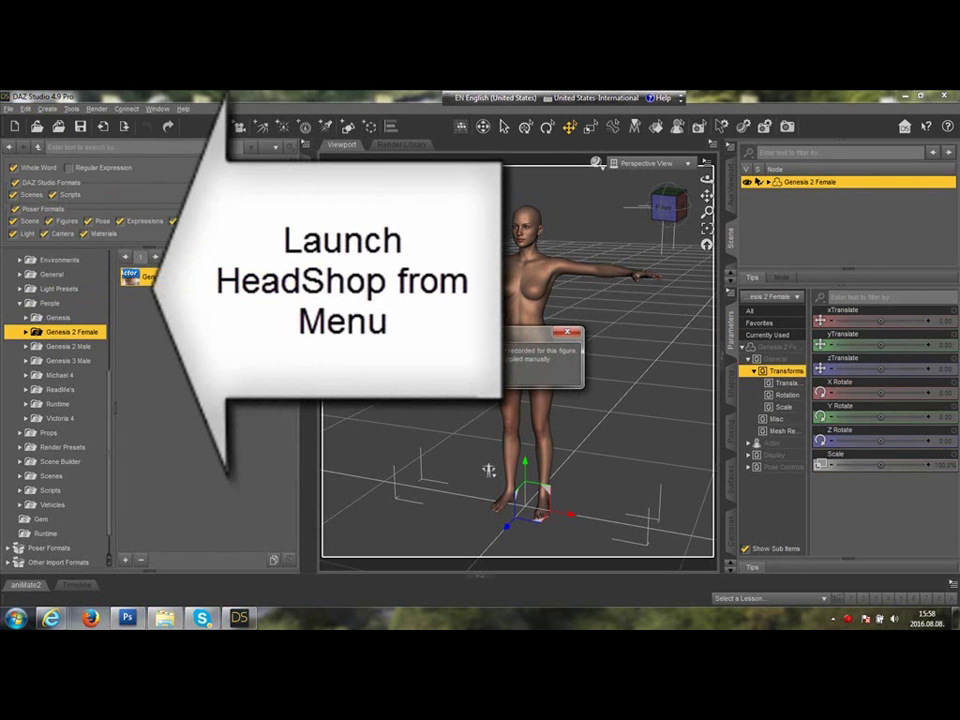
click(600, 380)
click(139, 352)
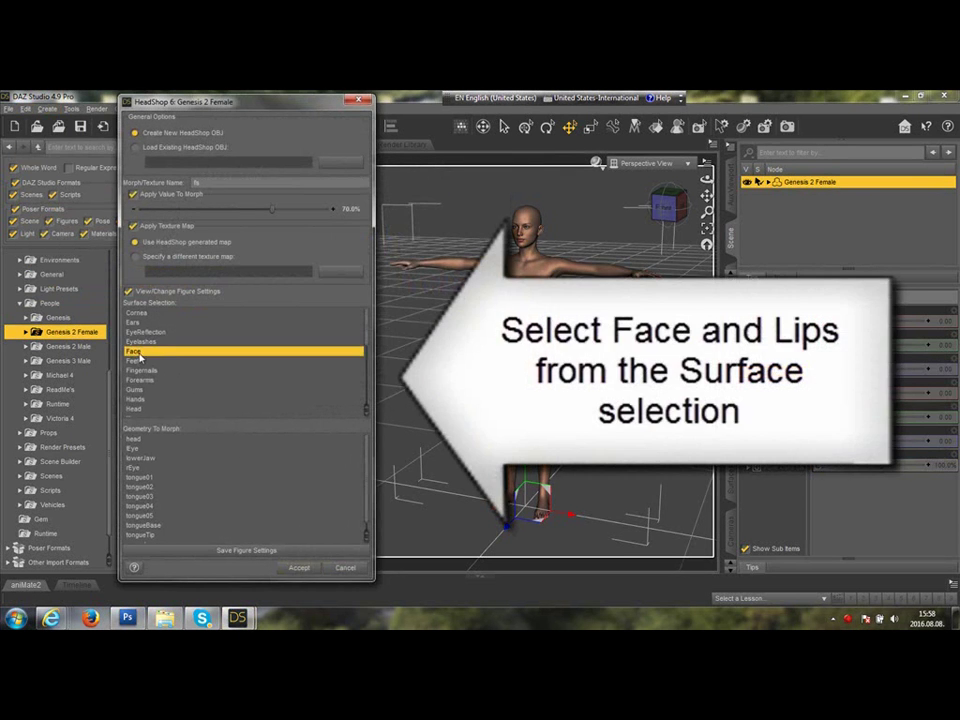
drag(369, 343, 368, 360)
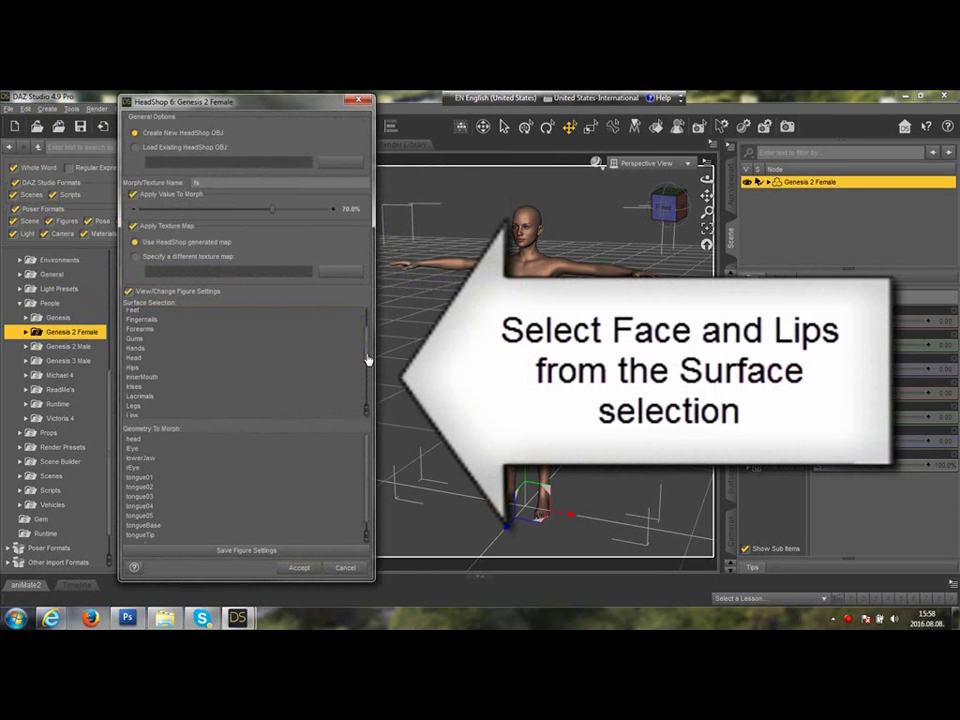
ctrl+click(132, 413)
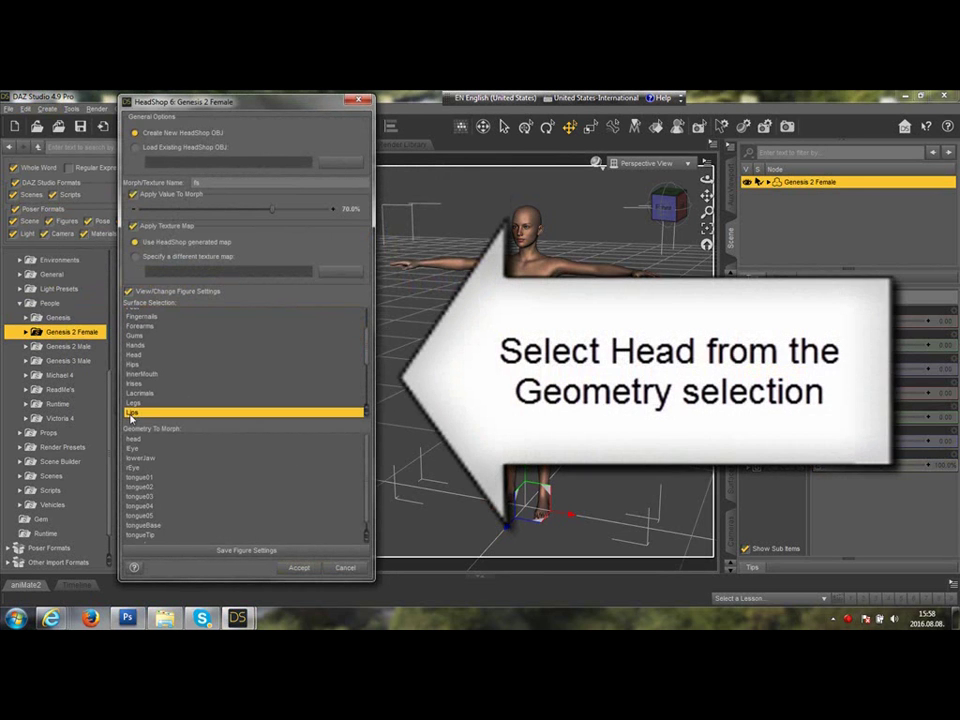
click(140, 439)
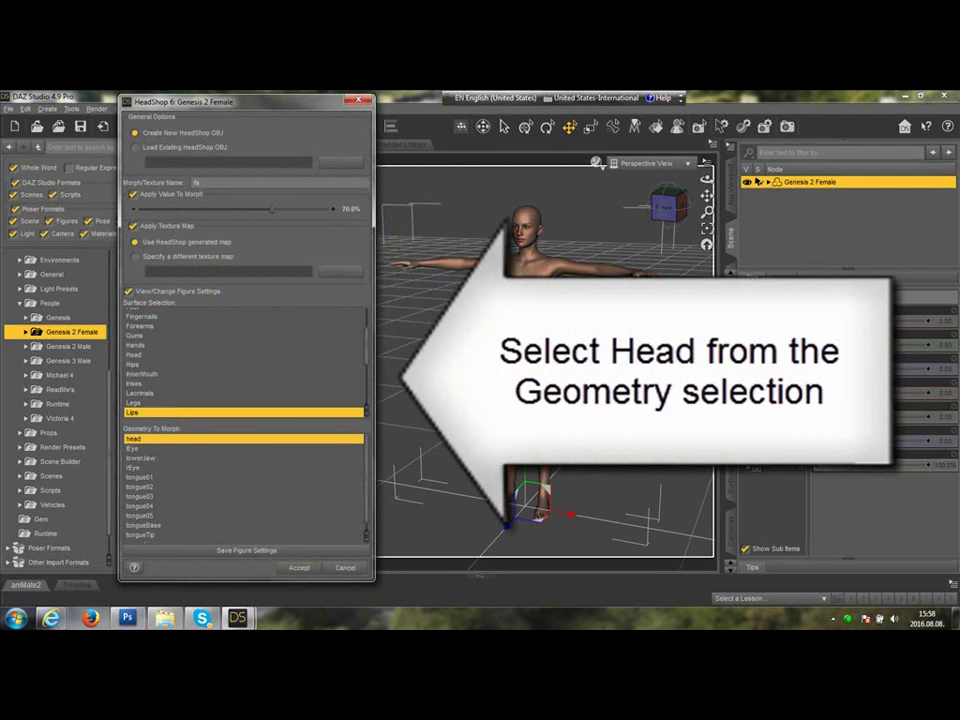
click(304, 569)
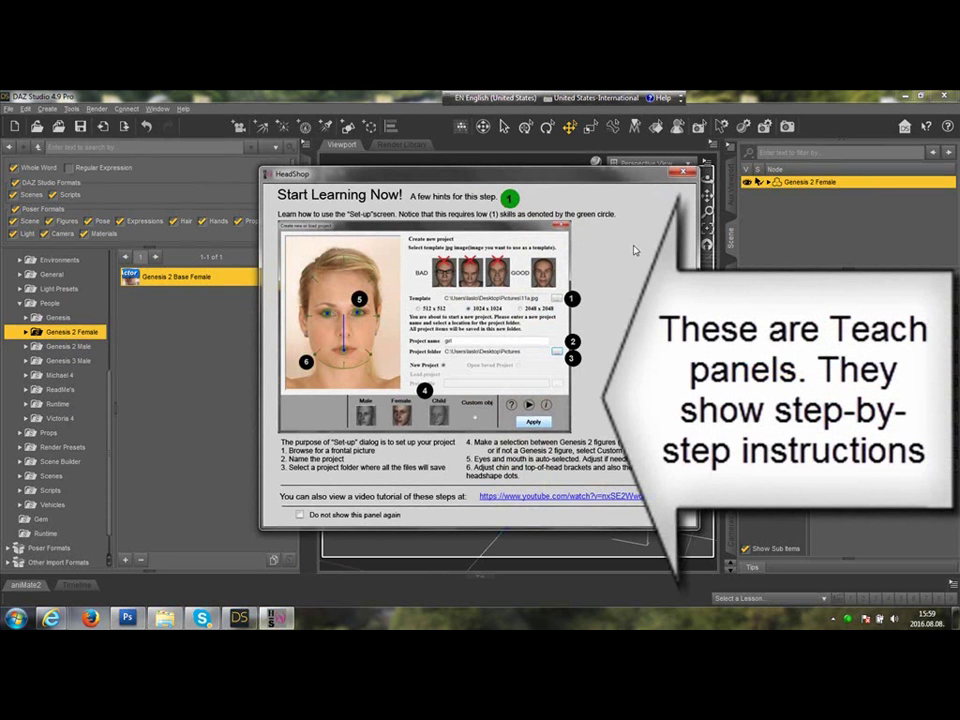
Dismiss the set-up hints and load the frontal photo 11a.jpg from Pictures as the new project's template
click(683, 174)
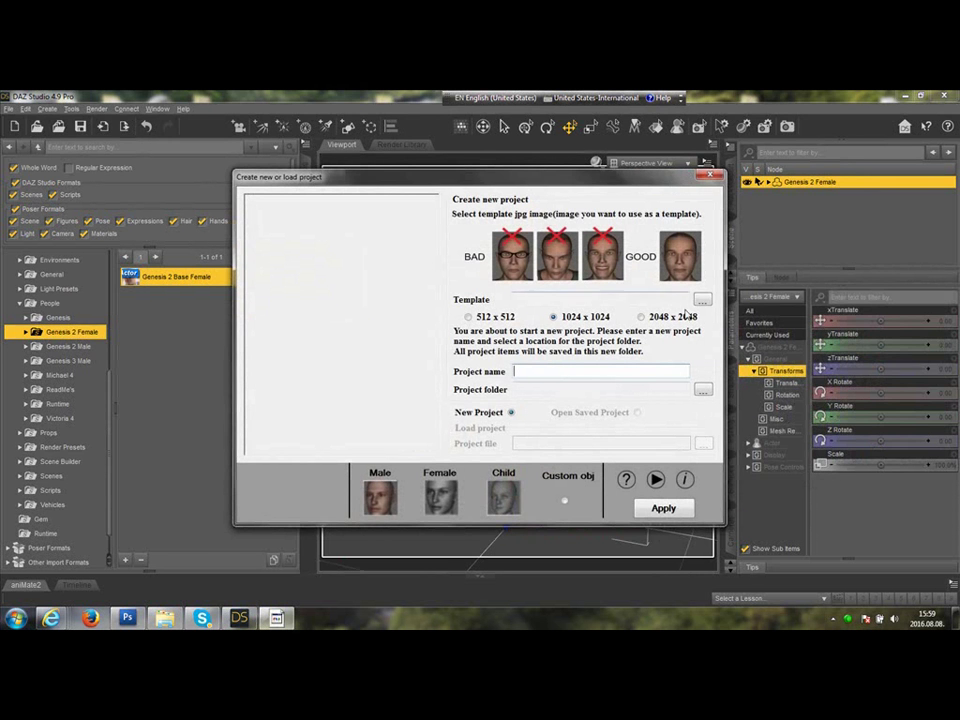
click(701, 298)
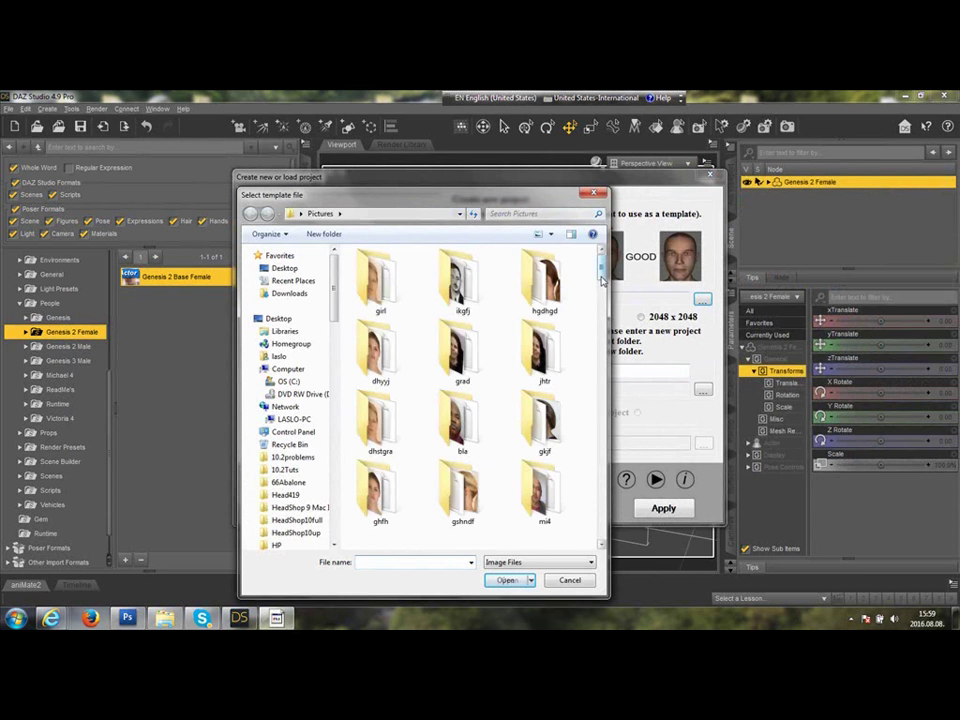
drag(602, 280, 584, 449)
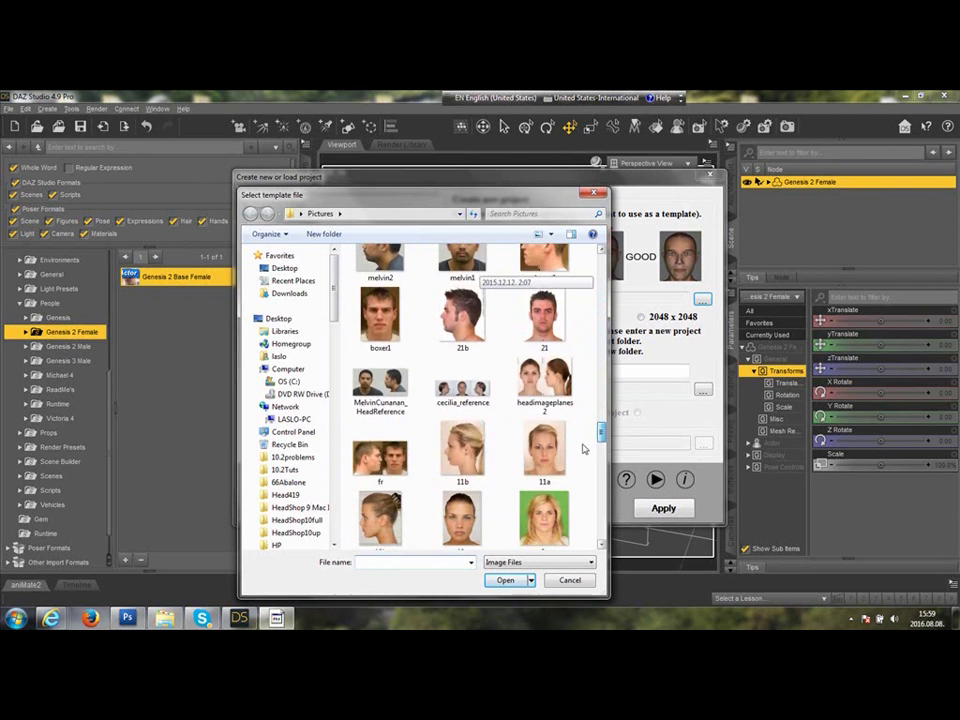
double_click(529, 456)
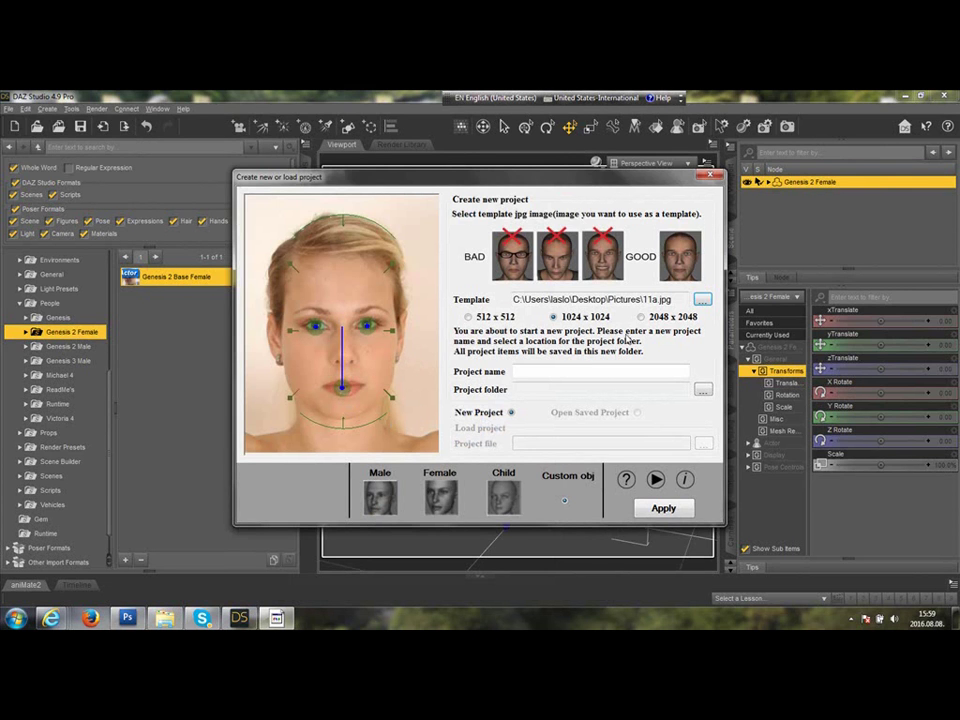
Name the project Girl and set the Pictures folder on the Desktop as its project folder
click(528, 373)
text(Girl)
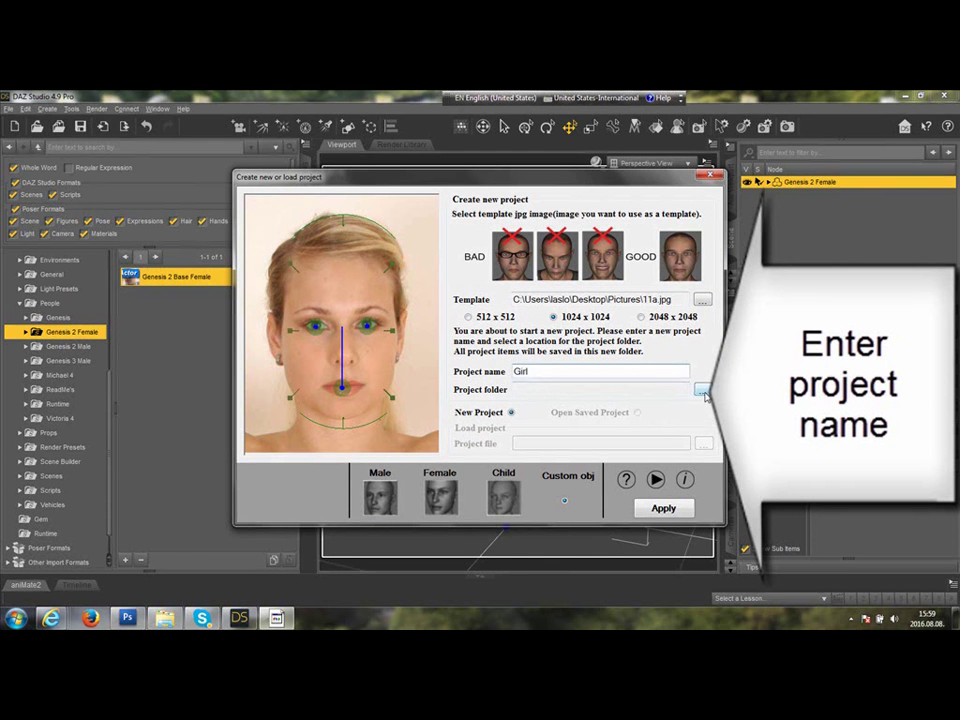
click(704, 392)
click(327, 216)
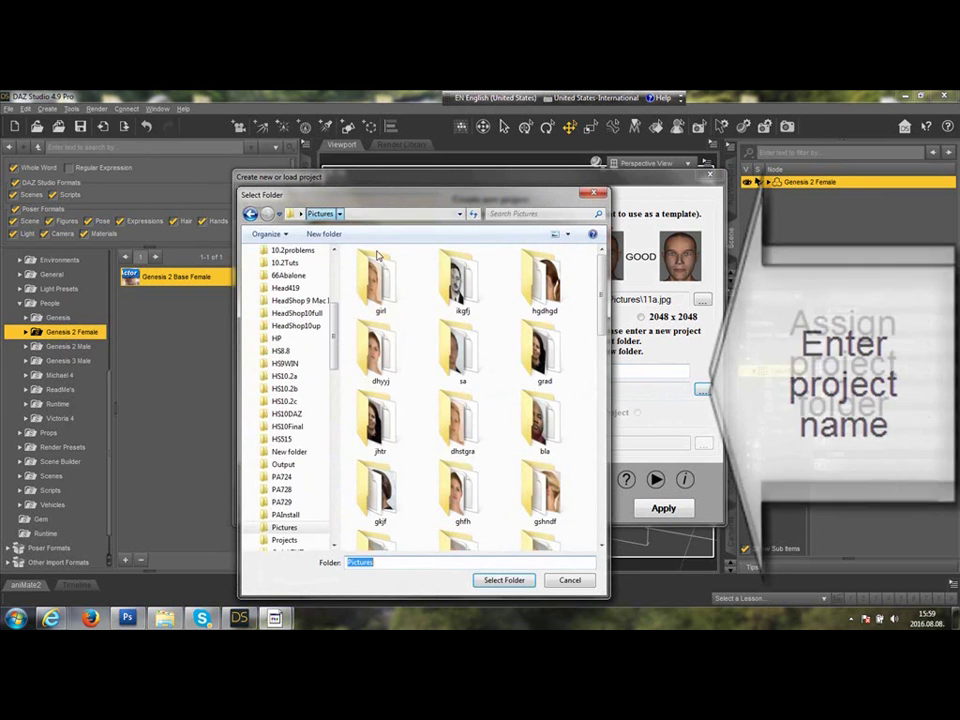
click(504, 580)
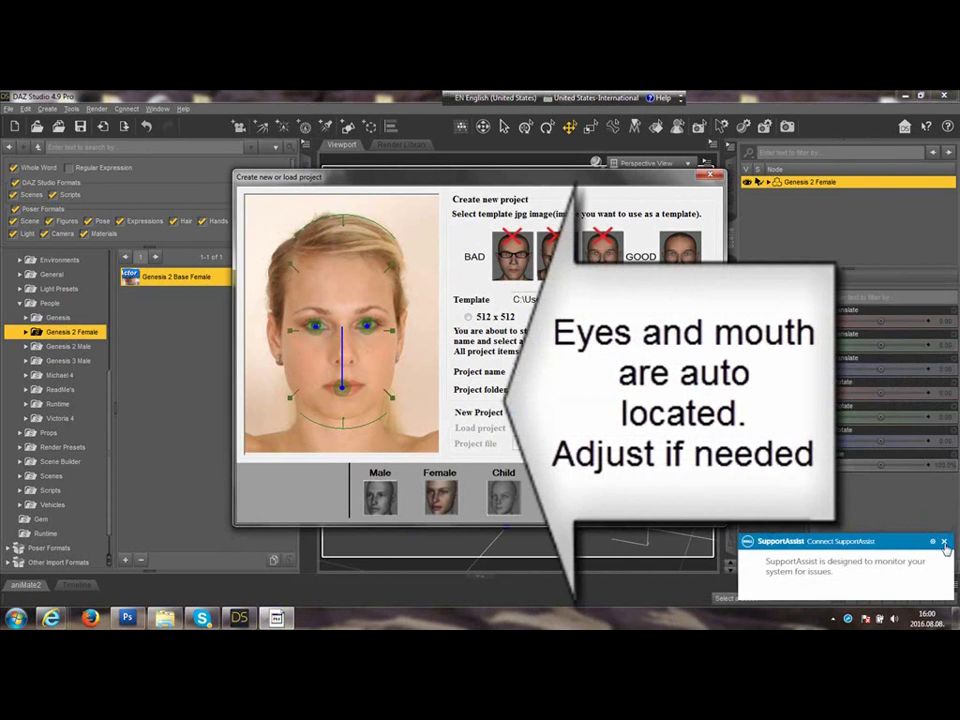
Choose the Female head, fit the brackets and headshape dots to the face in the photo, and apply the project setup
click(944, 543)
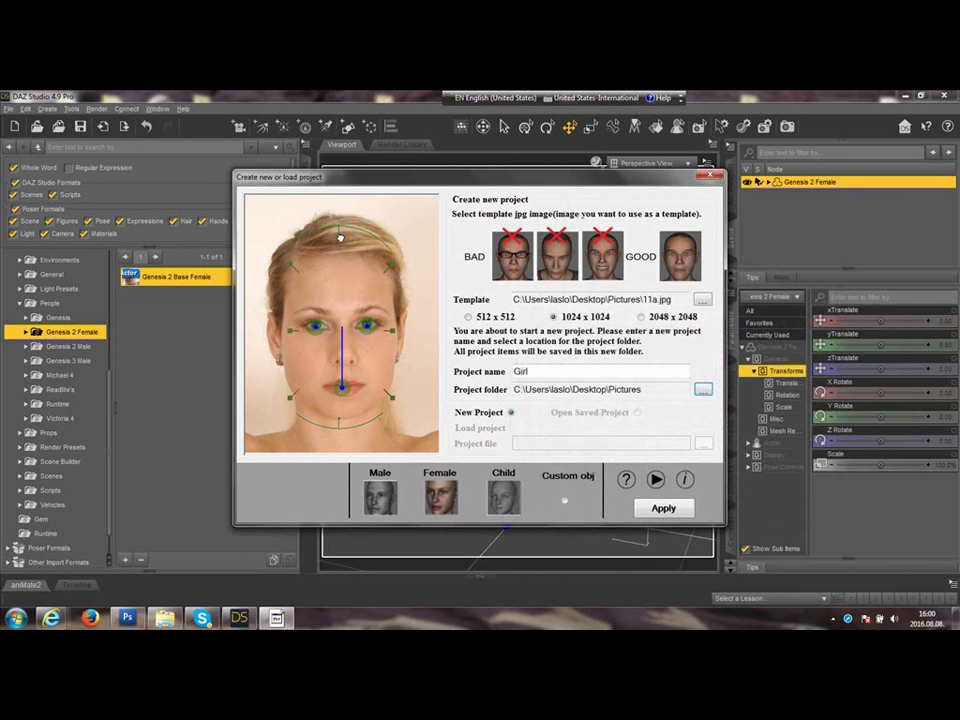
drag(343, 425, 343, 418)
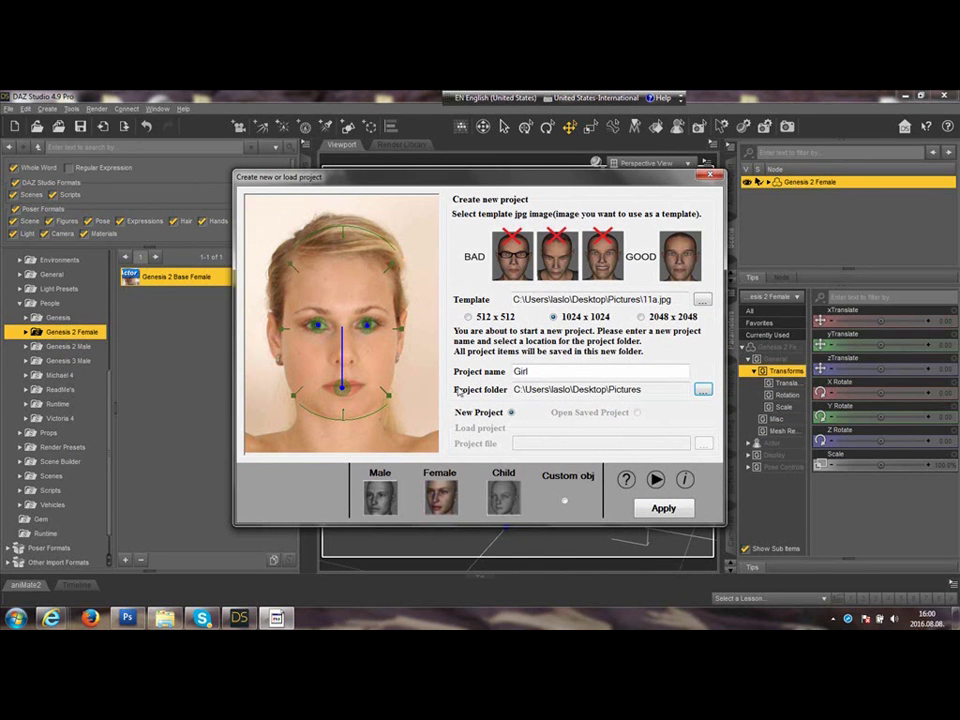
click(664, 509)
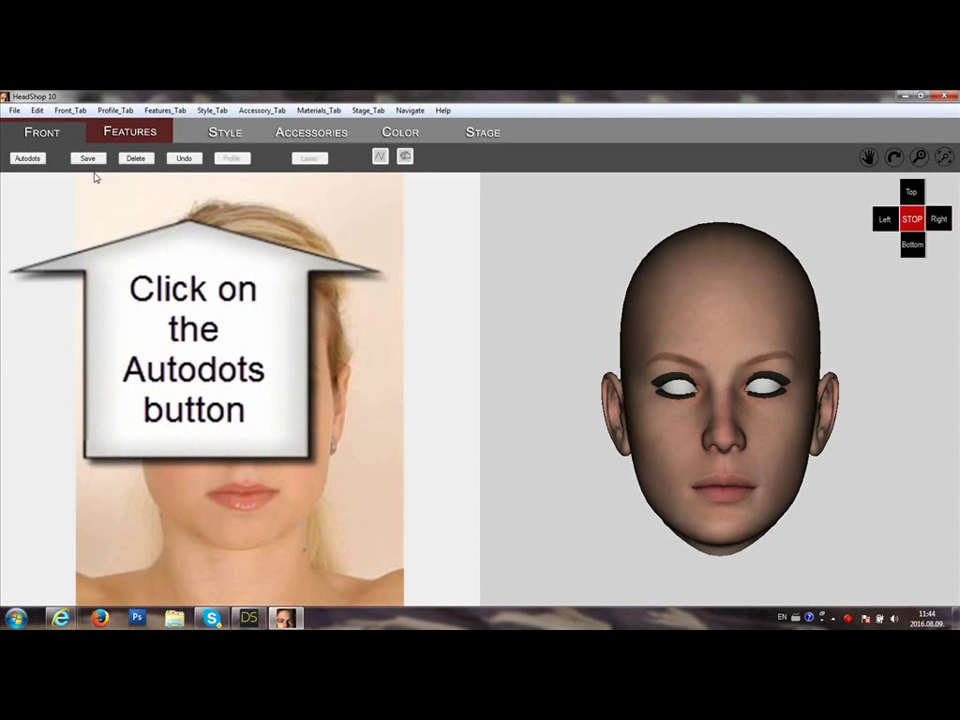
Turn on Autodots and align the mouth and nose dot groups with the photo's mouth and nose
click(28, 159)
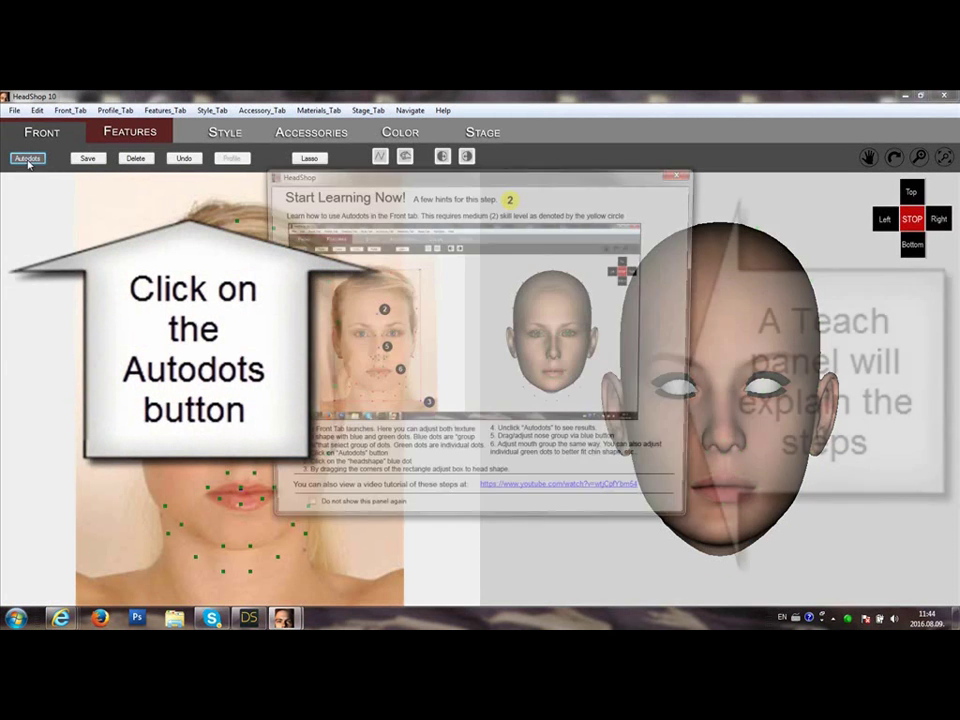
click(683, 177)
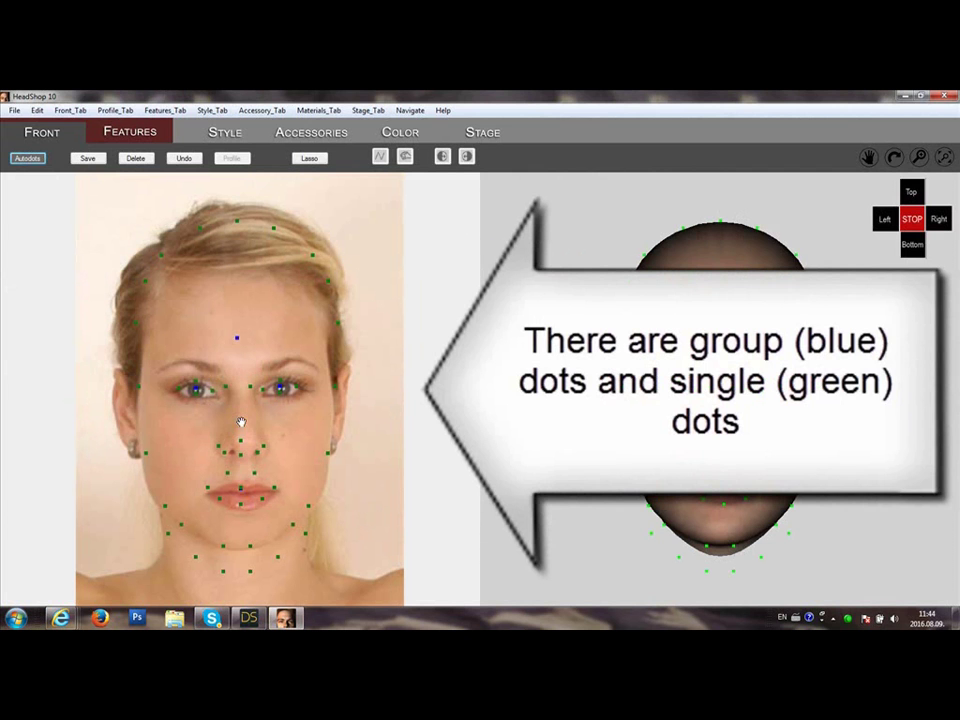
click(241, 490)
drag(241, 490, 237, 497)
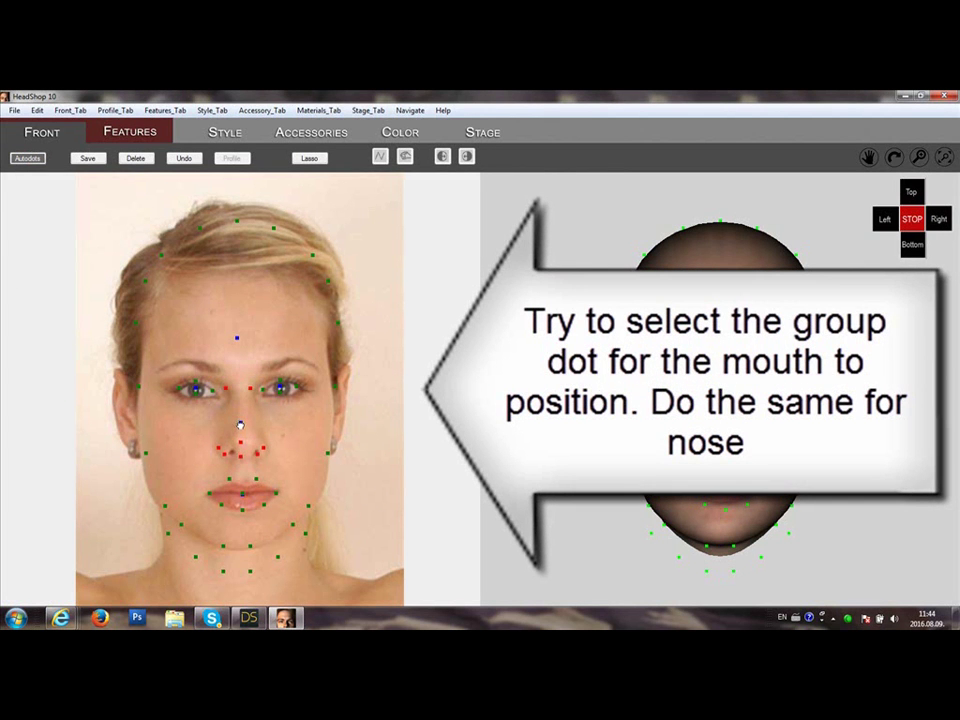
drag(240, 425, 243, 426)
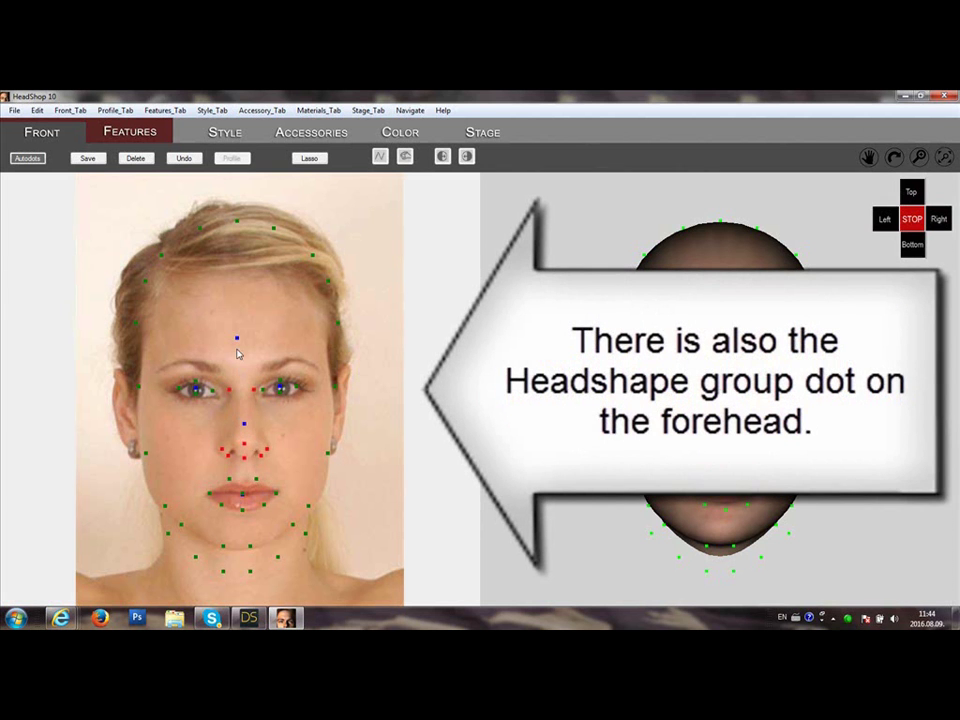
Widen the lower corners of the headshape group's bounding box to fit the photo and turn off Autodots to generate the head
click(237, 338)
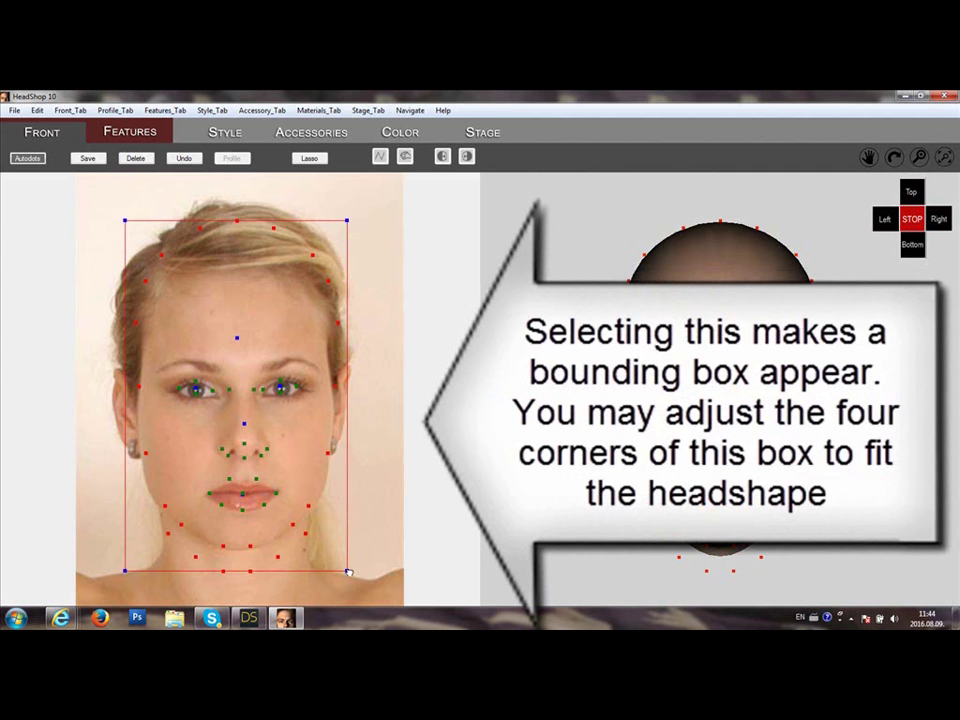
drag(348, 571, 351, 572)
drag(125, 572, 119, 574)
click(30, 160)
Turn Autodots back on, move the single nostril dots outward to the nostril edges, and regenerate the head
click(28, 159)
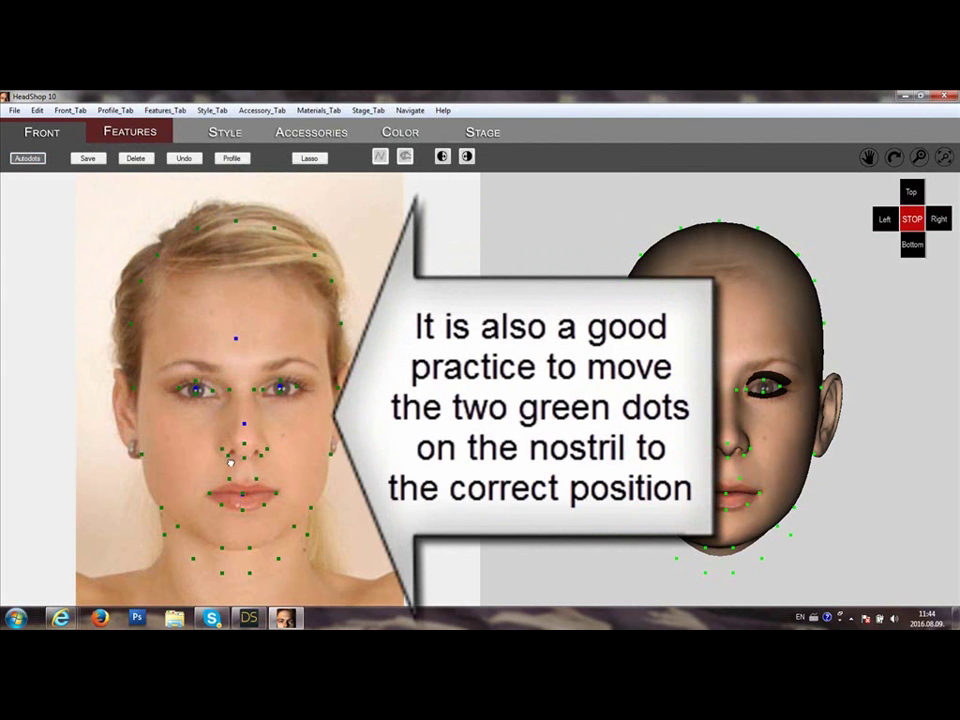
click(222, 450)
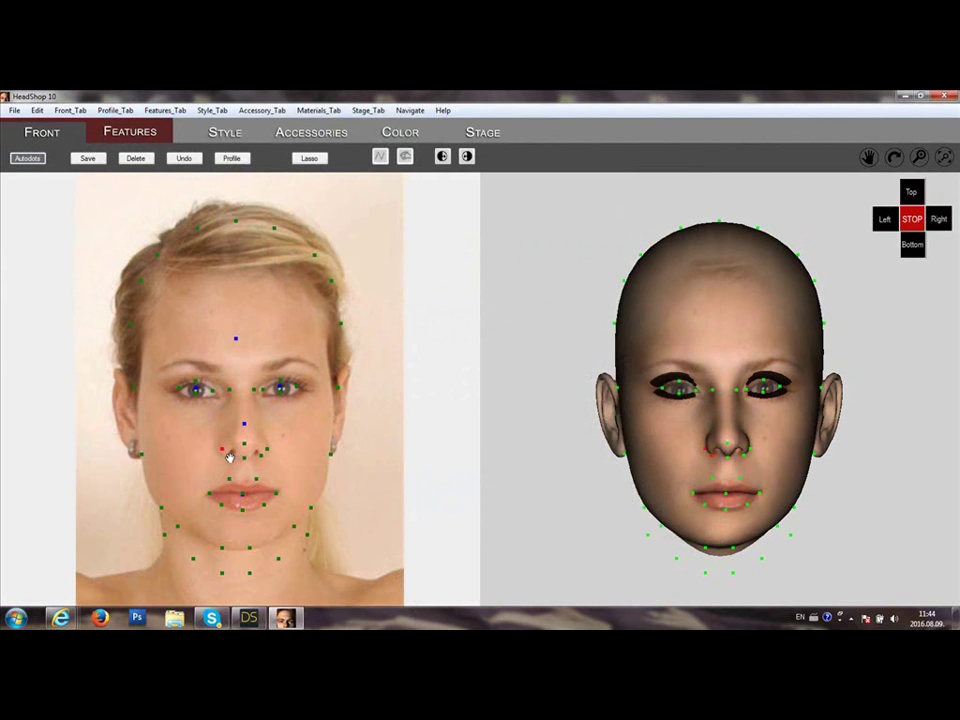
key(Left)
key(Left)
click(262, 454)
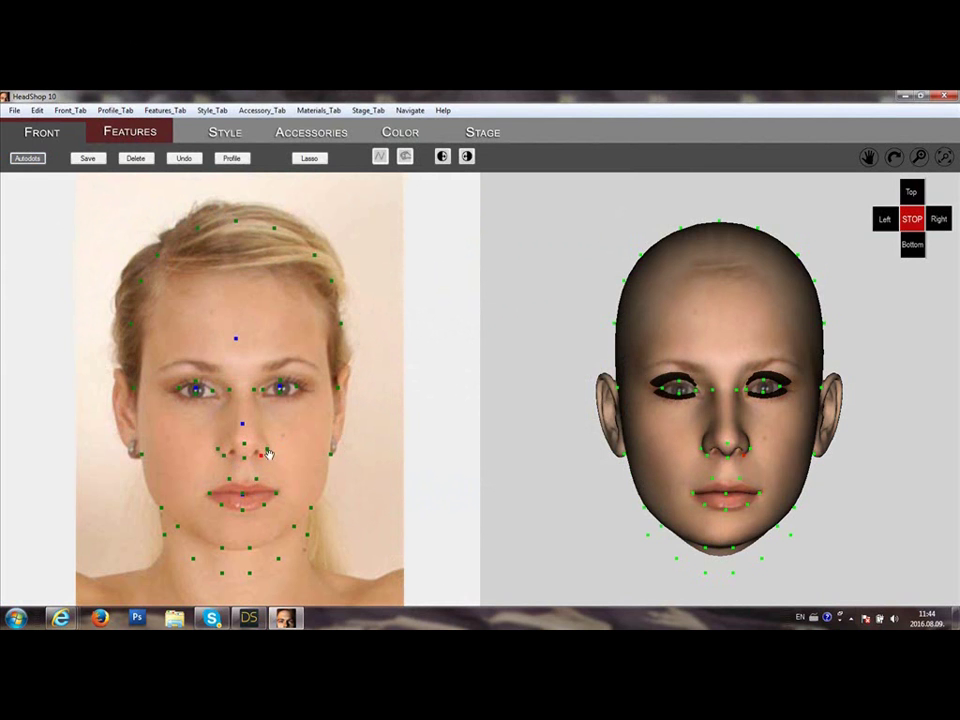
drag(263, 454, 268, 450)
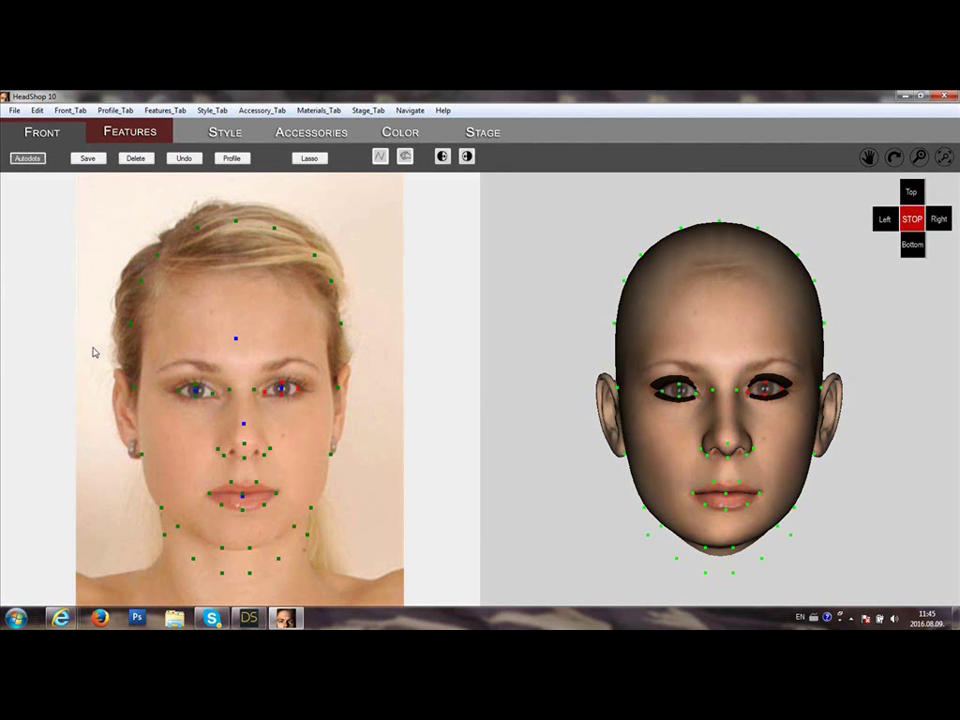
click(28, 158)
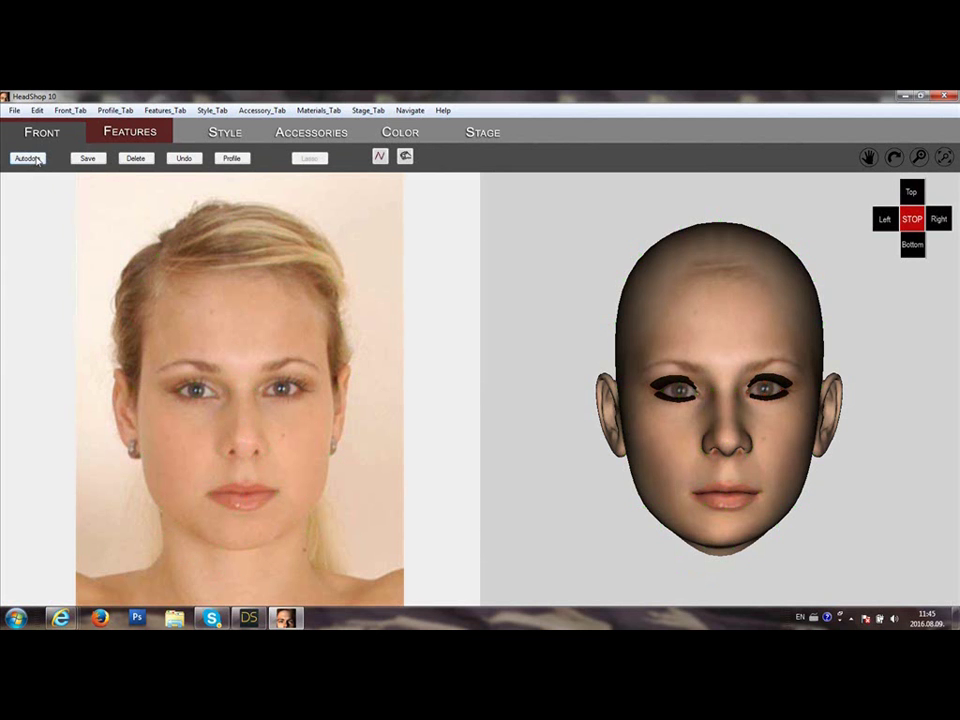
Adjust the single dot at the chin's lower edge in the photo to refine the chin shape
click(893, 157)
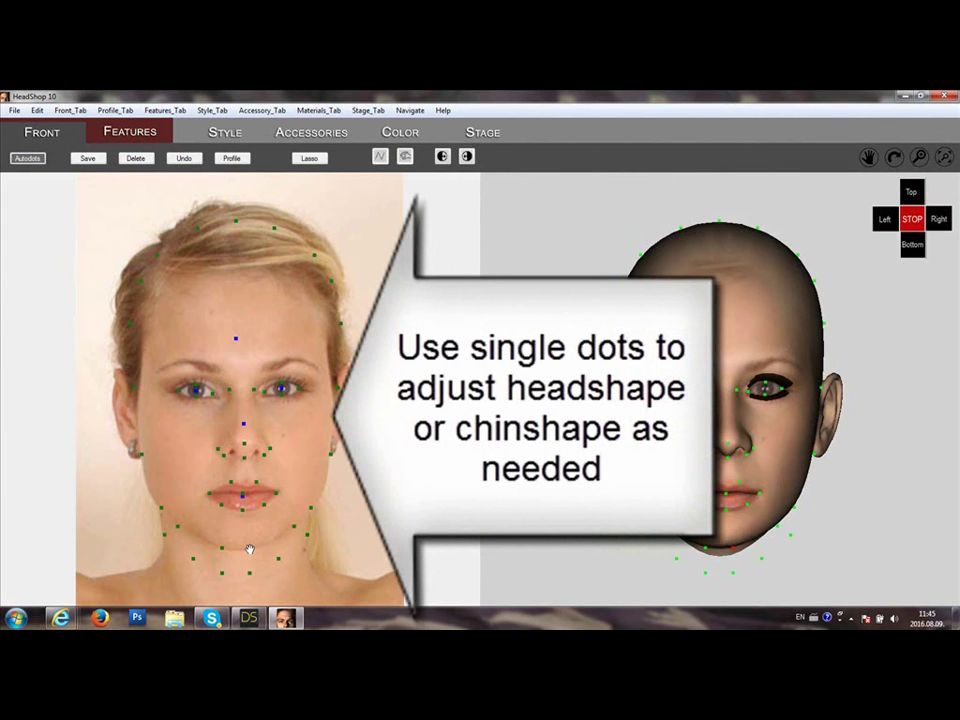
click(253, 549)
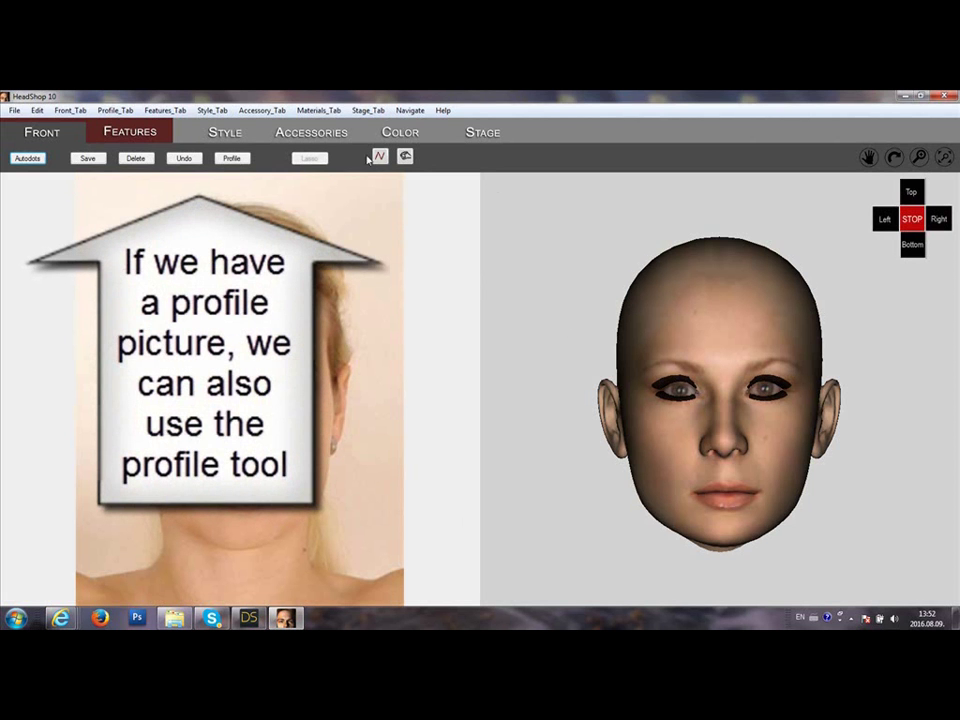
Switch to the Profile tool and load the side photo 11b from Pictures as the profile template image
click(231, 158)
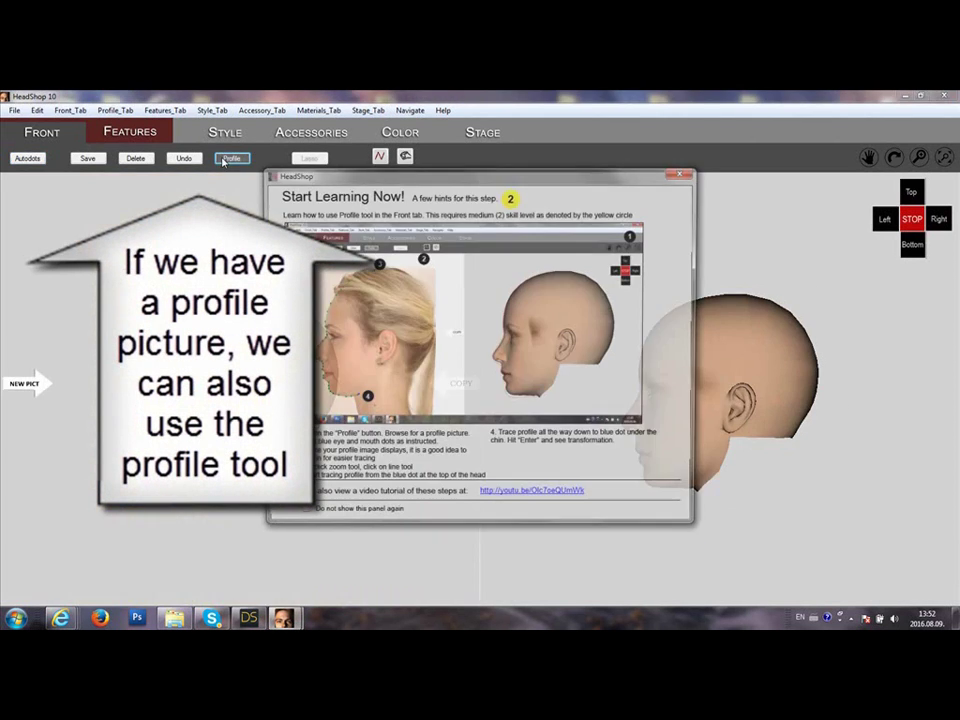
click(680, 173)
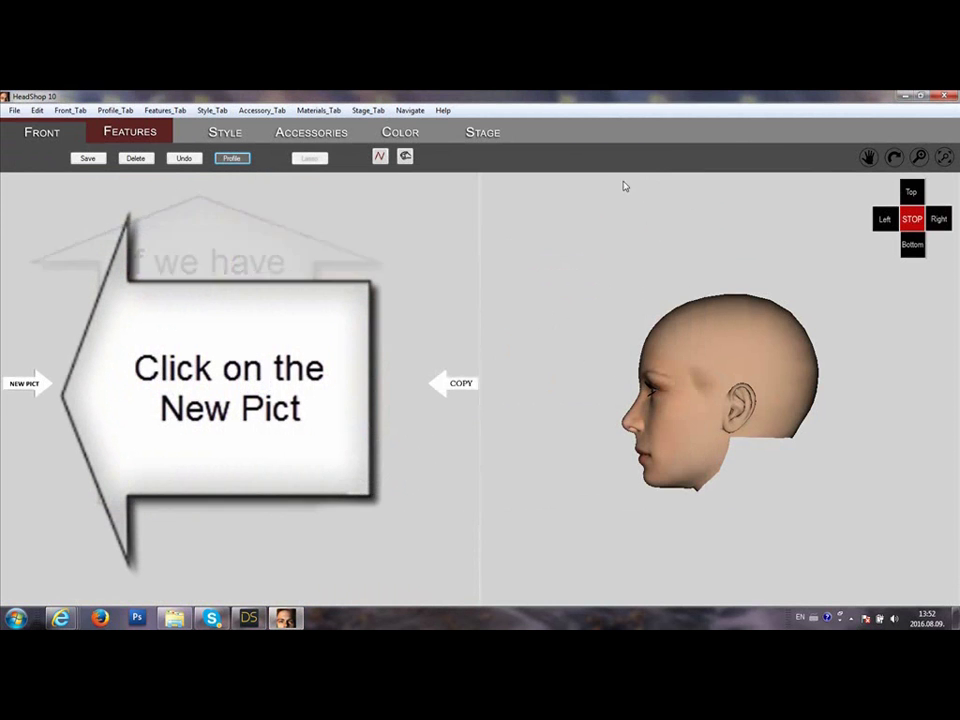
click(33, 386)
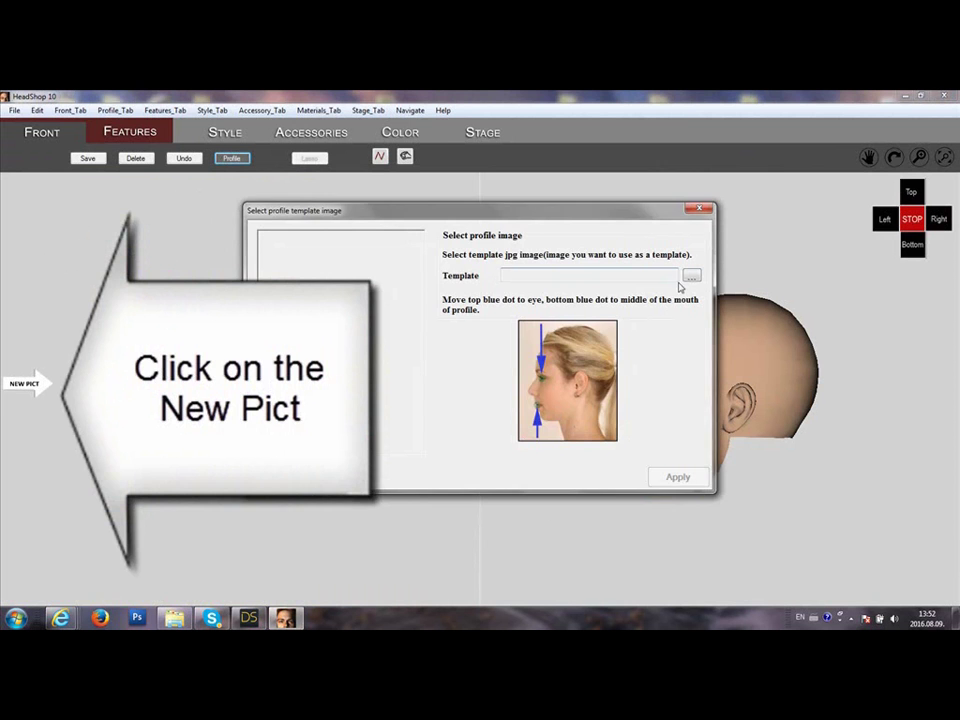
click(691, 276)
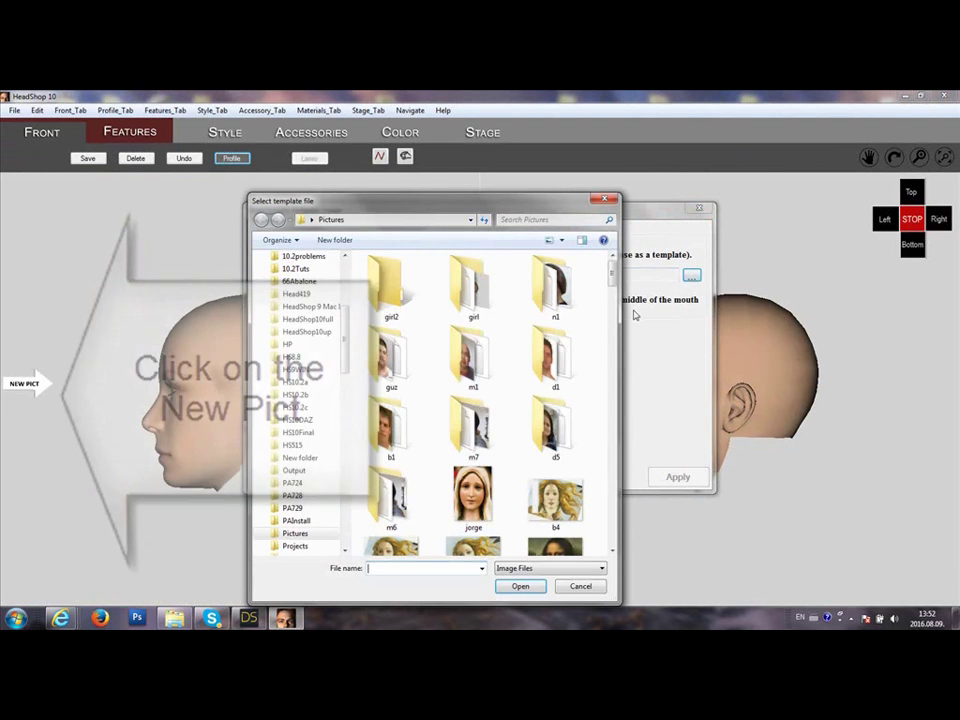
scroll(495, 262, down, 5)
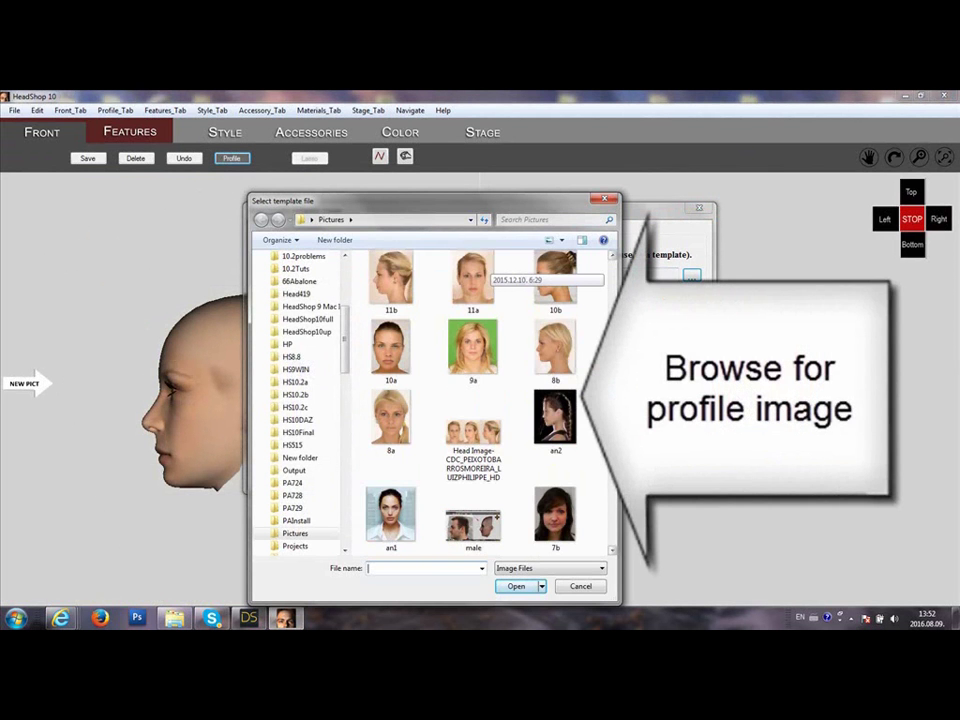
double_click(398, 298)
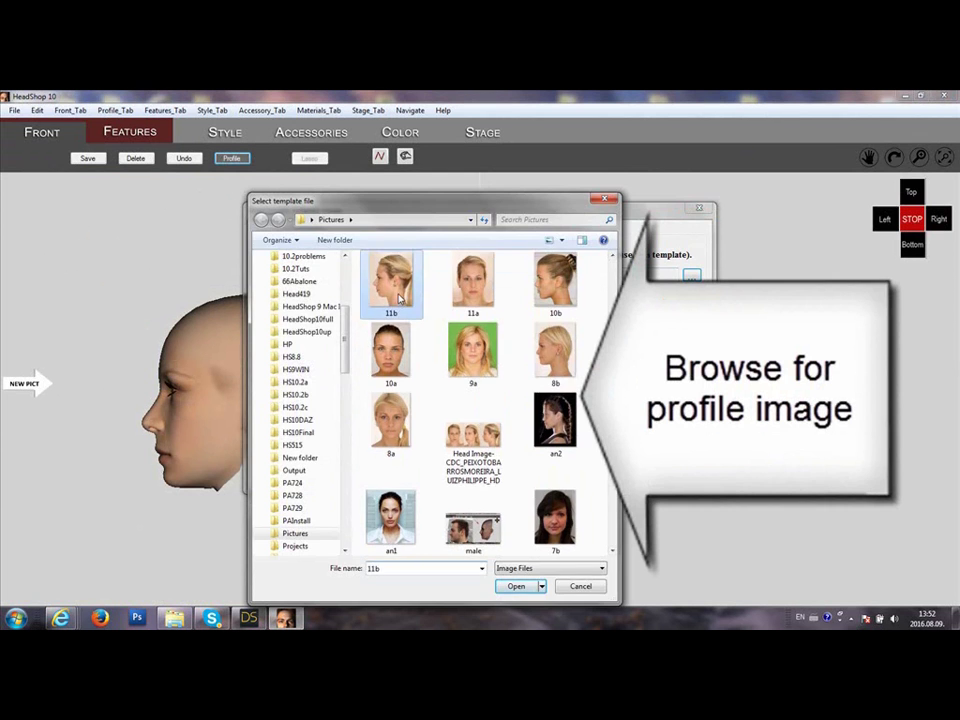
Place the profile photo's upper dot on the eye and the lower dot on the mouth, and apply the profile template
drag(398, 298, 298, 334)
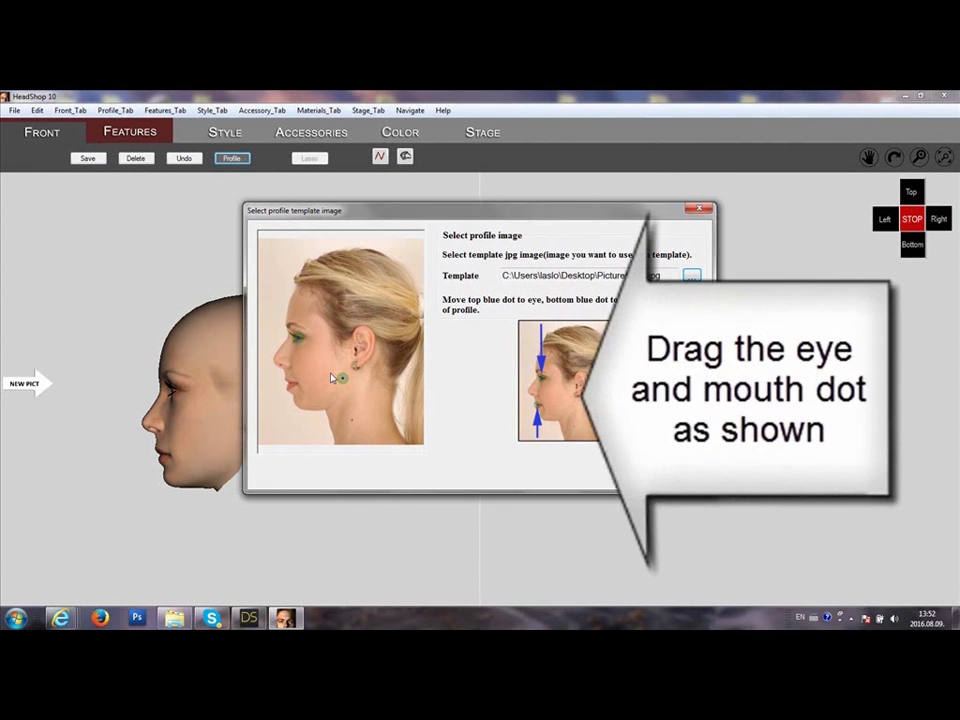
drag(341, 382, 292, 390)
key(Return)
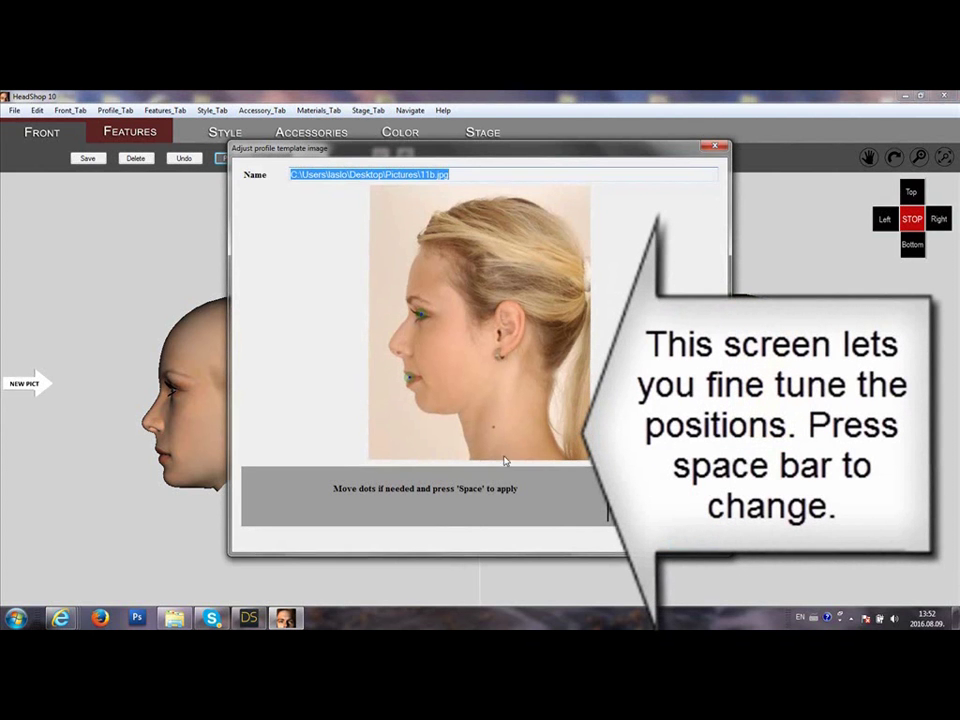
key(space)
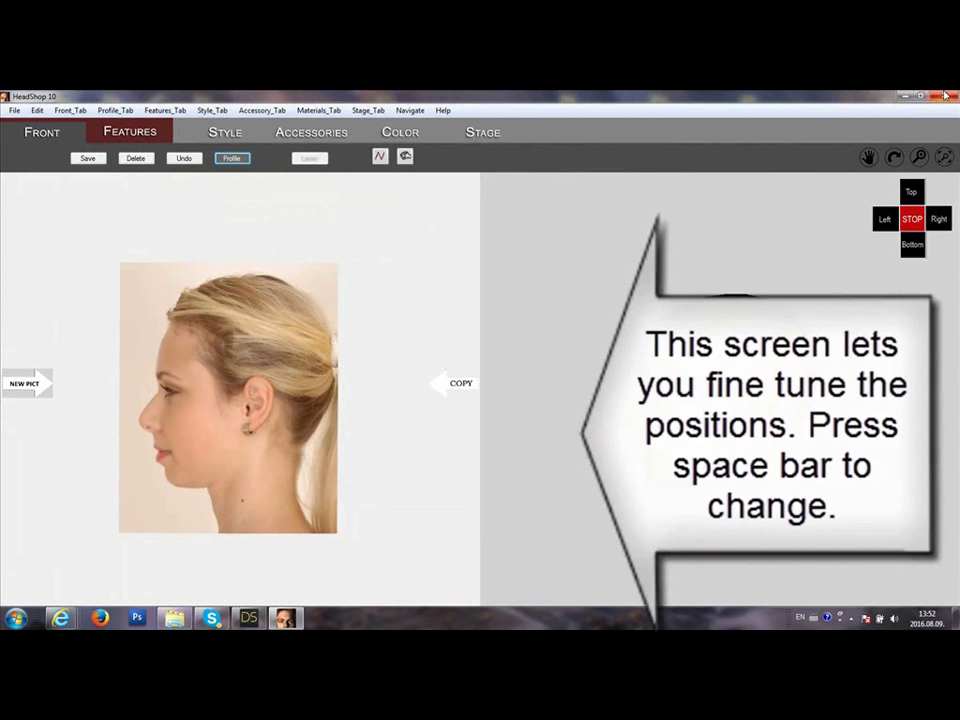
With the line tool, trace the side photo's profile from the blue dot atop the head along the hairline to the upper forehead
click(918, 157)
click(752, 358)
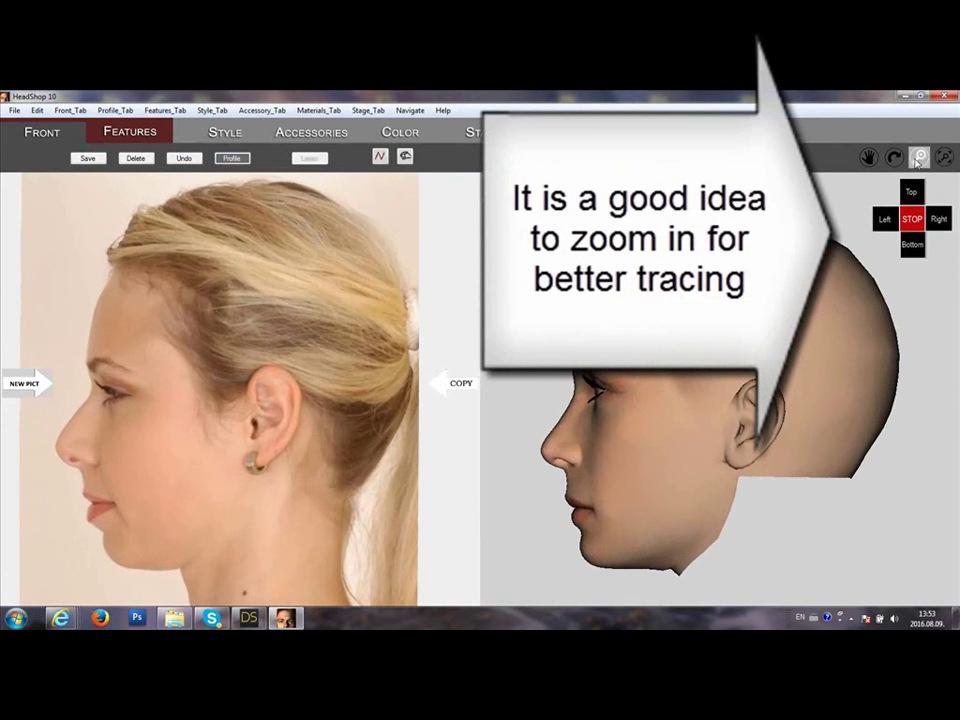
click(380, 156)
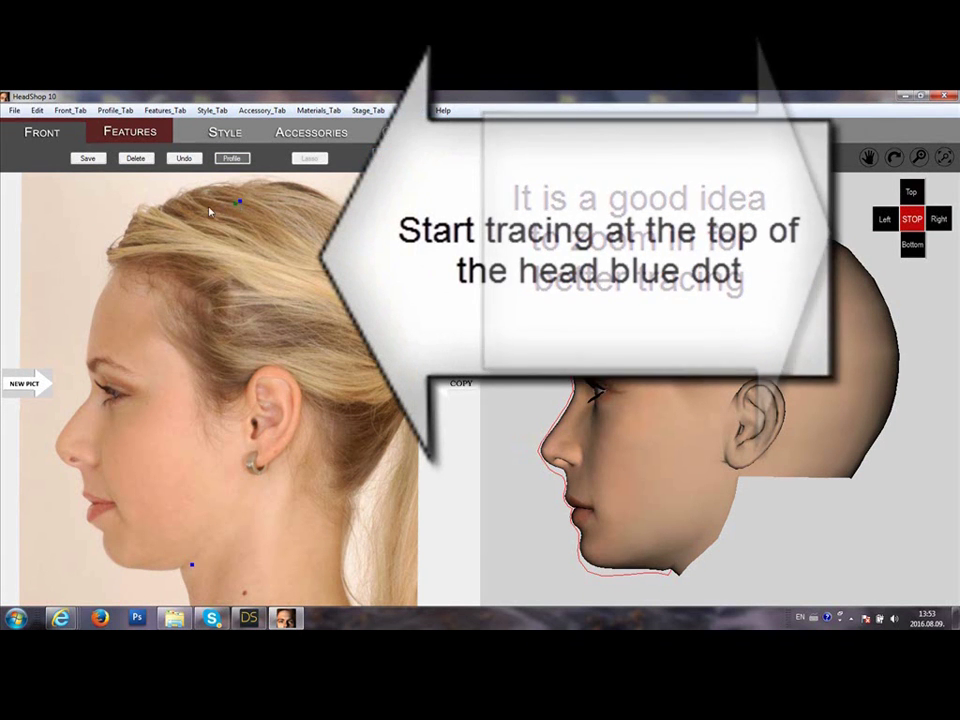
click(208, 207)
click(174, 218)
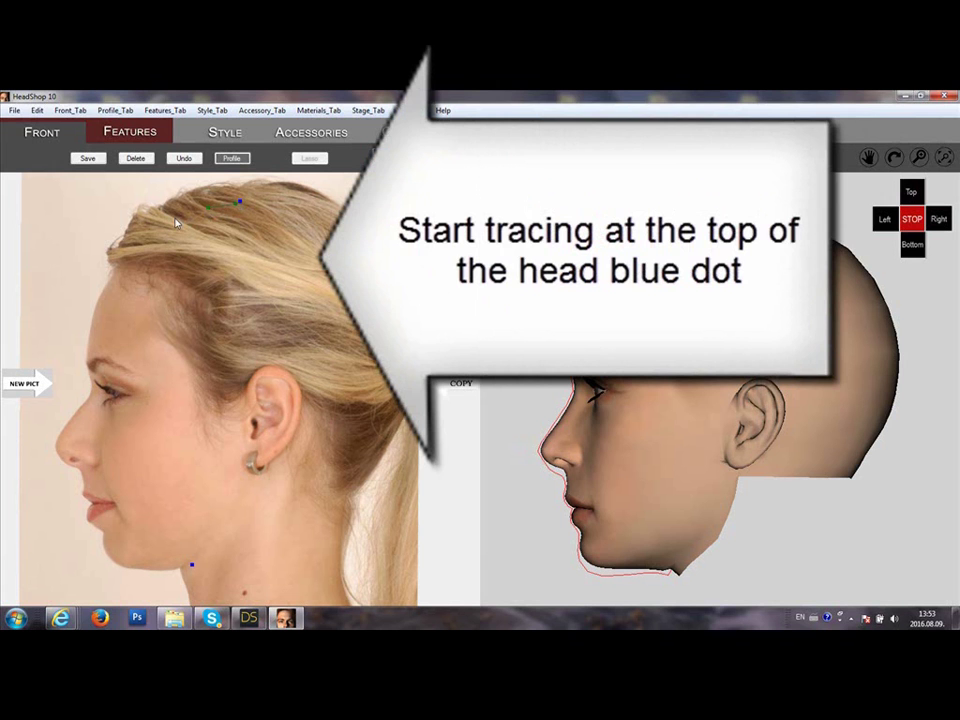
click(121, 258)
click(106, 283)
click(97, 304)
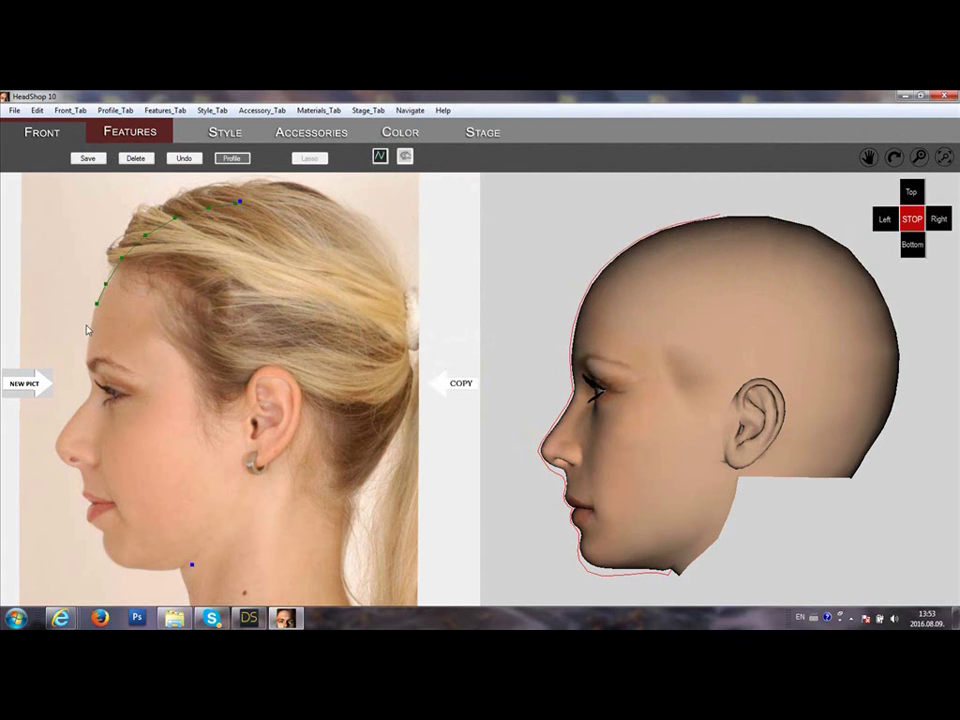
Continue the profile trace down the forehead, nose and lips to the blue dot under the chin, and apply it to the head
click(91, 325)
click(87, 349)
click(88, 367)
click(84, 404)
click(75, 414)
drag(64, 434, 104, 530)
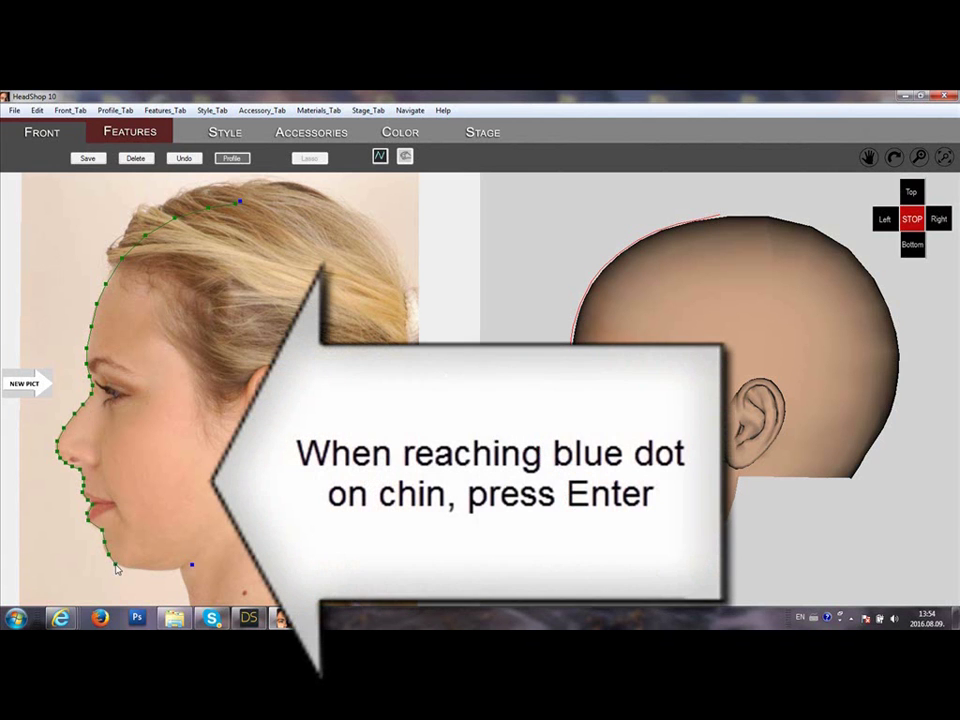
drag(136, 574, 195, 572)
key(Return)
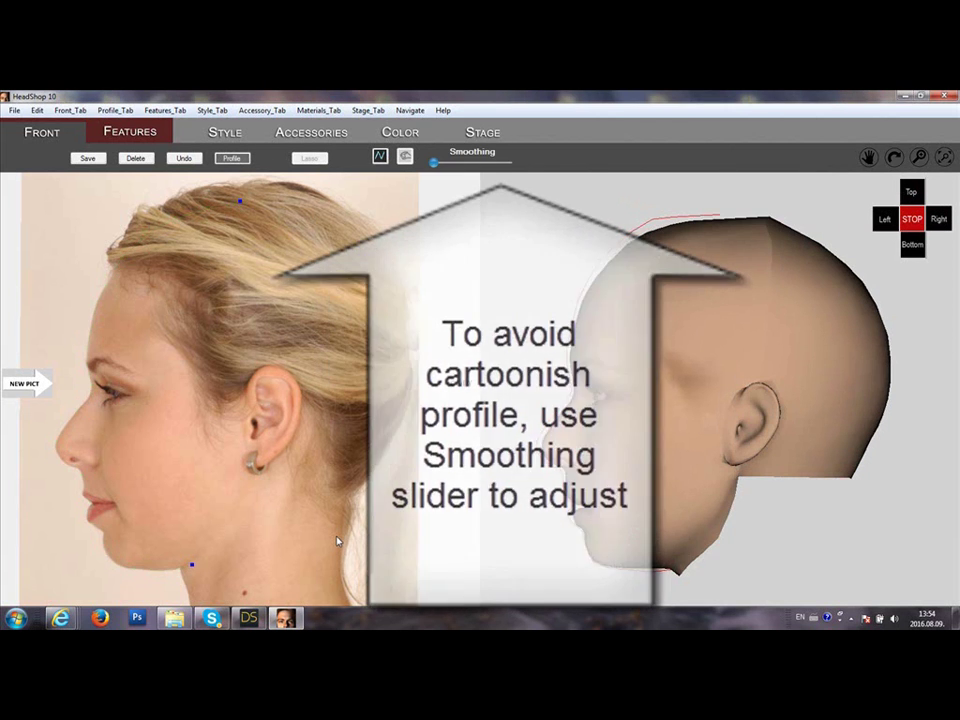
Raise the profile Smoothing to about the middle of its range and finish the Profile tool
drag(433, 162, 470, 164)
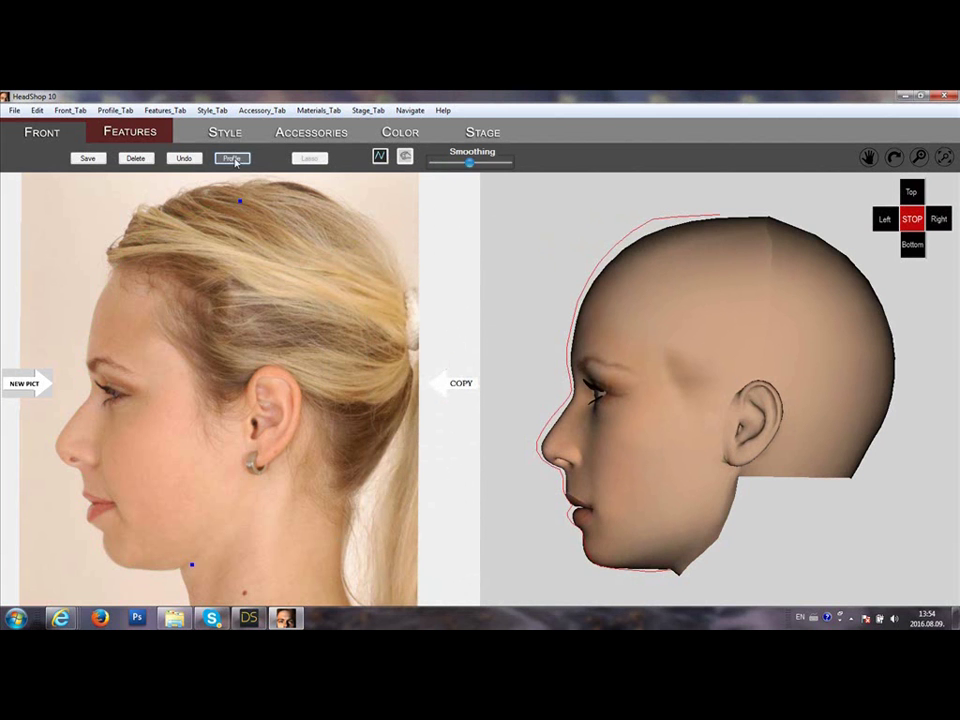
click(231, 158)
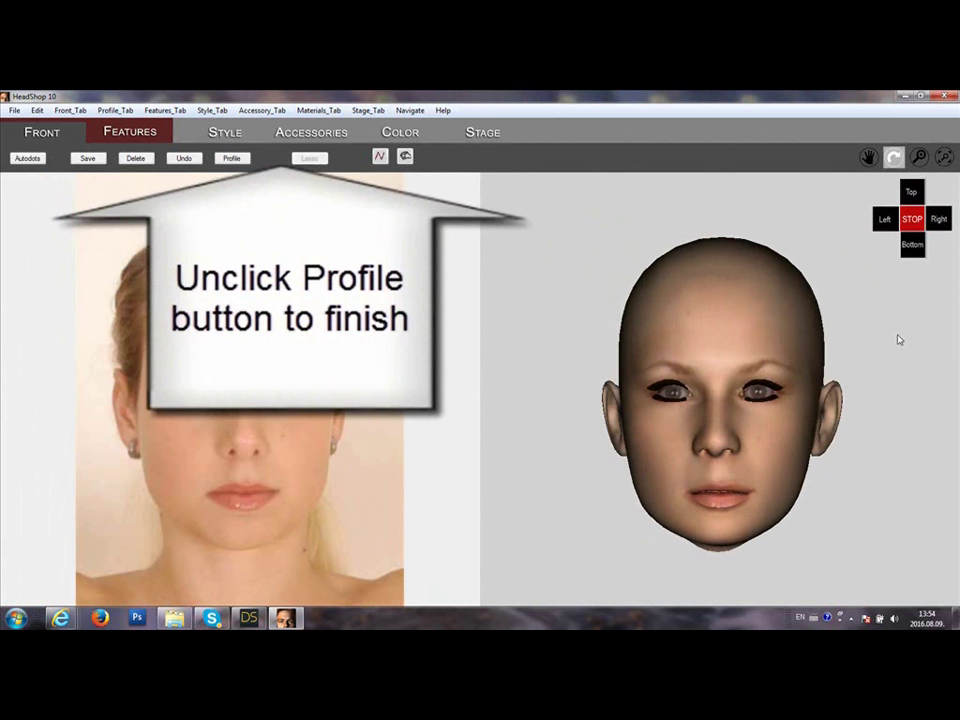
click(894, 157)
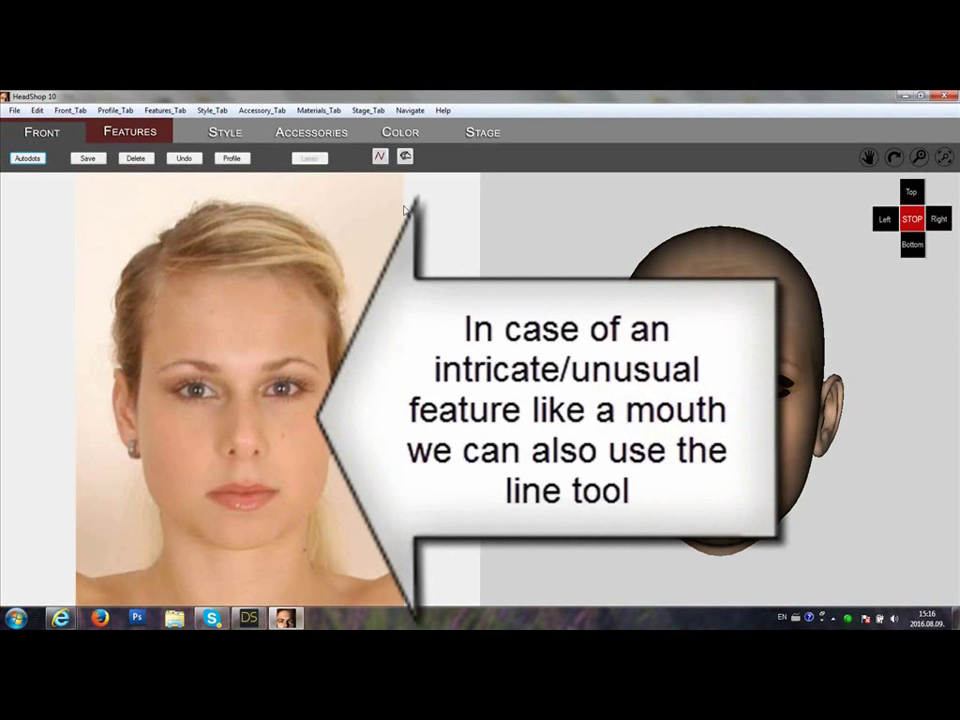
With the line tool on the front photo's mouth dot, trace the upper lip's outline clockwise from the mouth corner on the photo's left
click(380, 157)
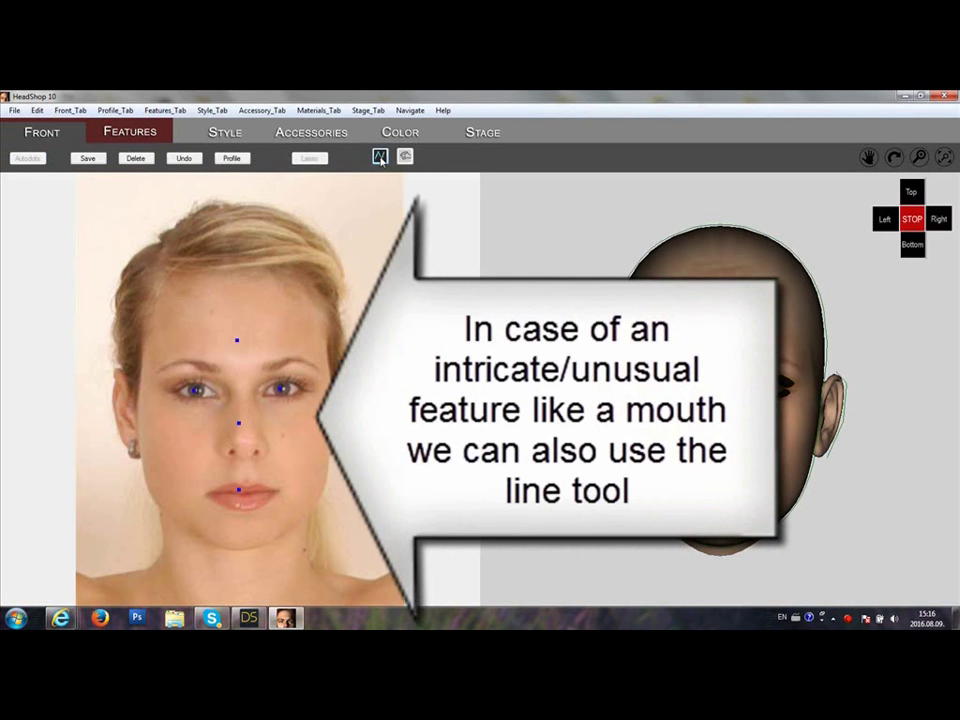
click(239, 491)
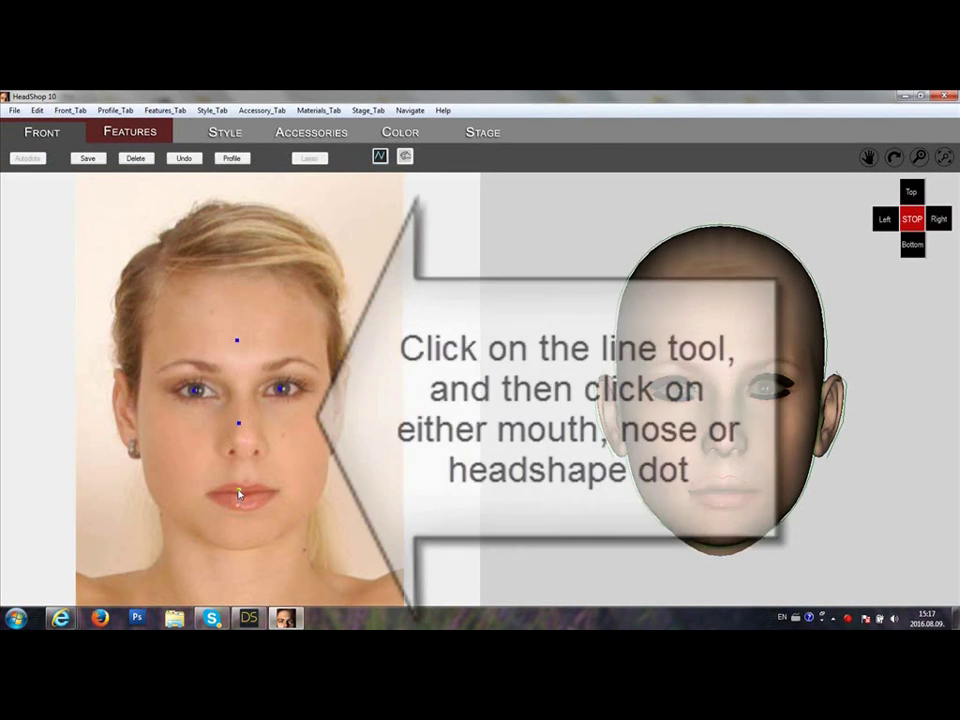
click(918, 158)
click(280, 432)
click(280, 428)
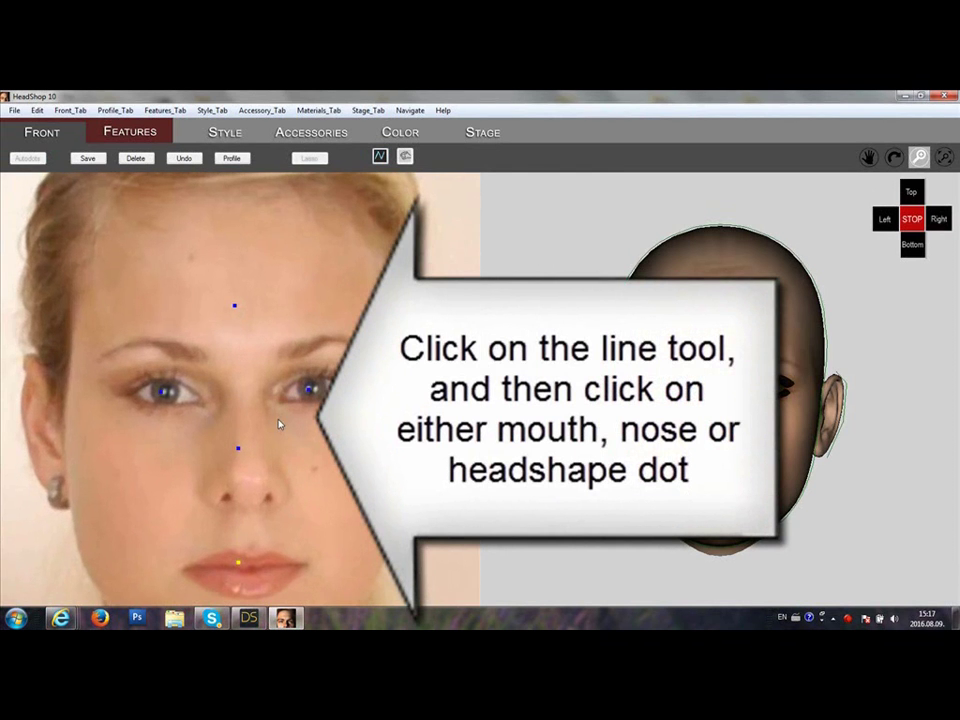
click(868, 158)
drag(341, 333, 345, 229)
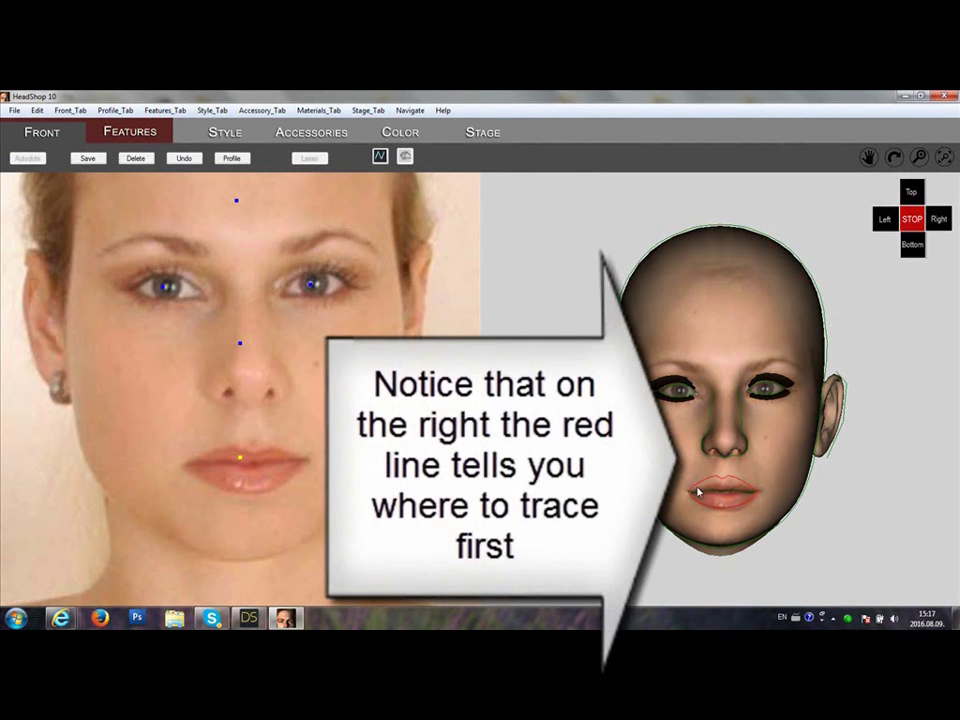
click(201, 455)
click(216, 447)
click(236, 445)
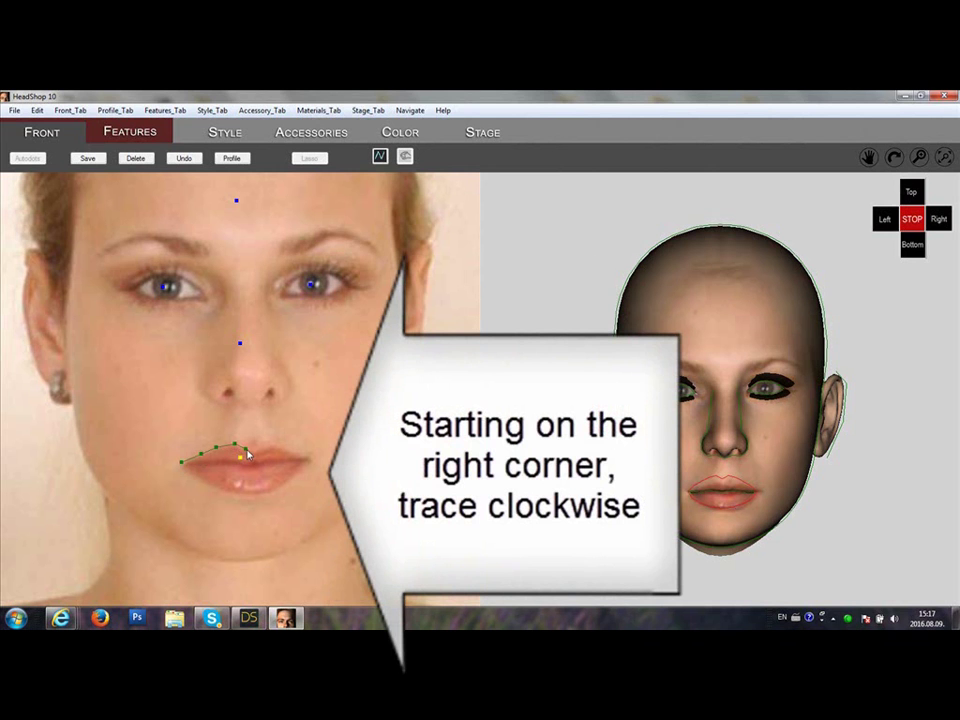
click(261, 449)
click(266, 444)
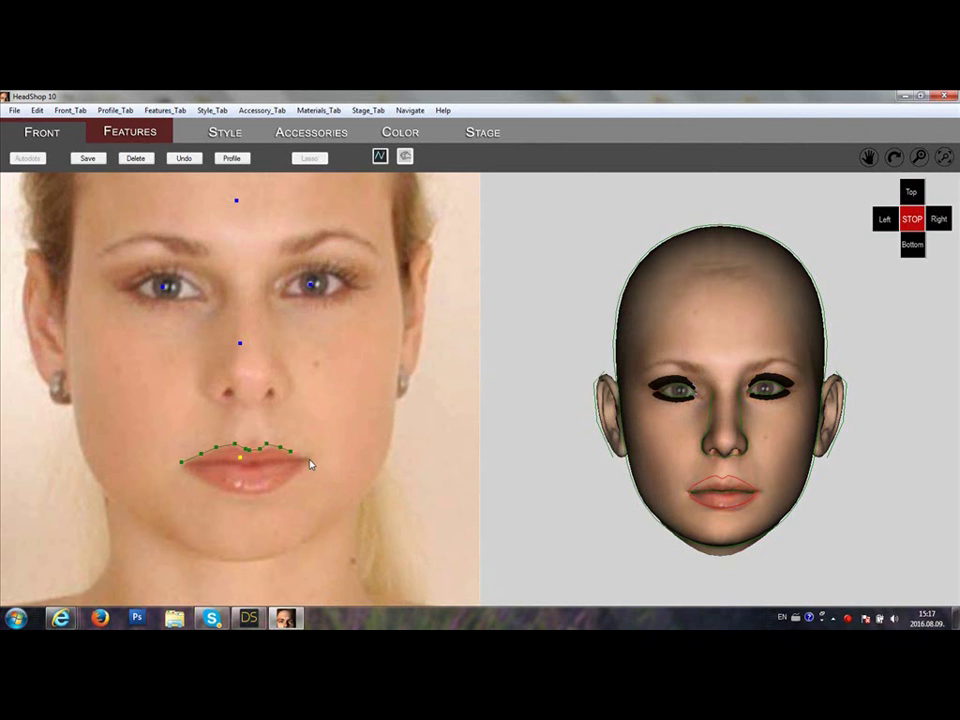
Trace the lower lip's outline back to the starting corner, complete the mouth tracing, and turn off the line tool
click(294, 477)
click(269, 493)
click(240, 495)
click(218, 490)
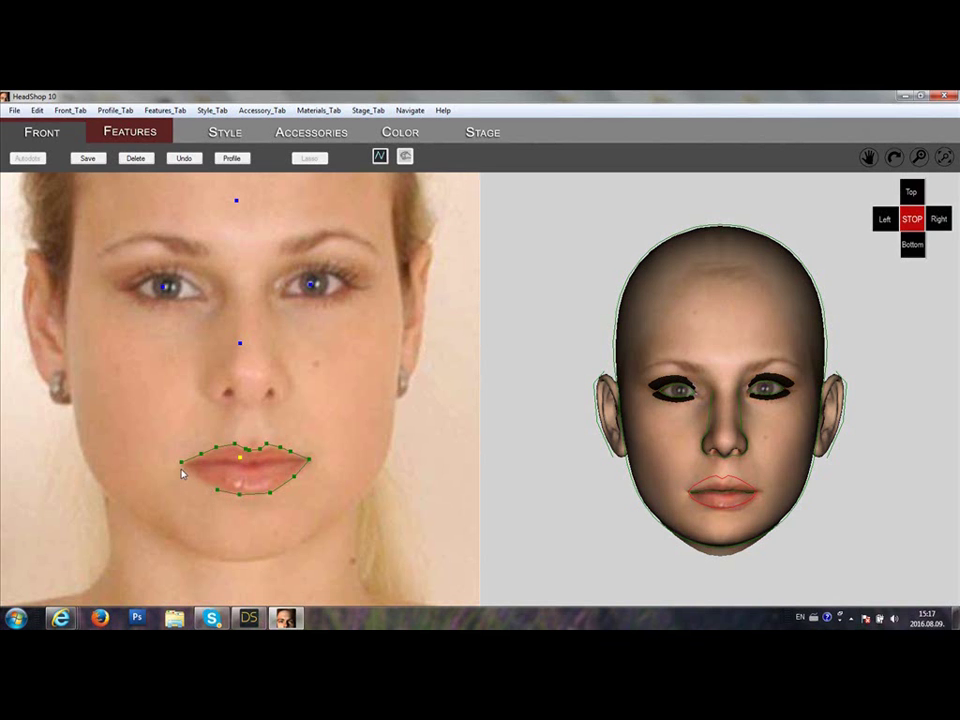
click(181, 466)
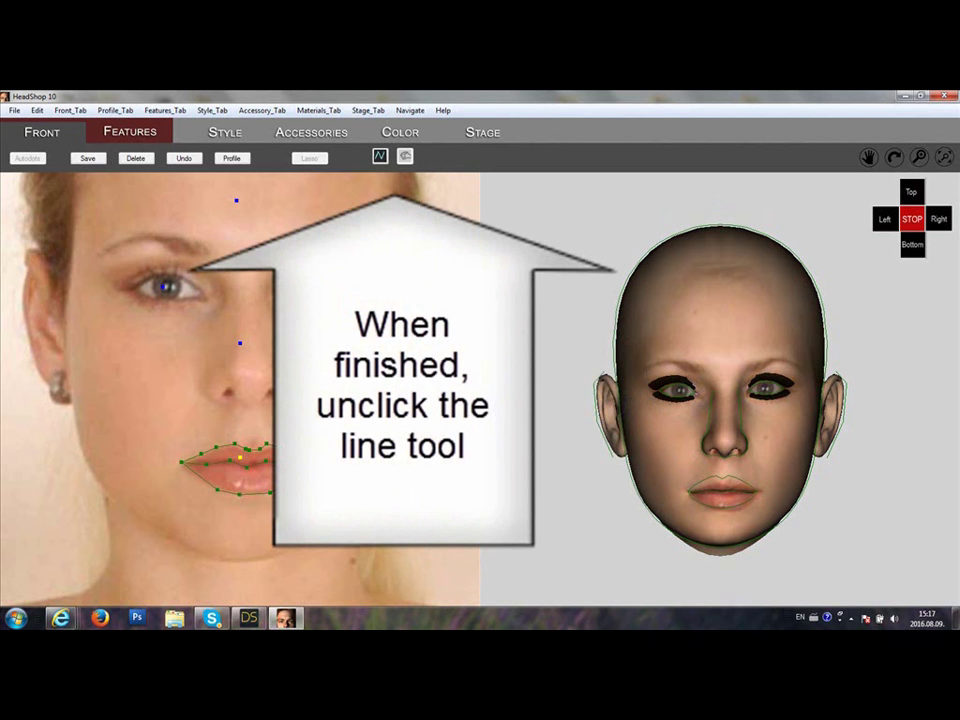
click(380, 157)
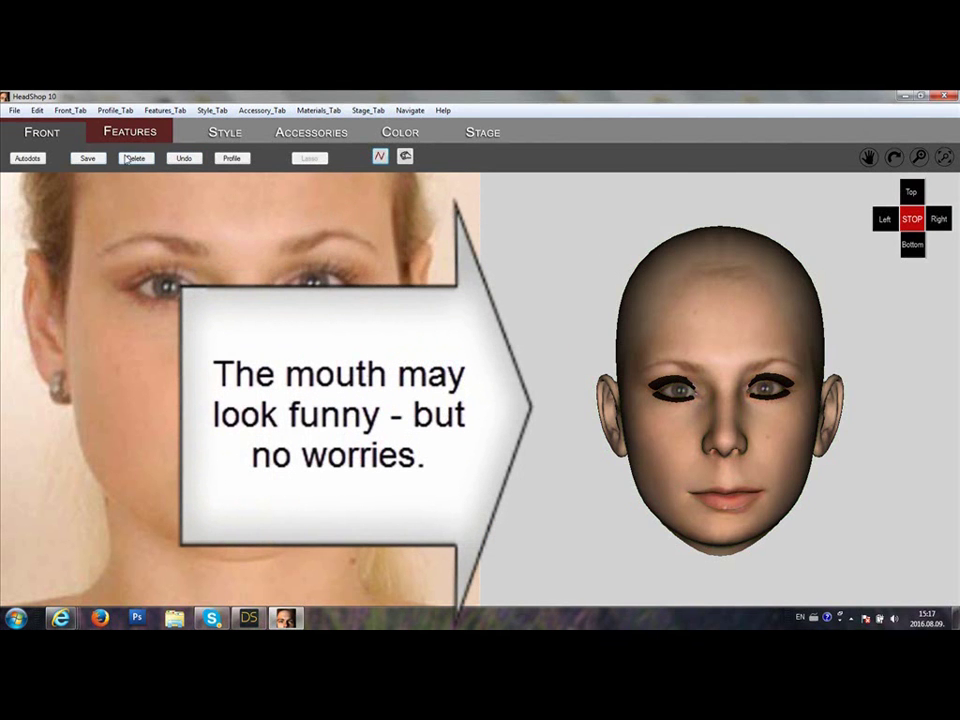
Turn Autodots on, dismiss the hints, turn it off to regenerate the head, and check the traced mouth from another angle
click(28, 158)
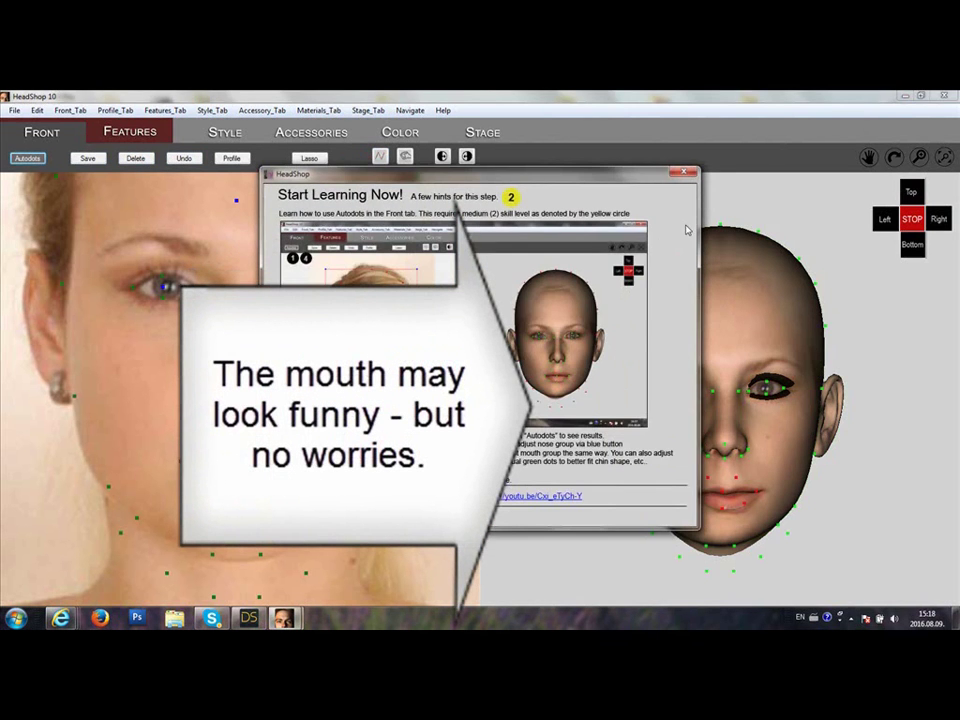
click(684, 172)
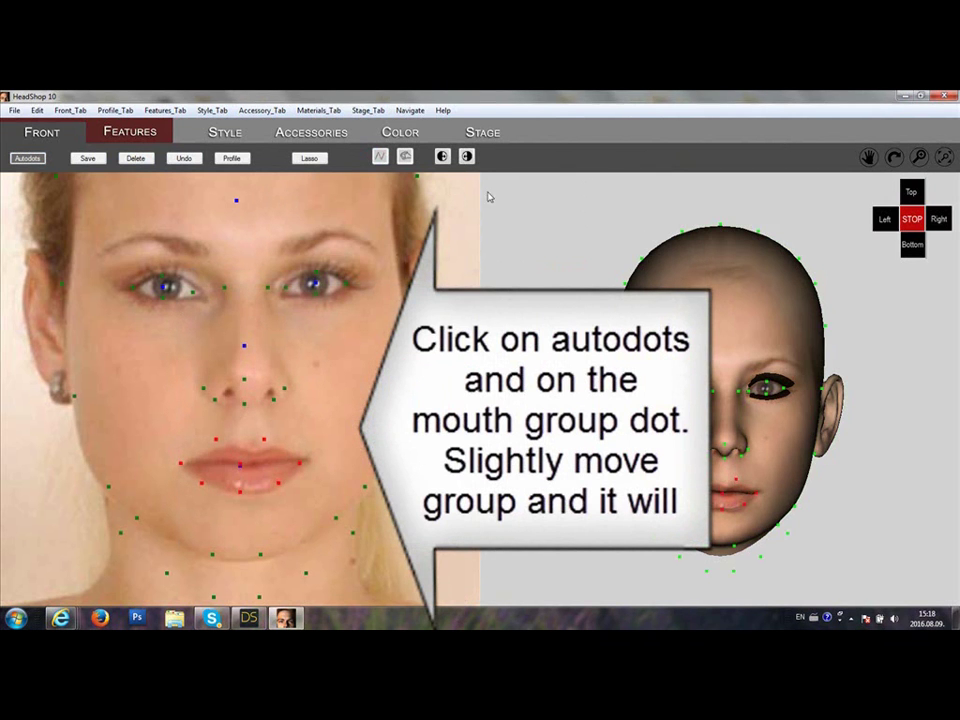
click(26, 158)
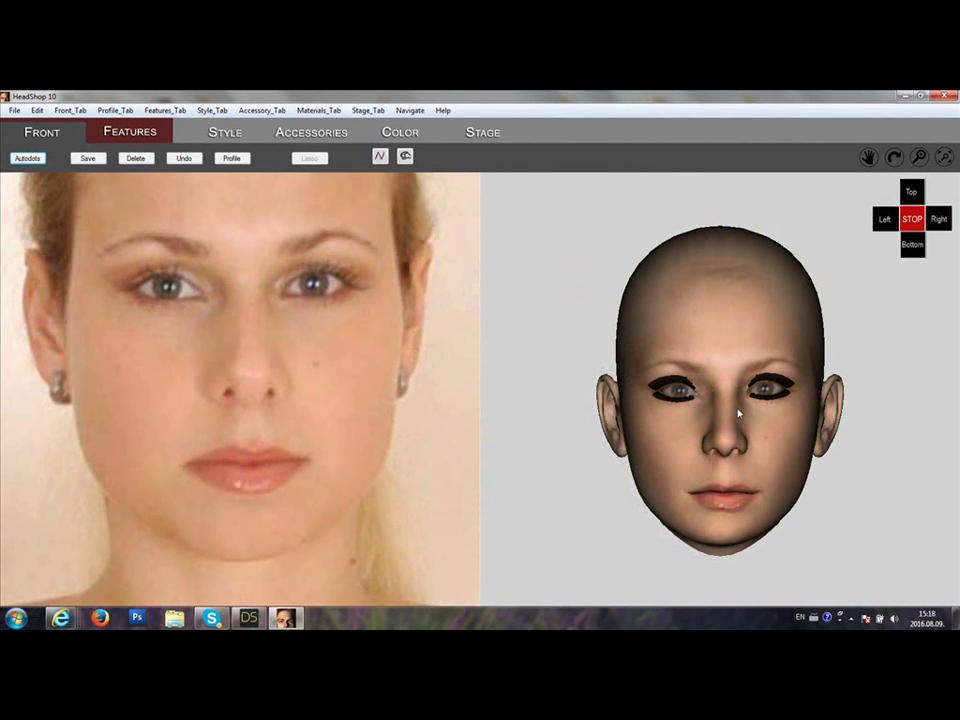
click(919, 158)
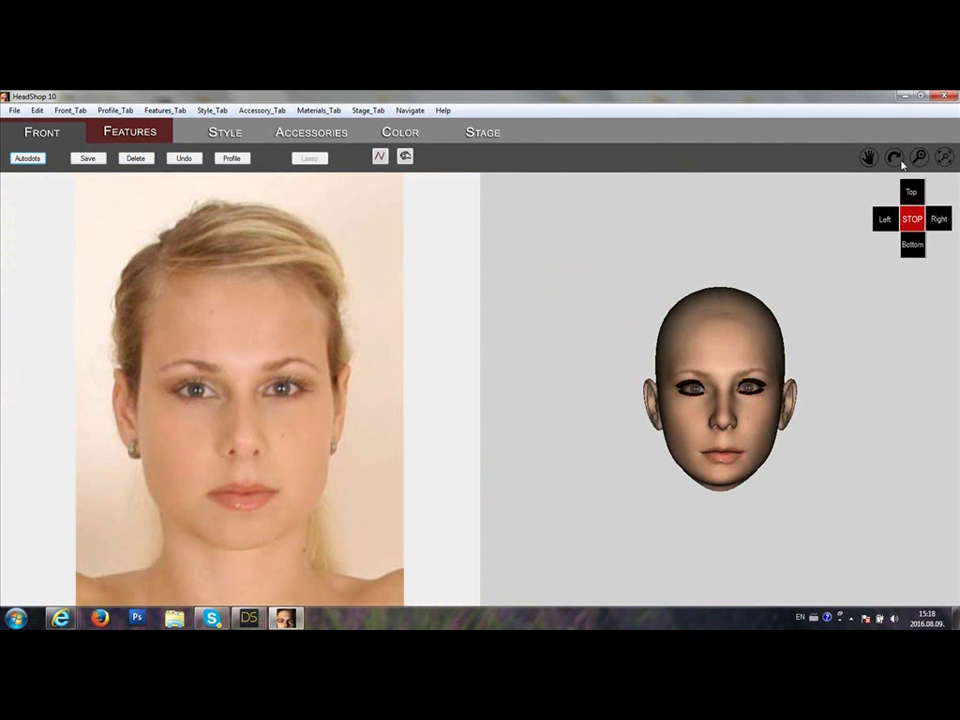
click(917, 158)
scroll(816, 400, up, 5)
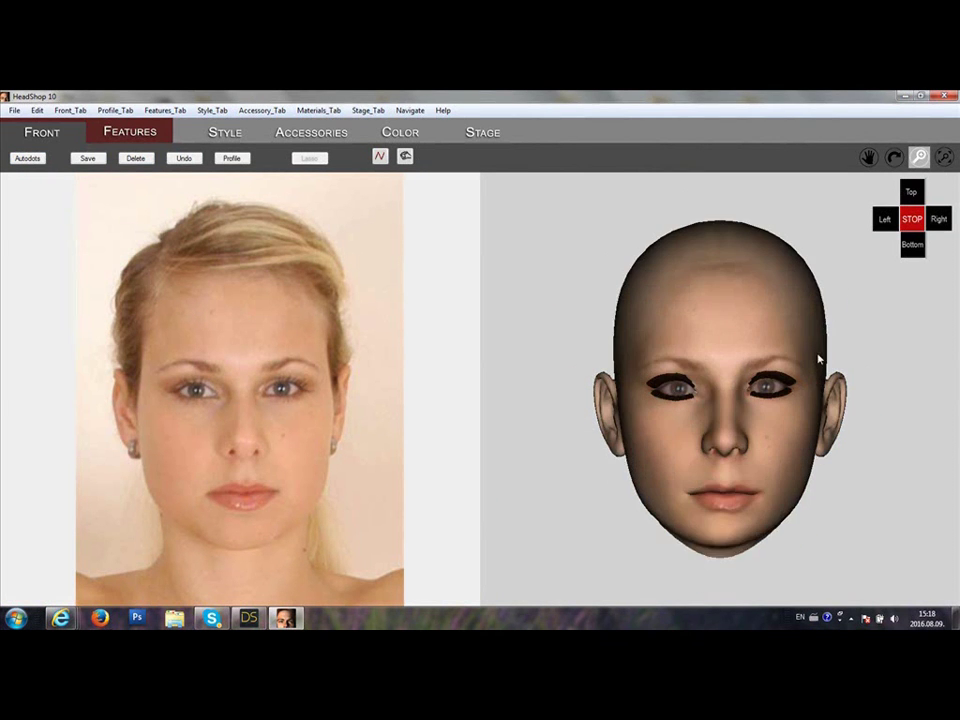
click(893, 157)
drag(883, 346, 836, 328)
click(893, 157)
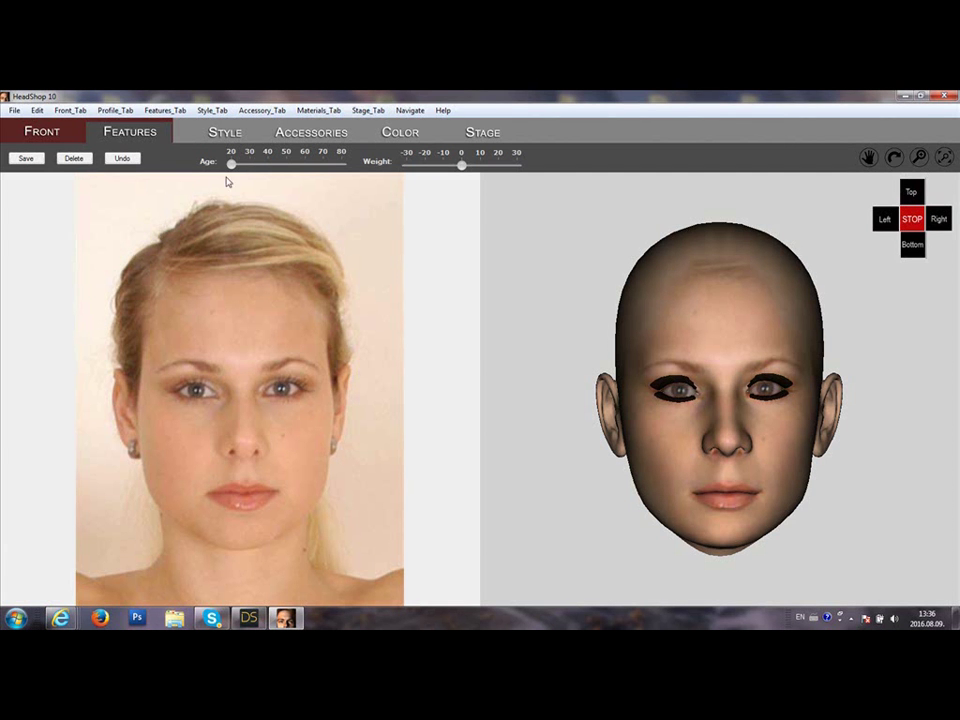
Try the Age adjustment on the head, leaving it at 20
drag(230, 166, 208, 169)
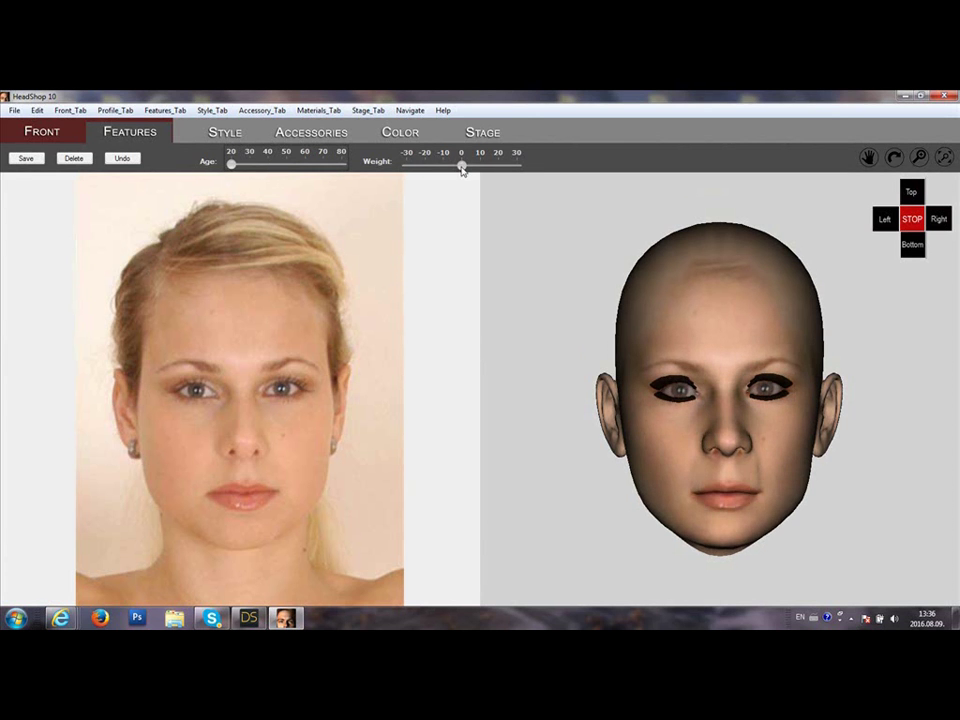
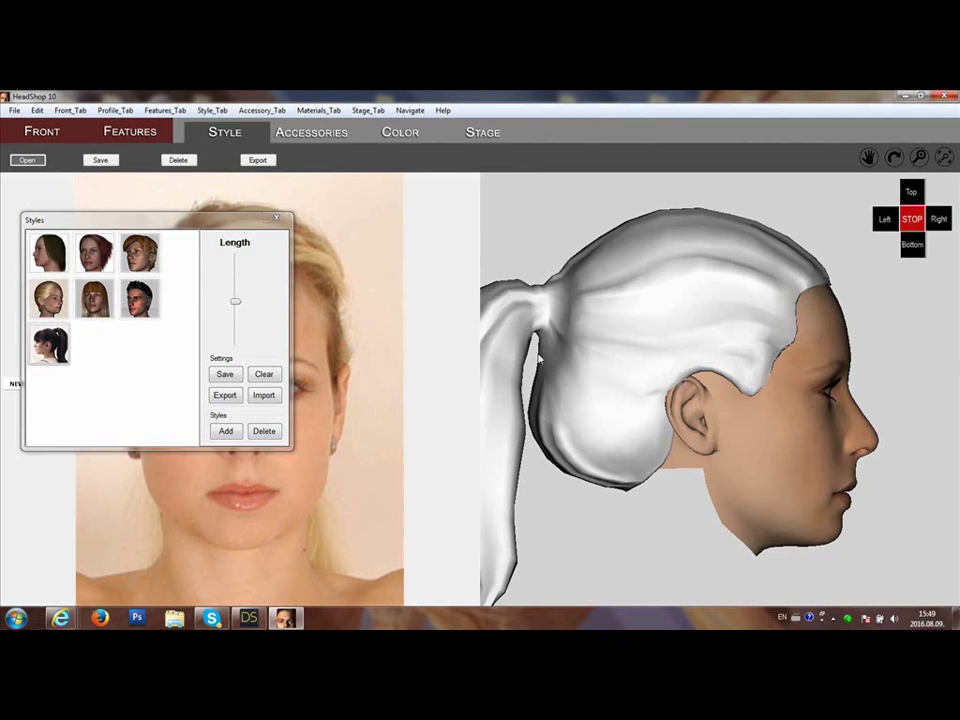
Select the ponytail hair and fine-tune its Length so the hair covers the top of the scalp, checking front and side views
click(565, 328)
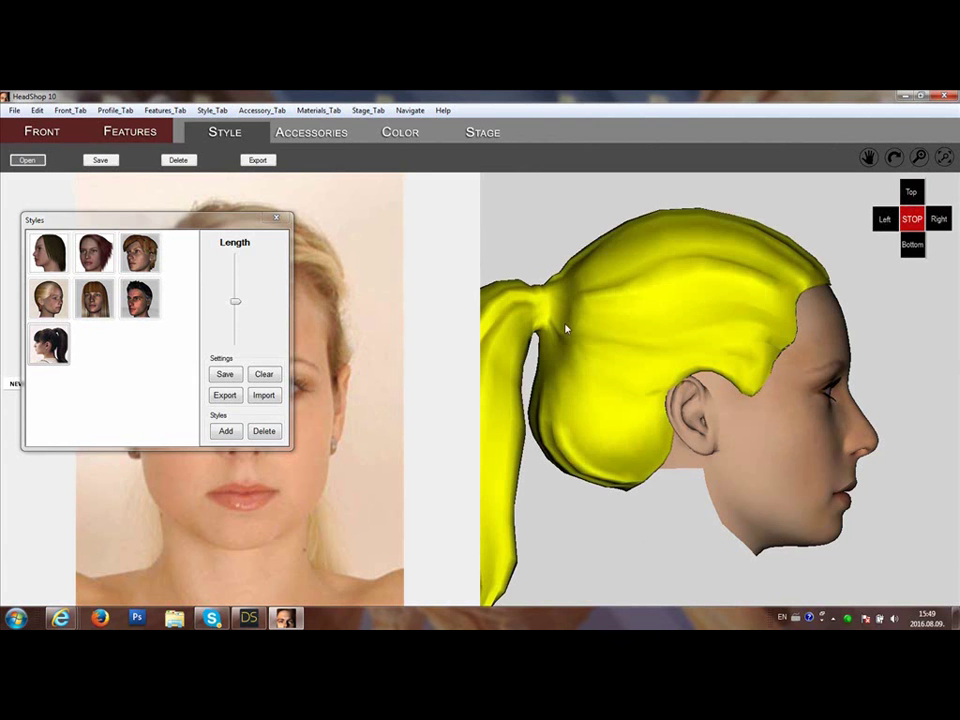
click(943, 158)
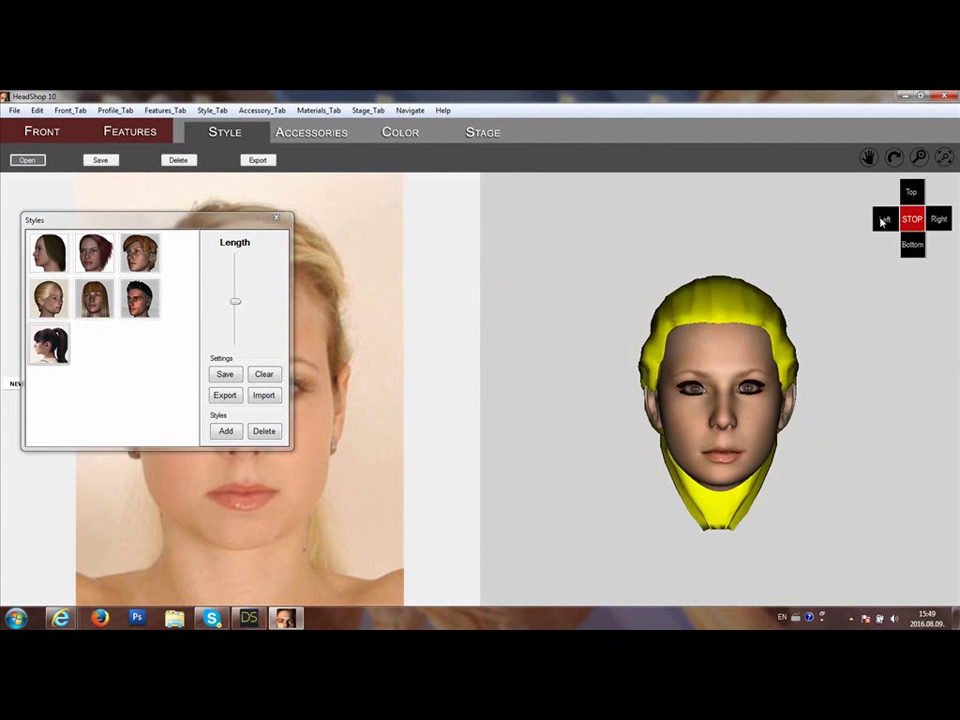
click(884, 218)
mouse_move(235, 301)
mouse_down()
mouse_move(242, 272)
mouse_move(235, 342)
mouse_move(237, 305)
mouse_up()
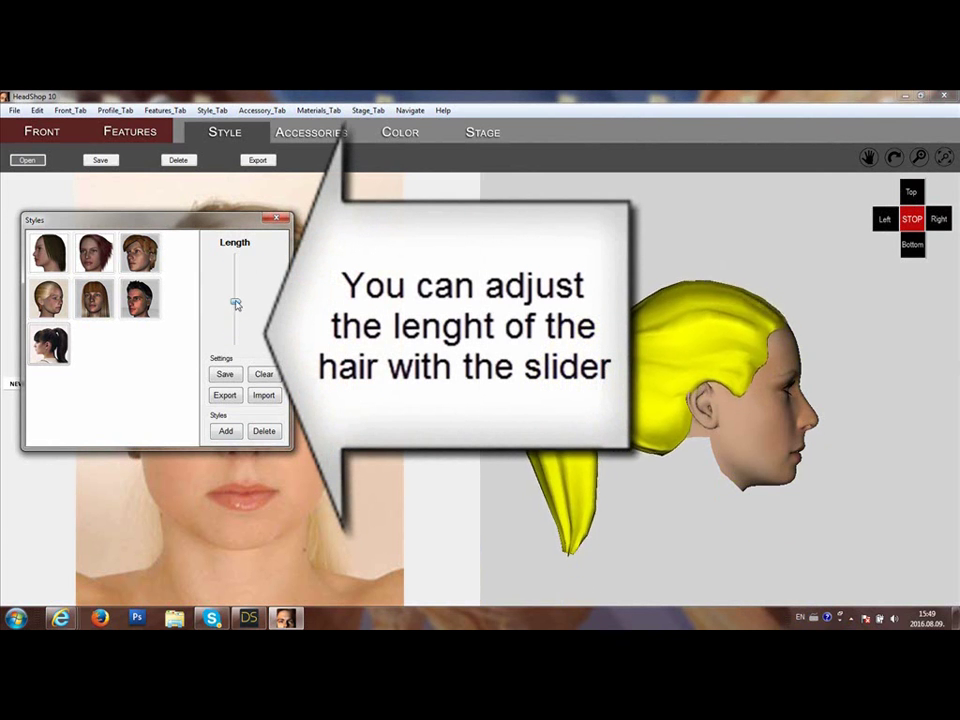
click(911, 193)
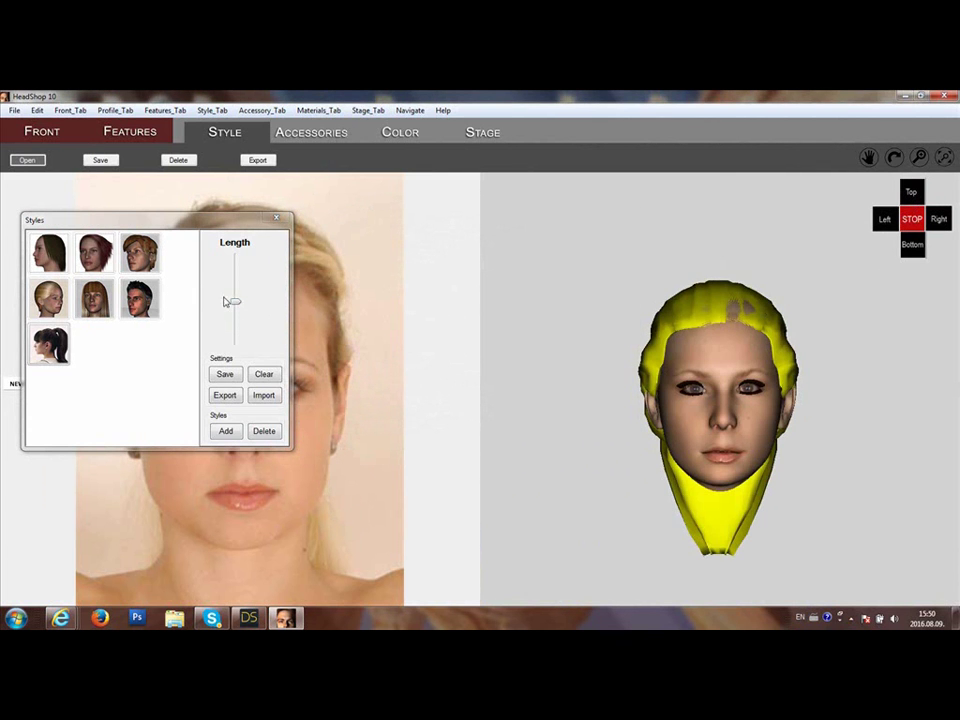
drag(236, 304, 236, 300)
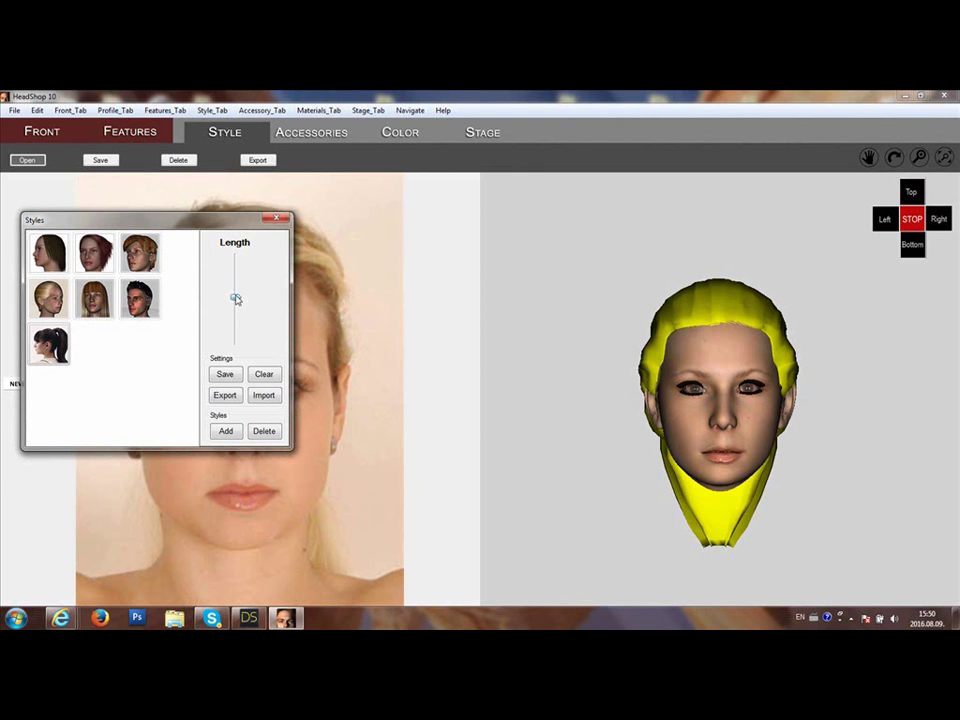
click(882, 220)
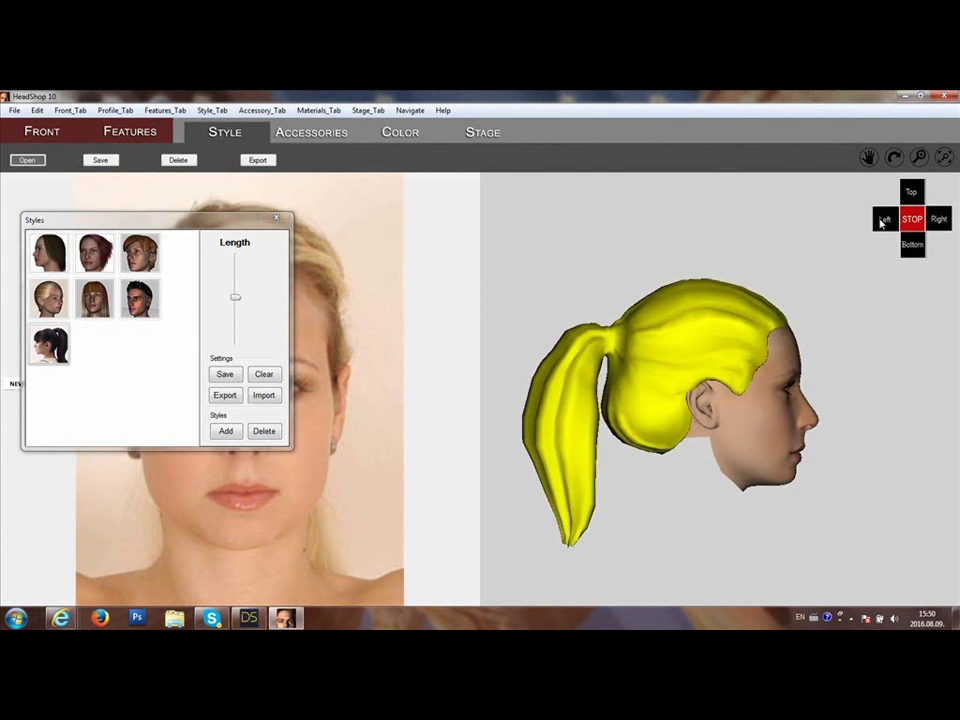
Apply the straight light-blonde hair texture from the materials library to the ponytail hair
click(276, 220)
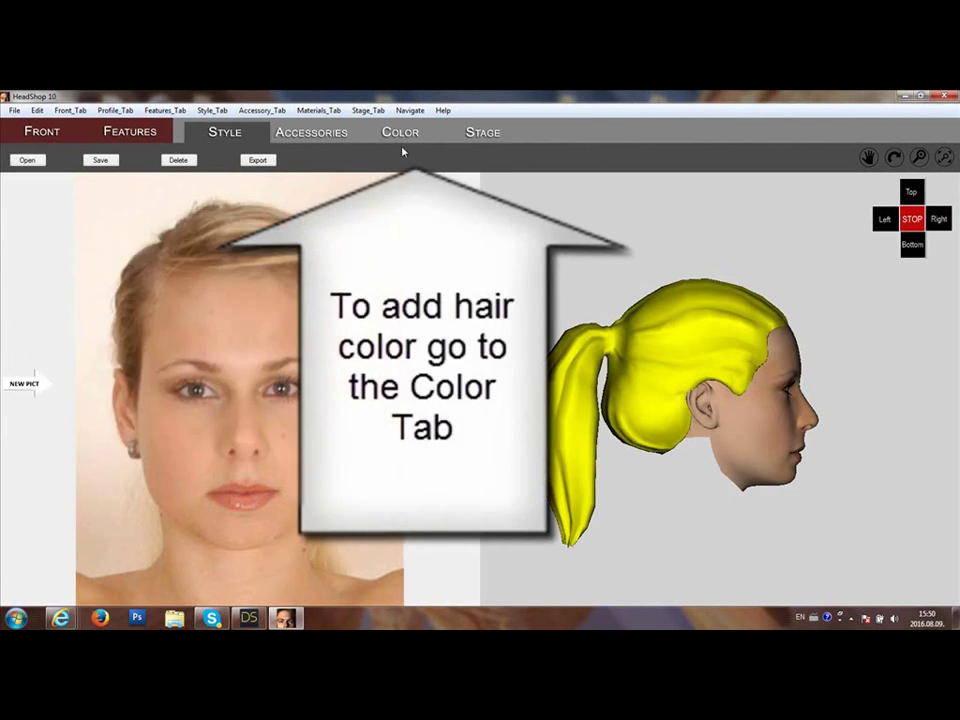
click(402, 134)
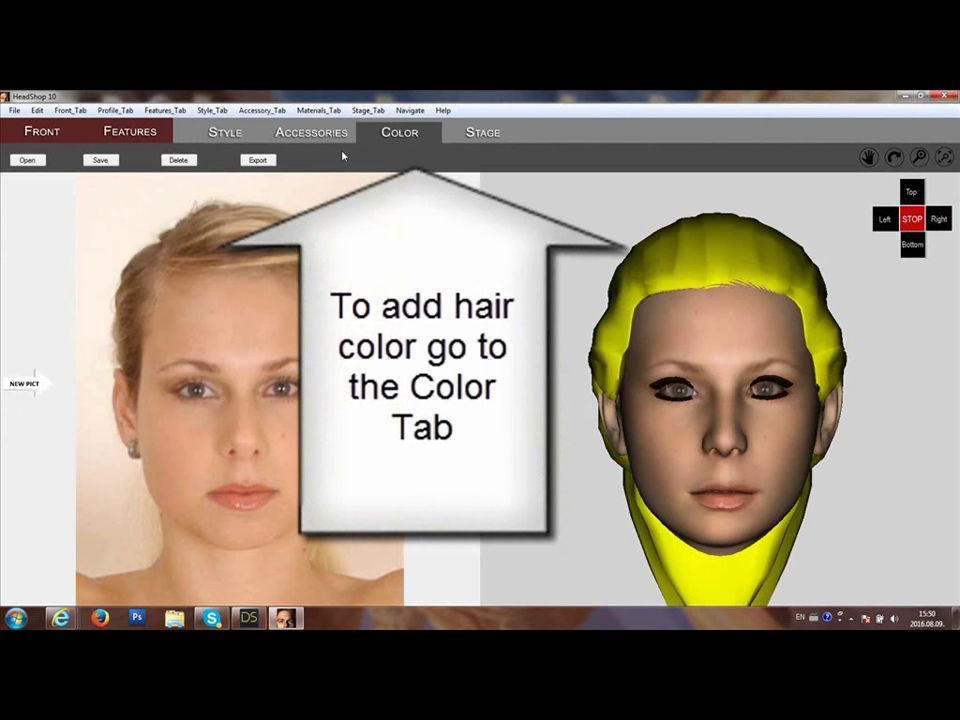
click(27, 160)
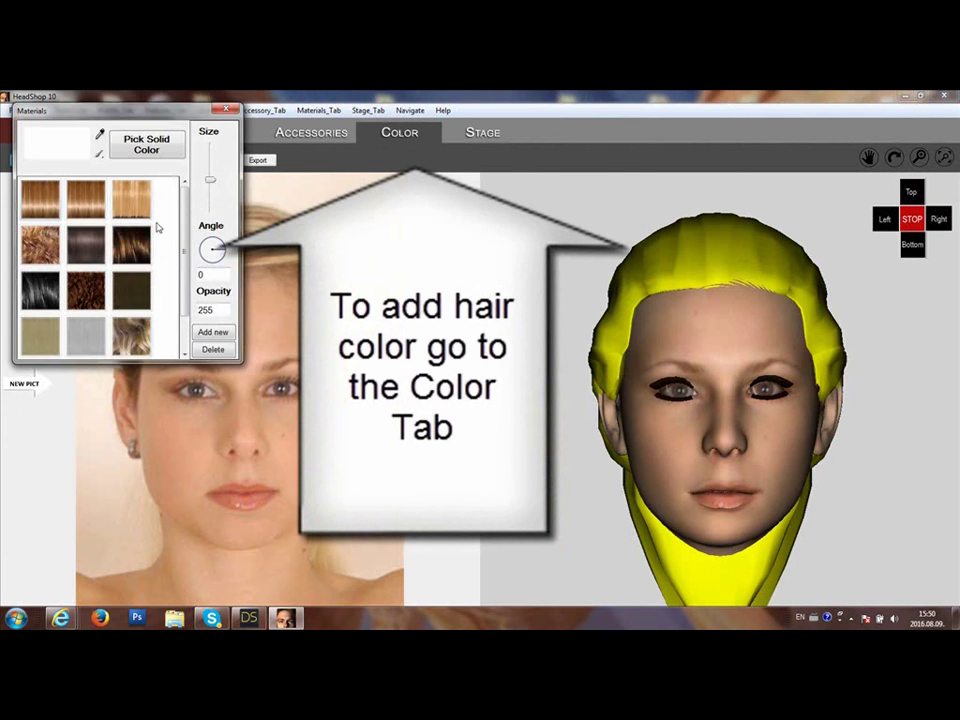
click(129, 200)
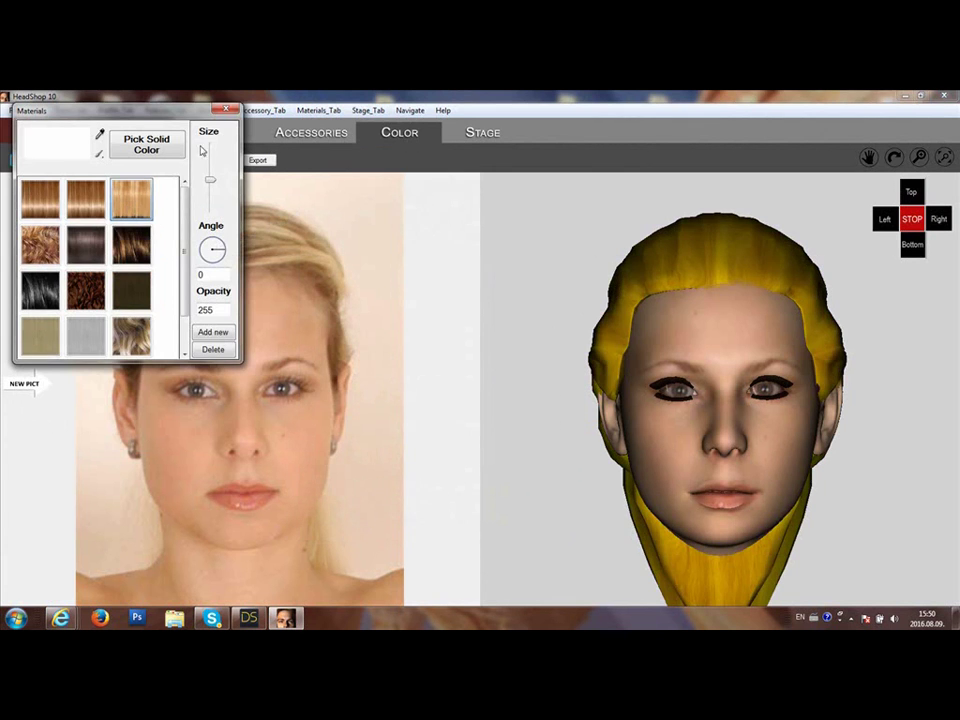
click(226, 112)
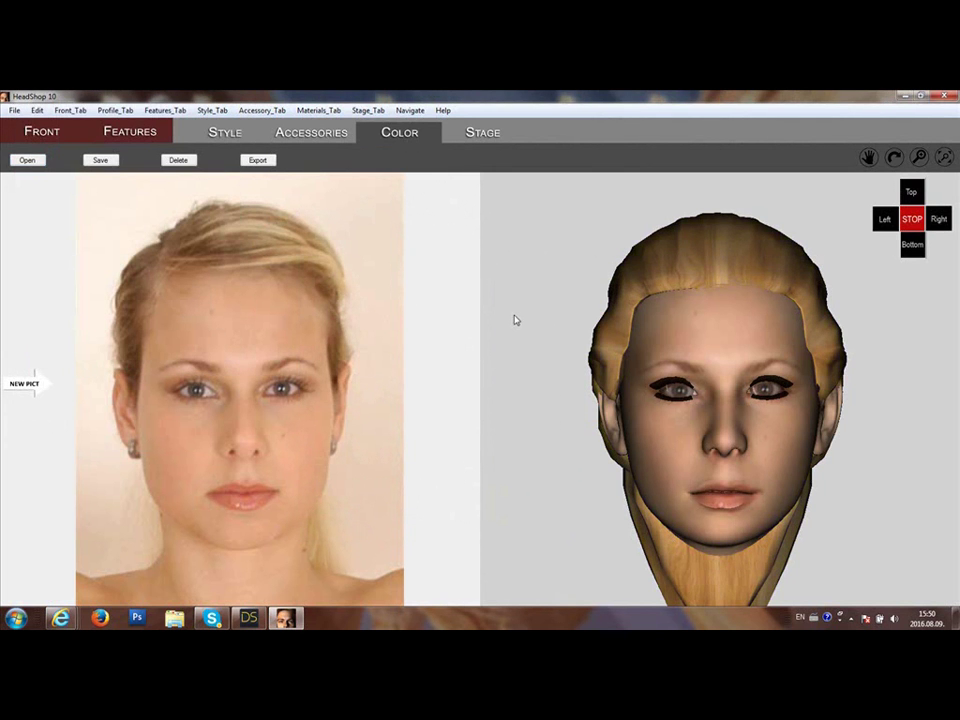
Fine-tune the size of hair part Item_0 in the Parts Library for a tighter fit, checking the side and front
click(893, 157)
drag(830, 300, 857, 328)
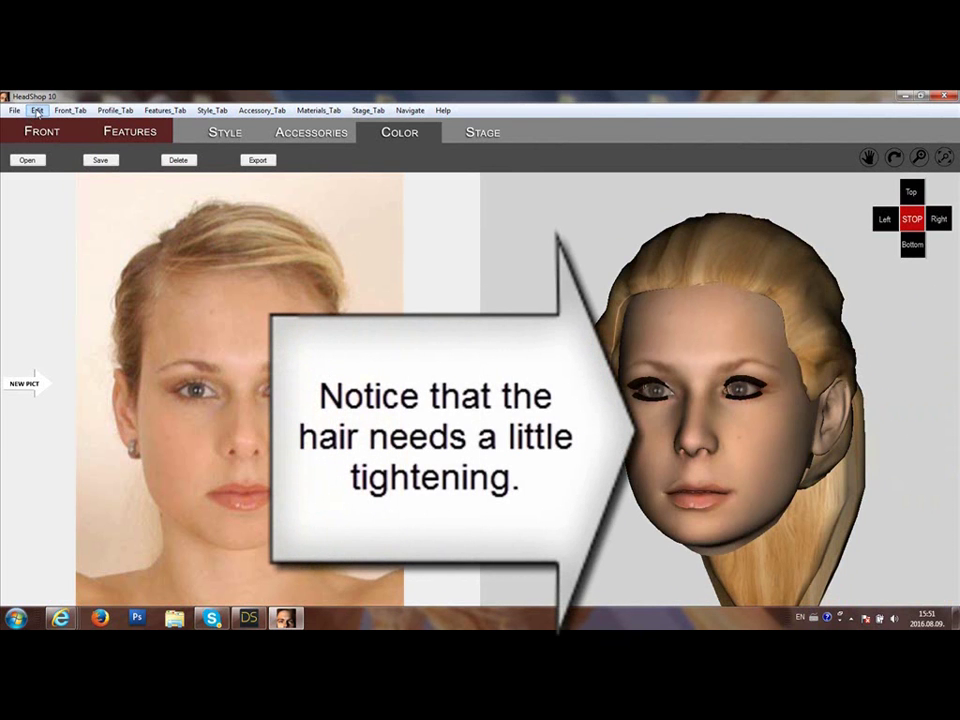
click(895, 158)
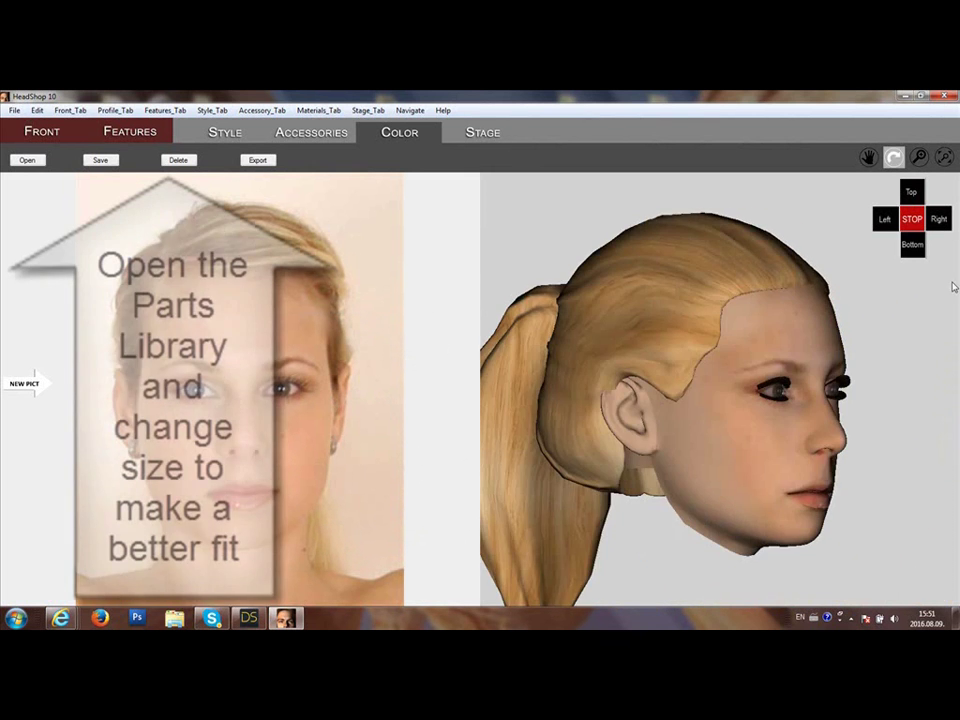
drag(881, 303, 831, 304)
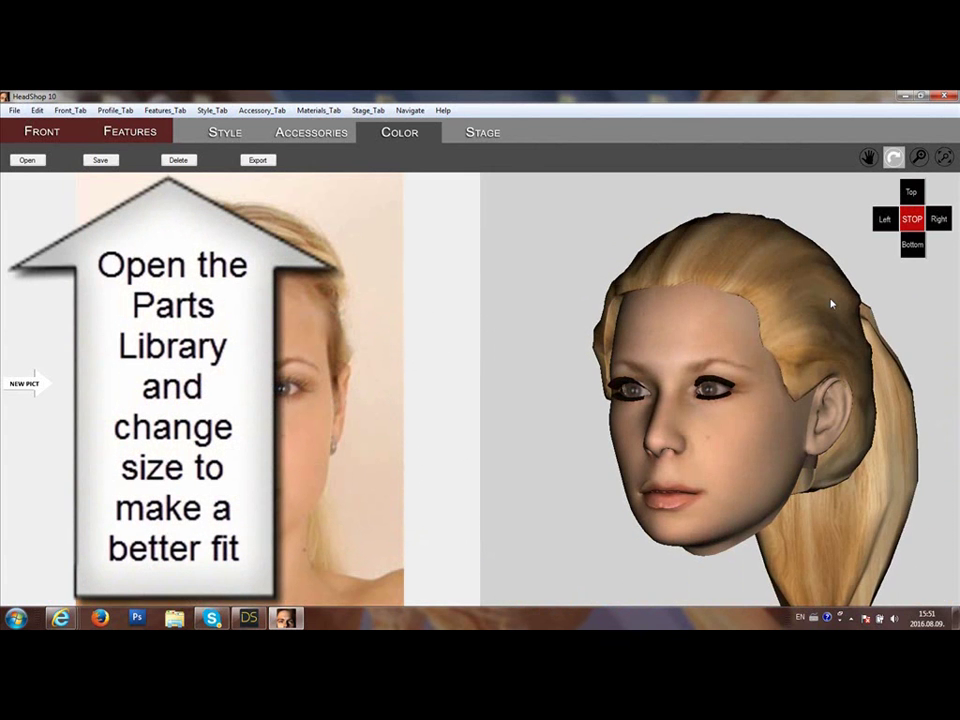
click(37, 110)
click(58, 140)
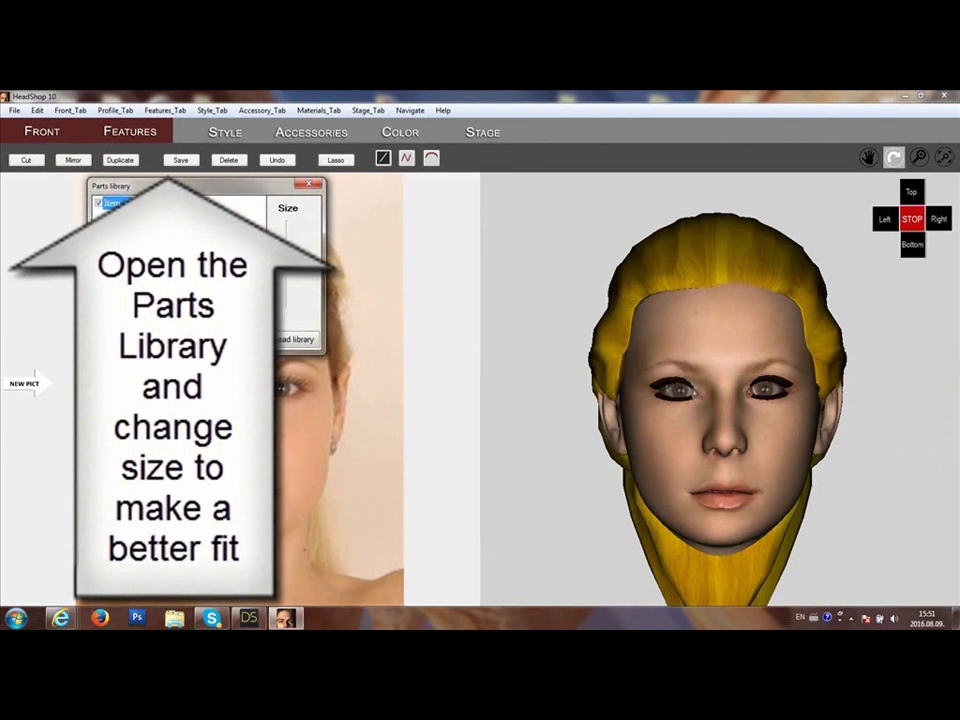
drag(287, 268, 287, 270)
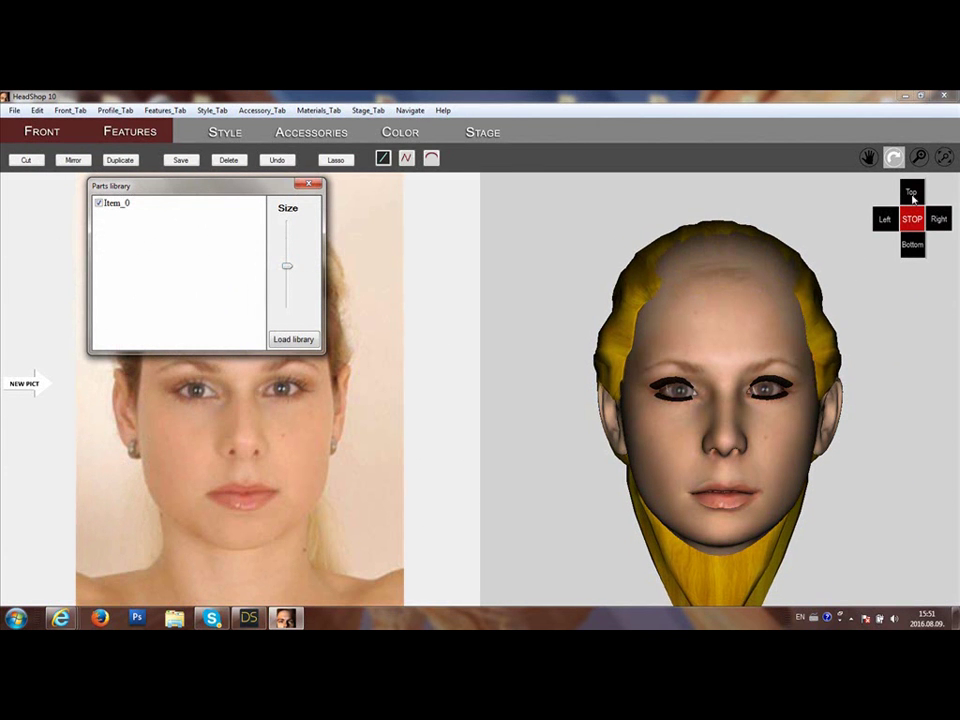
click(895, 158)
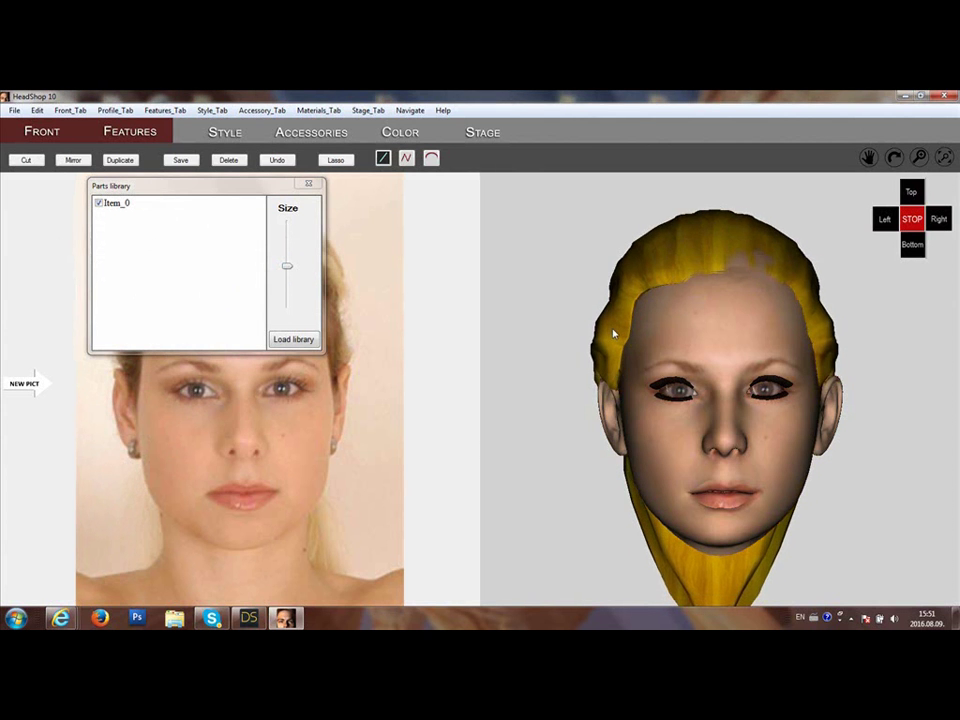
click(882, 220)
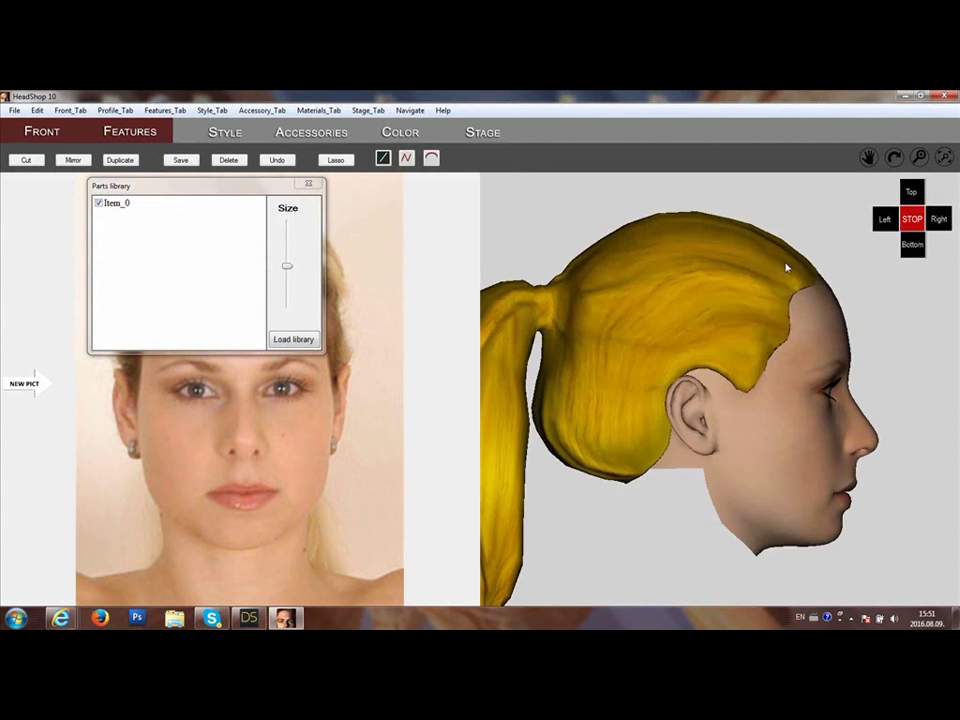
click(913, 196)
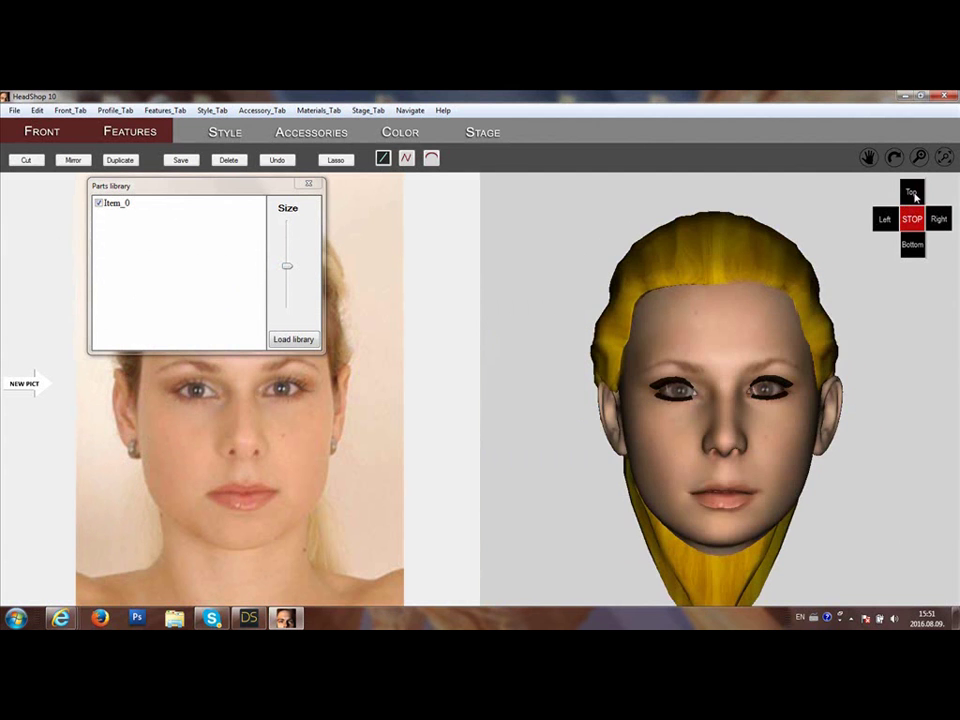
click(308, 186)
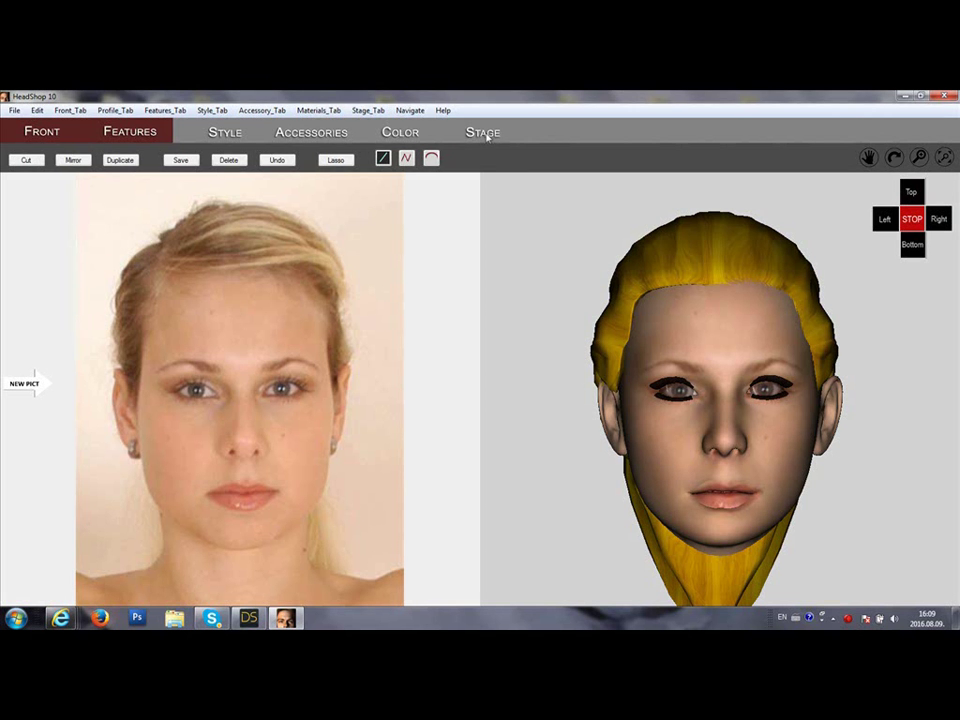
Export the finished head project to DAZ Studio and dismiss the completion notice
click(14, 111)
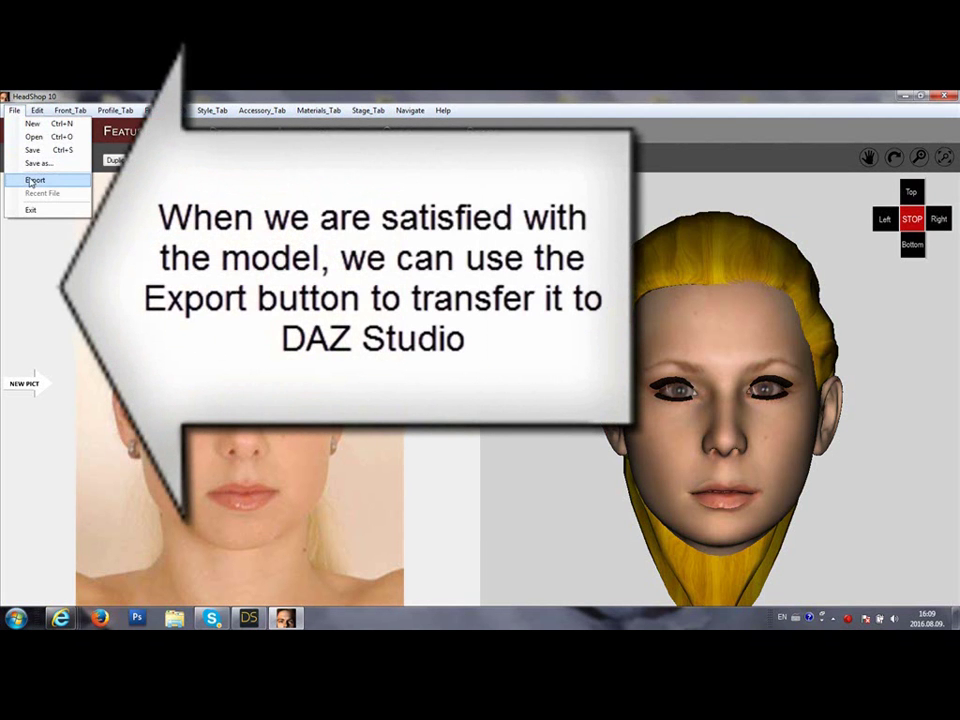
click(31, 181)
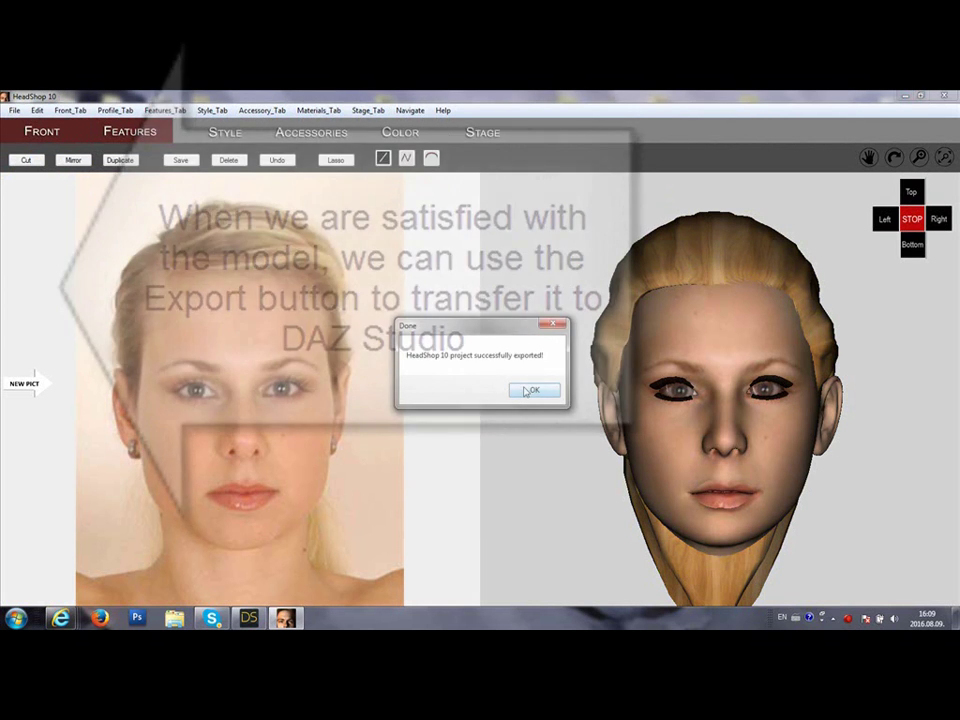
click(524, 391)
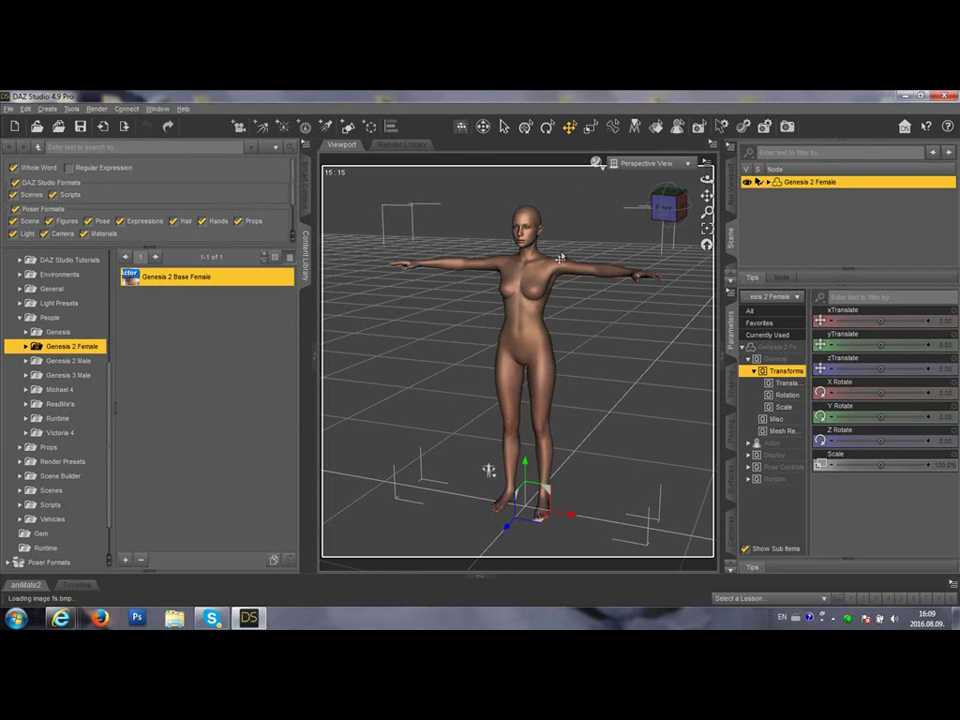
In DAZ Studio, frame the figure's head and set the fs morph of Genesis 2 Female to 81.8%
click(535, 220)
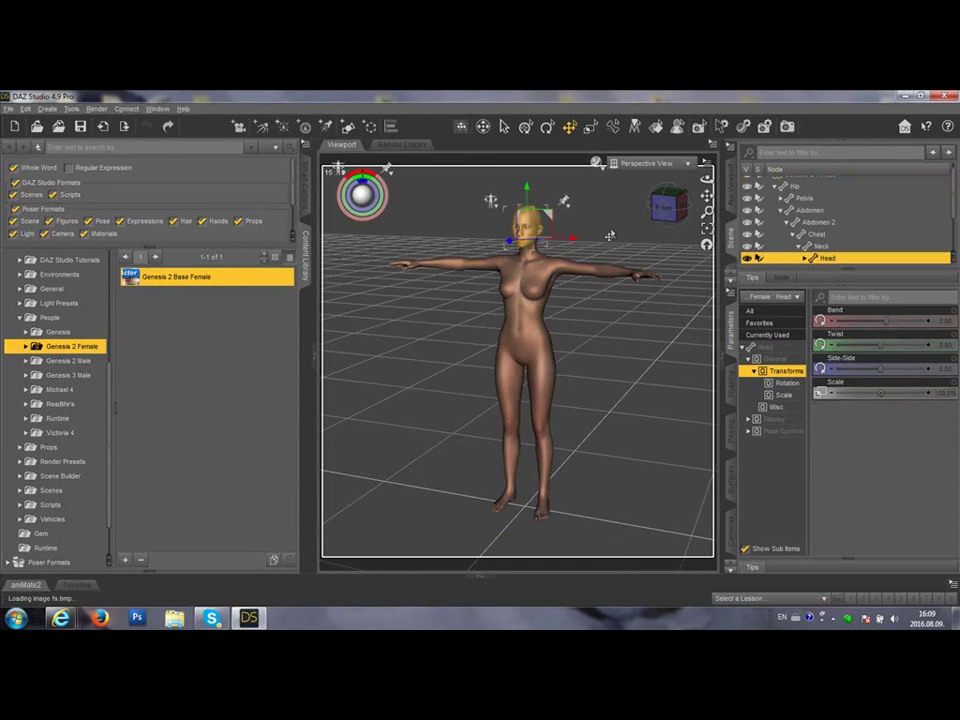
click(708, 231)
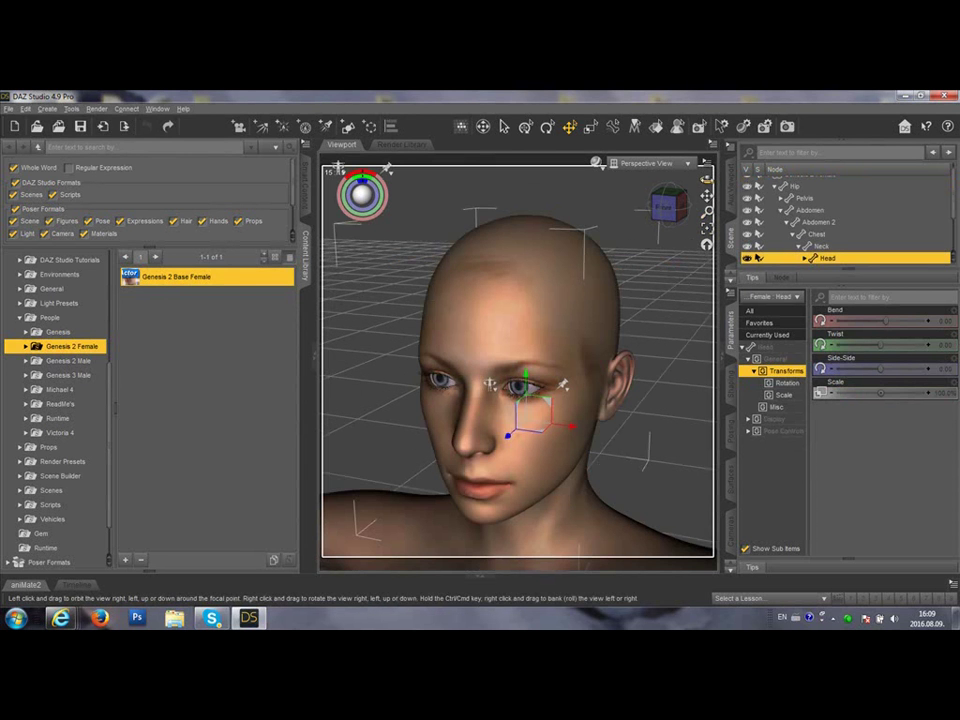
alt+drag(489, 383, 540, 379)
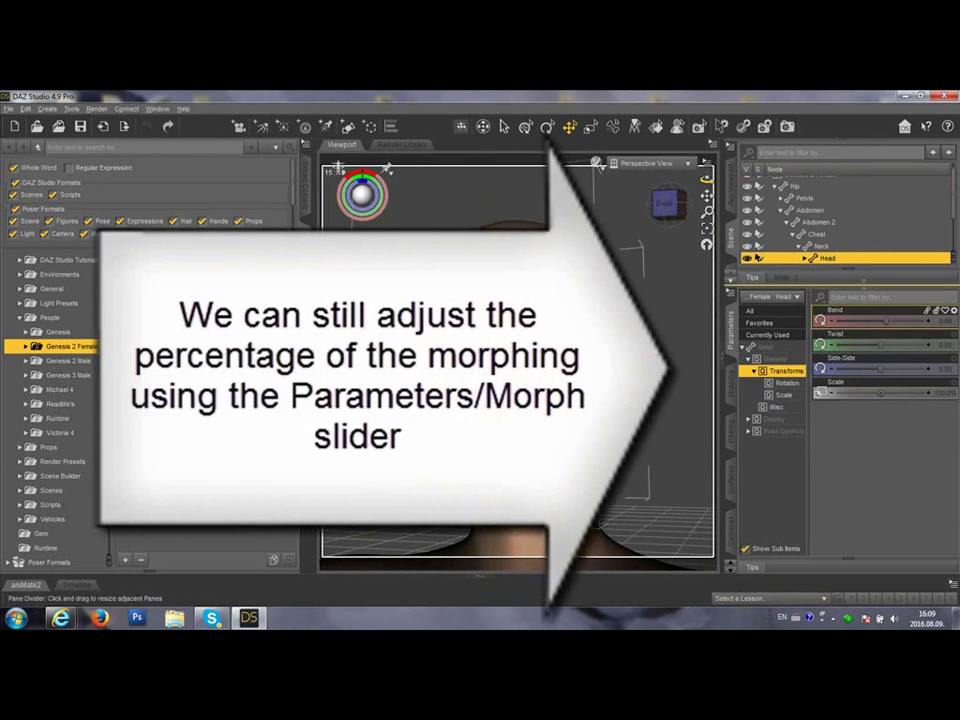
scroll(953, 222, up, 1)
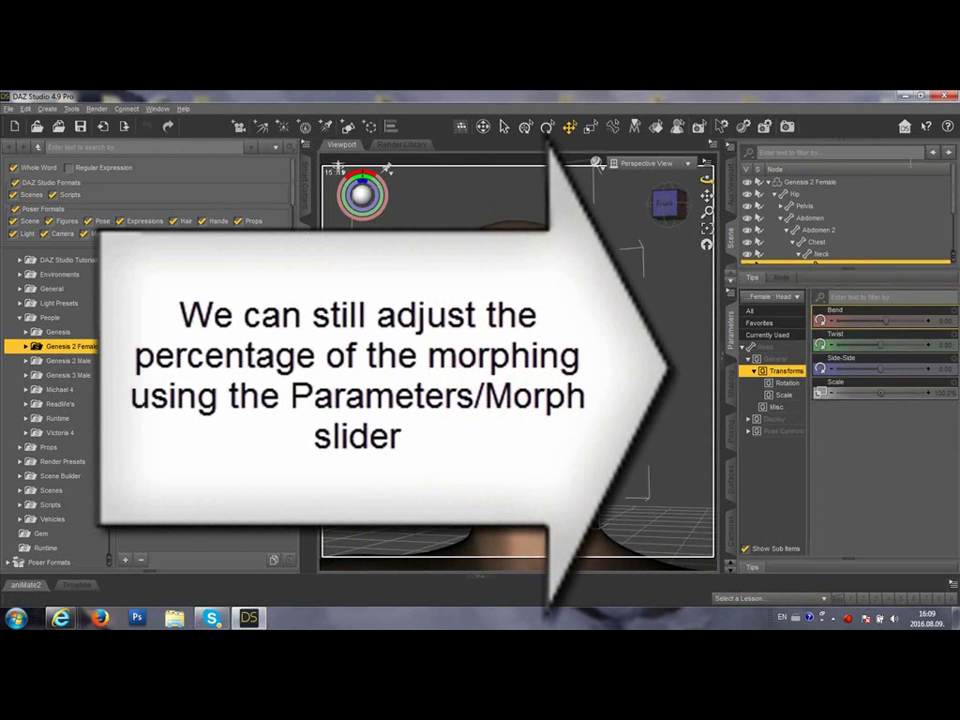
click(808, 184)
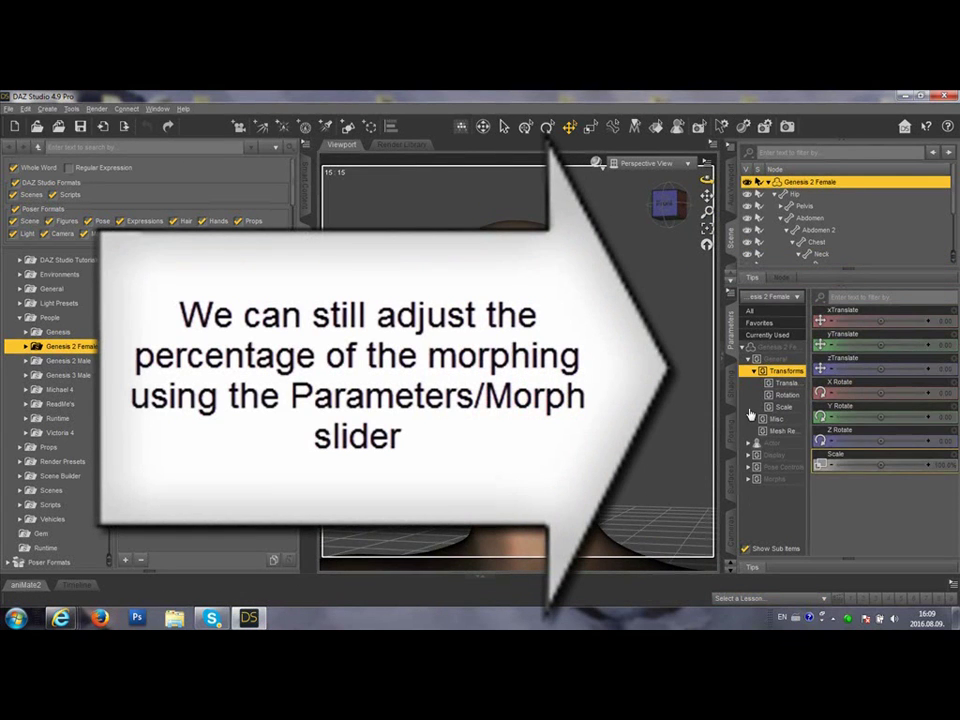
click(772, 480)
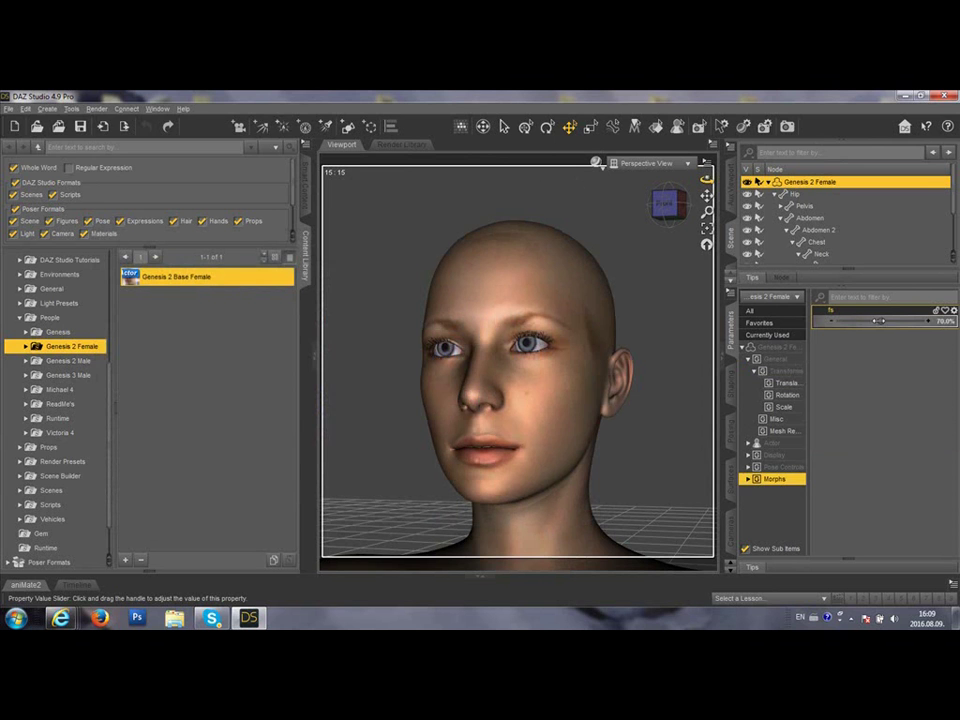
drag(880, 321, 893, 321)
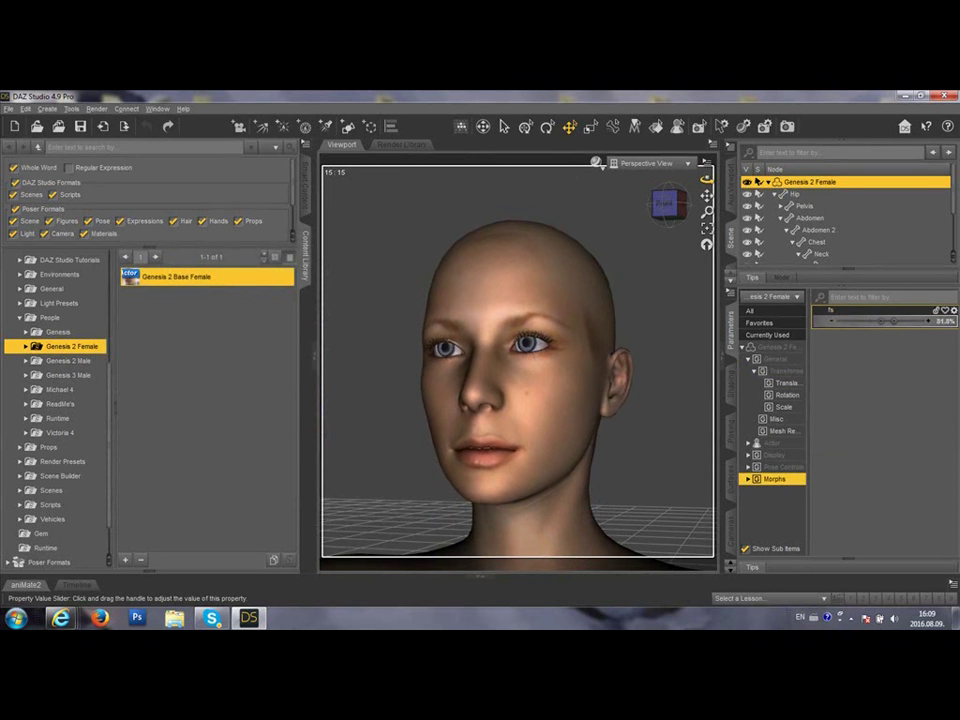
Import fs3dhair from the Pictures > g4 folder using the DAZ Studio (1 unit = 1cm) preset at 100% scale
click(8, 109)
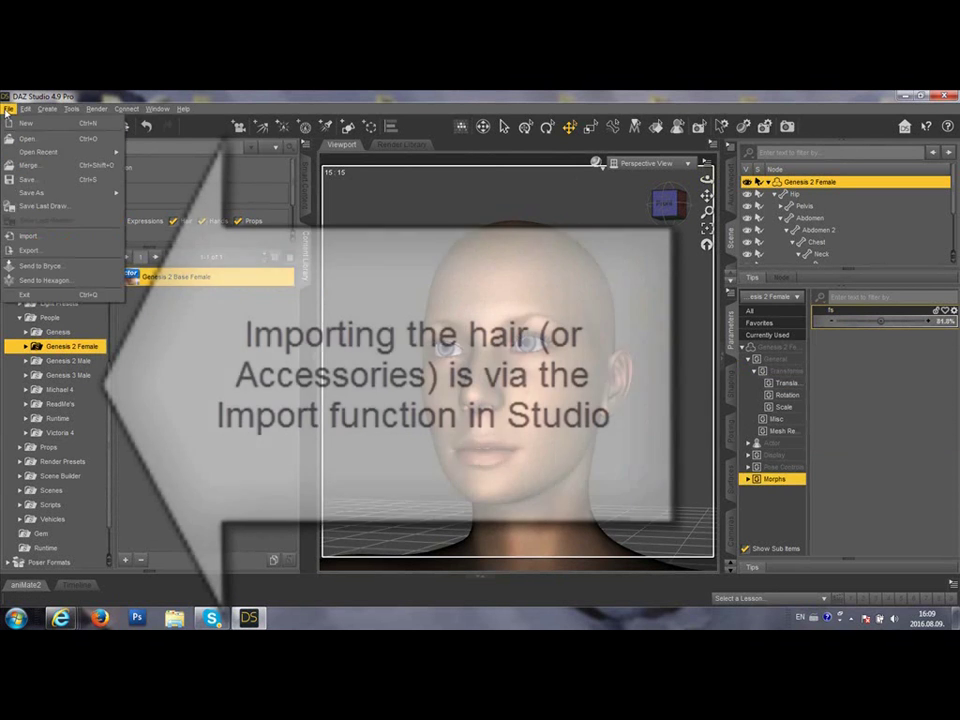
click(28, 236)
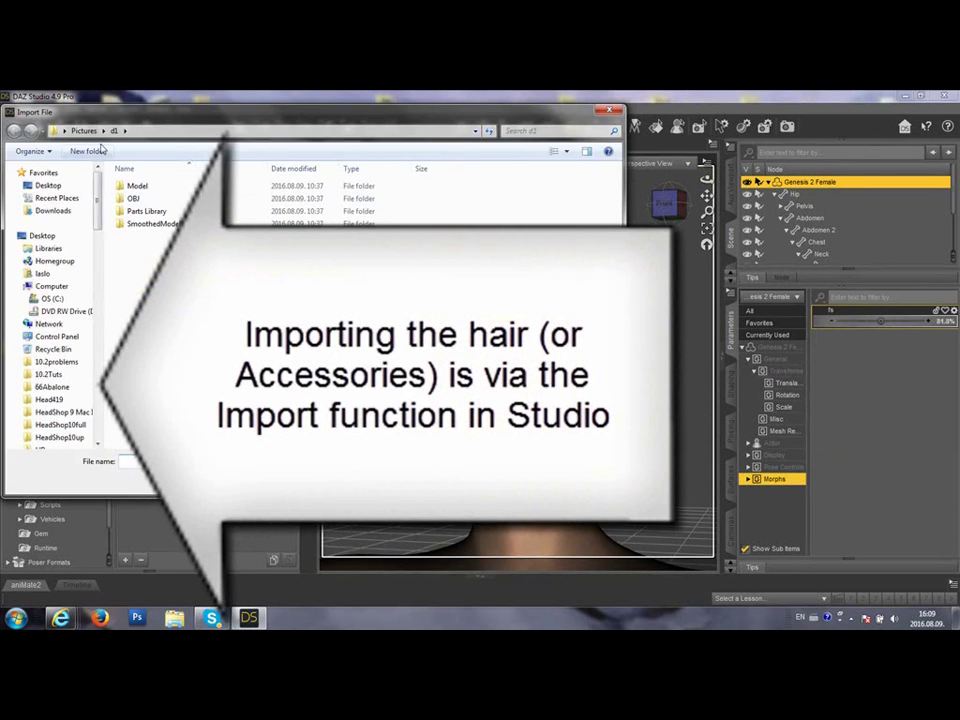
click(84, 130)
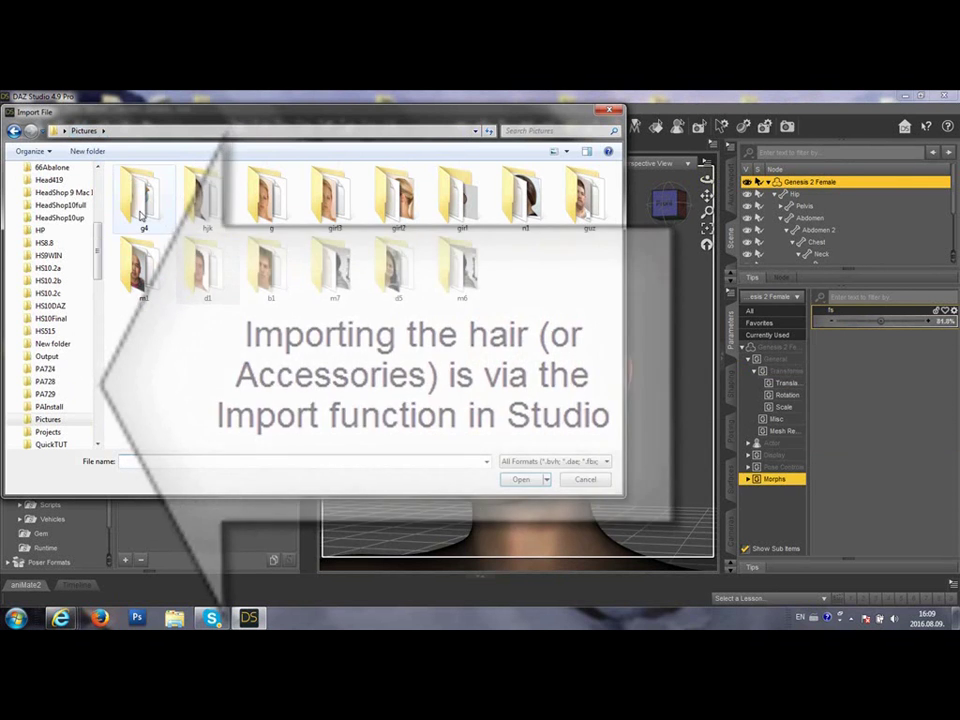
double_click(145, 242)
click(147, 251)
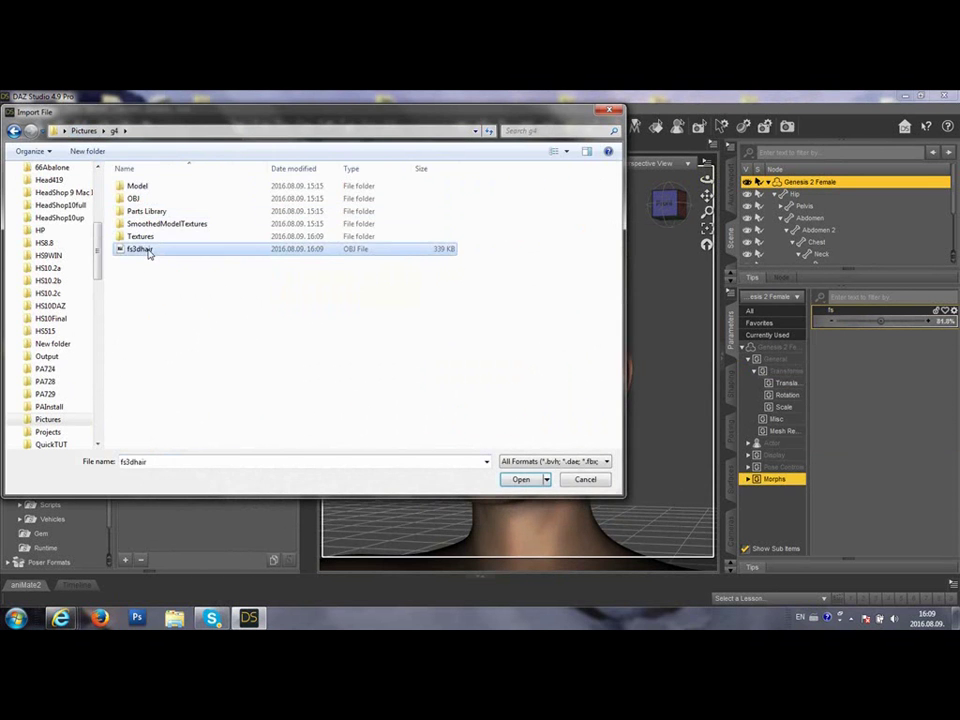
double_click(148, 251)
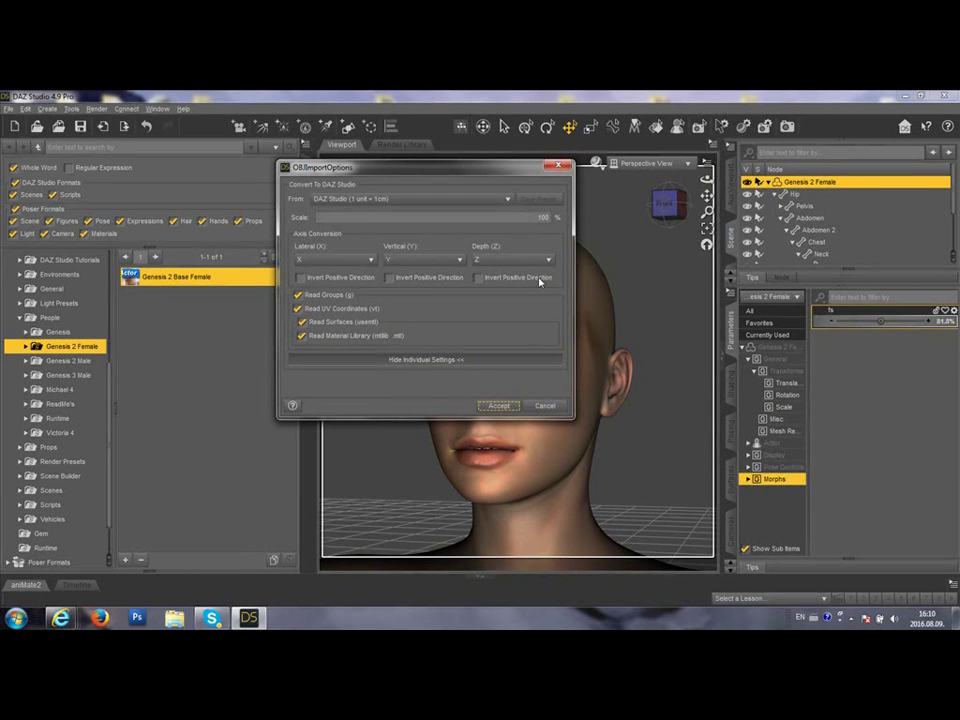
click(498, 406)
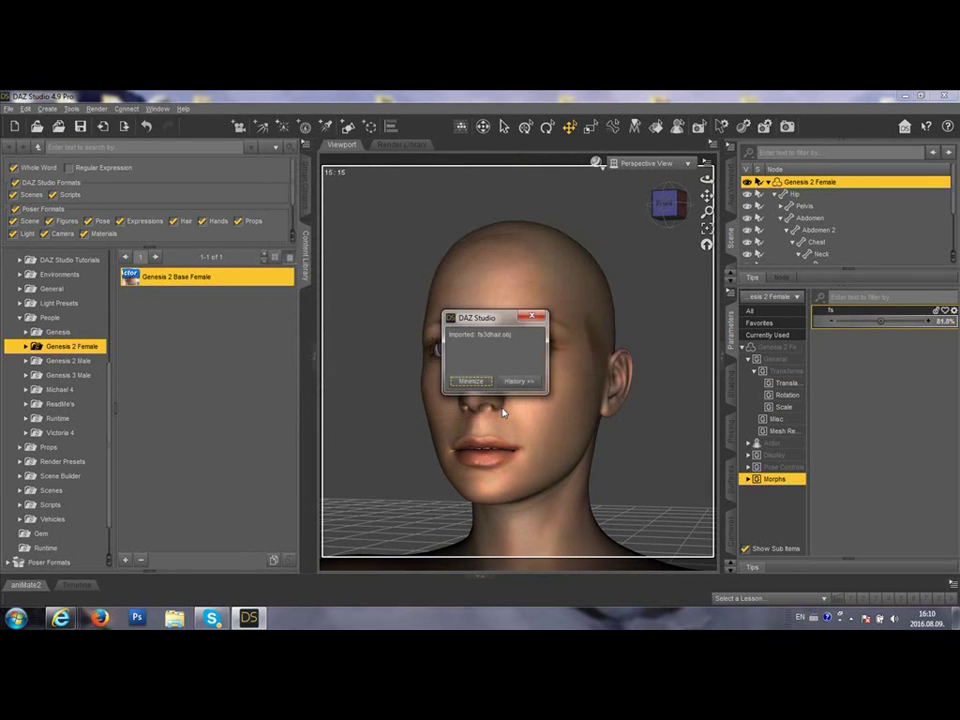
drag(420, 330, 400, 302)
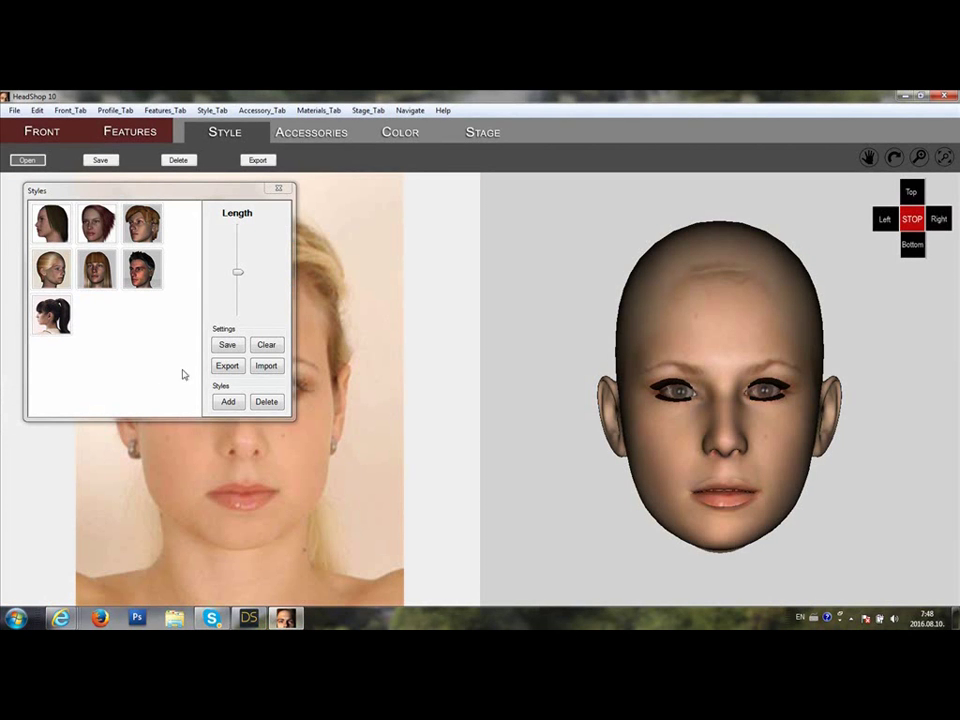
Back in HeadShop, add the ponytail hair style to the bald head, close the styles library and switch to accessories
click(52, 316)
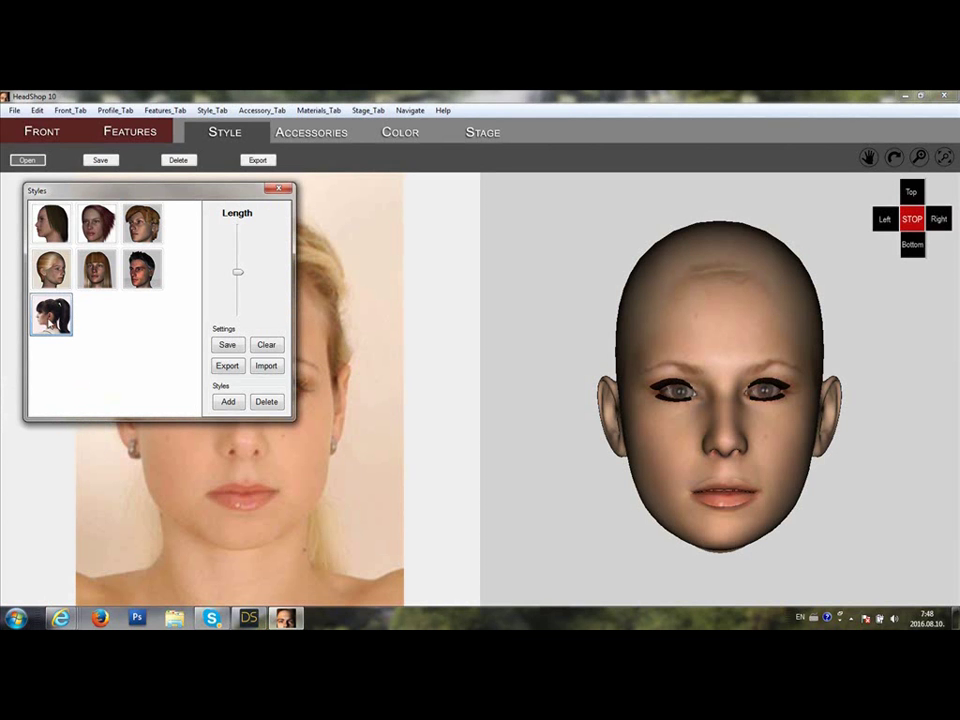
click(718, 300)
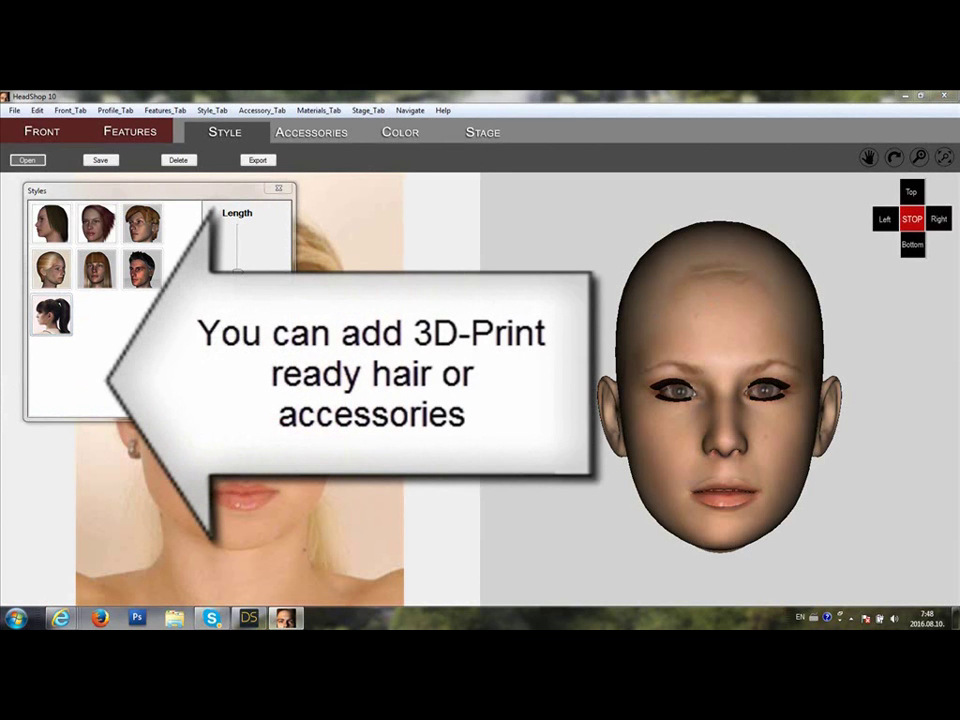
click(52, 316)
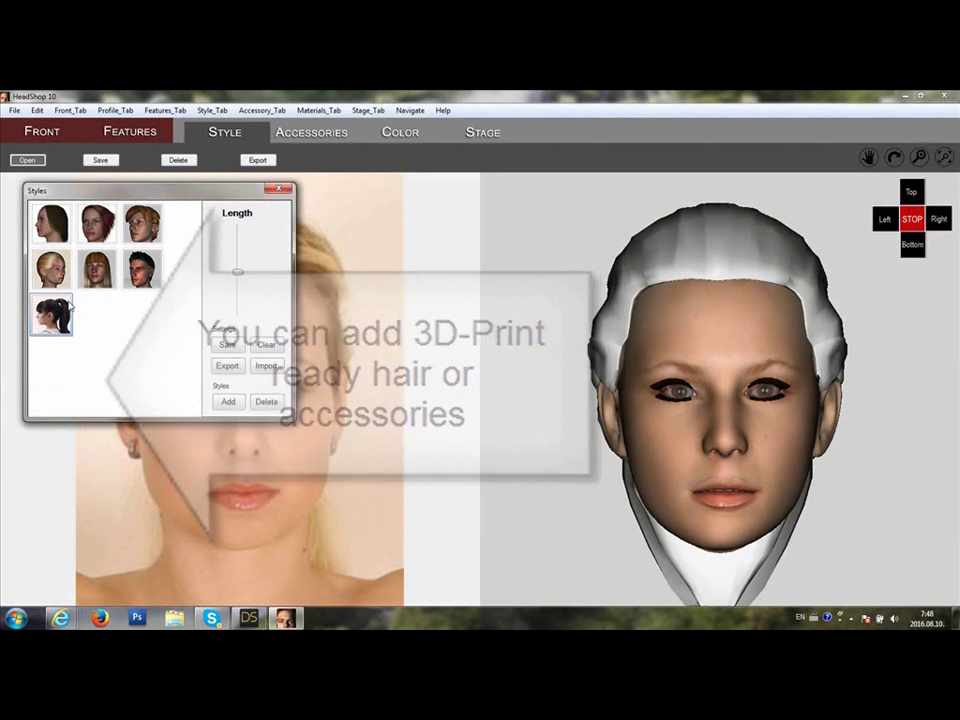
click(278, 190)
click(281, 136)
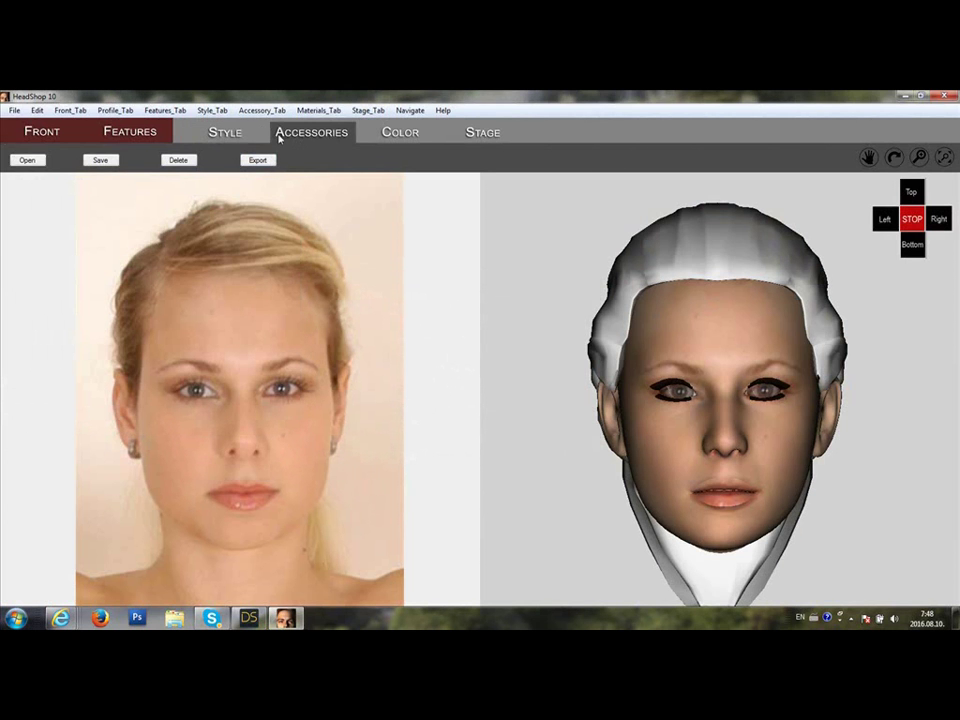
Add the FemaleBase accessory beneath the head with the default part title and close the accessories library
click(27, 160)
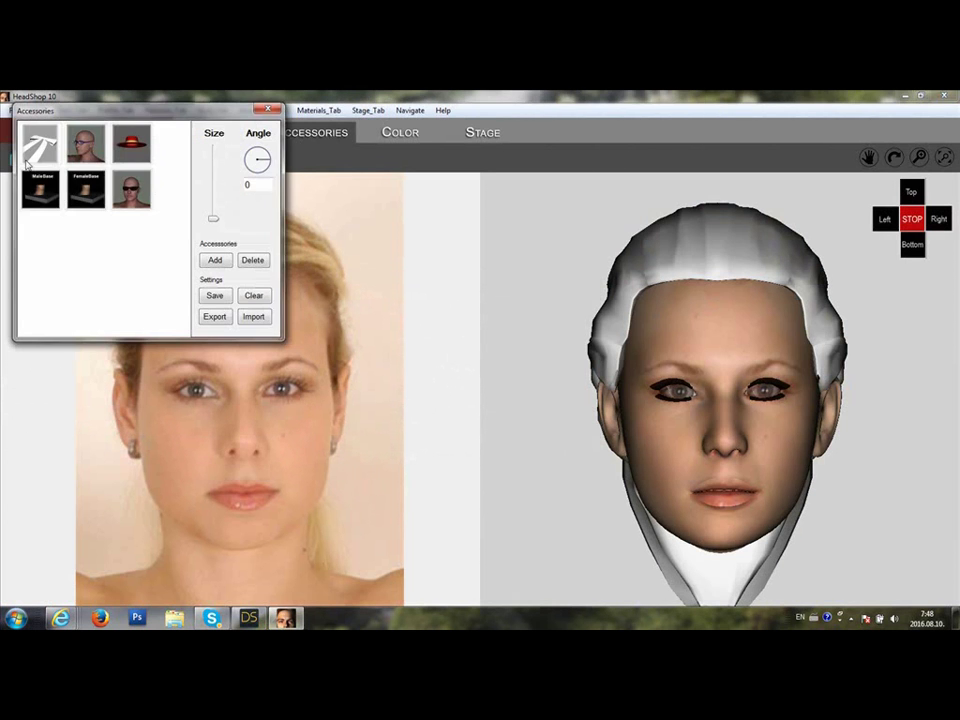
double_click(88, 200)
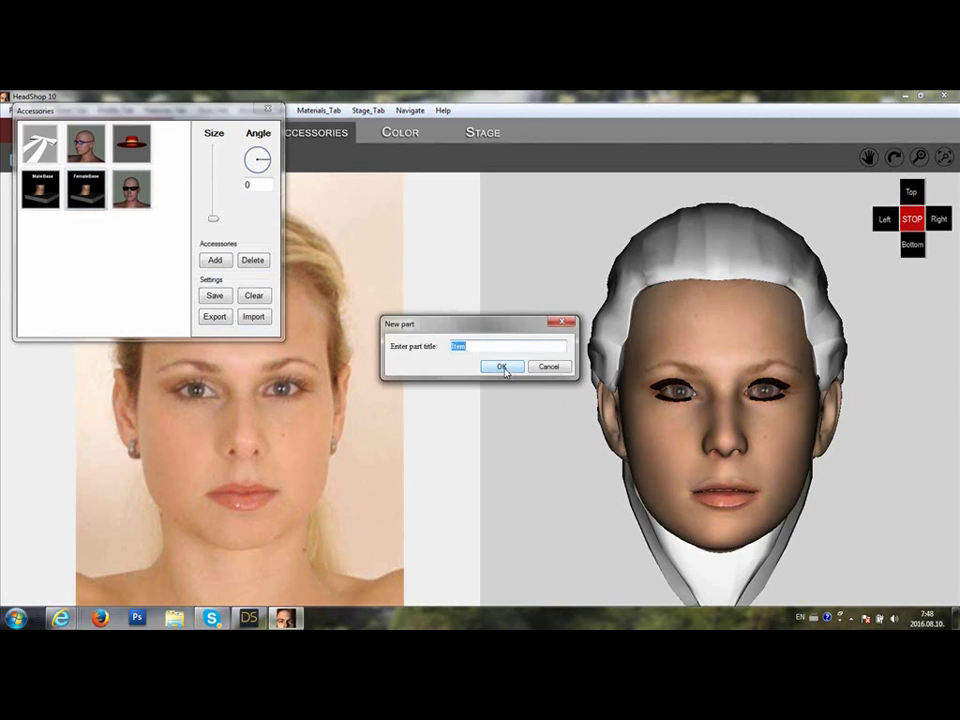
click(502, 366)
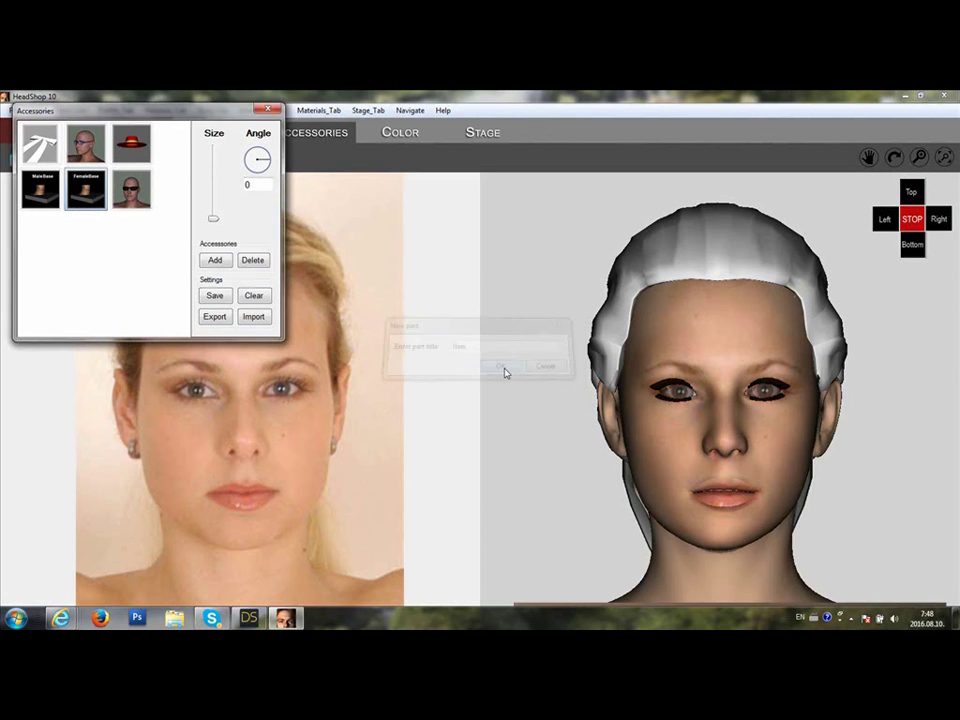
click(268, 108)
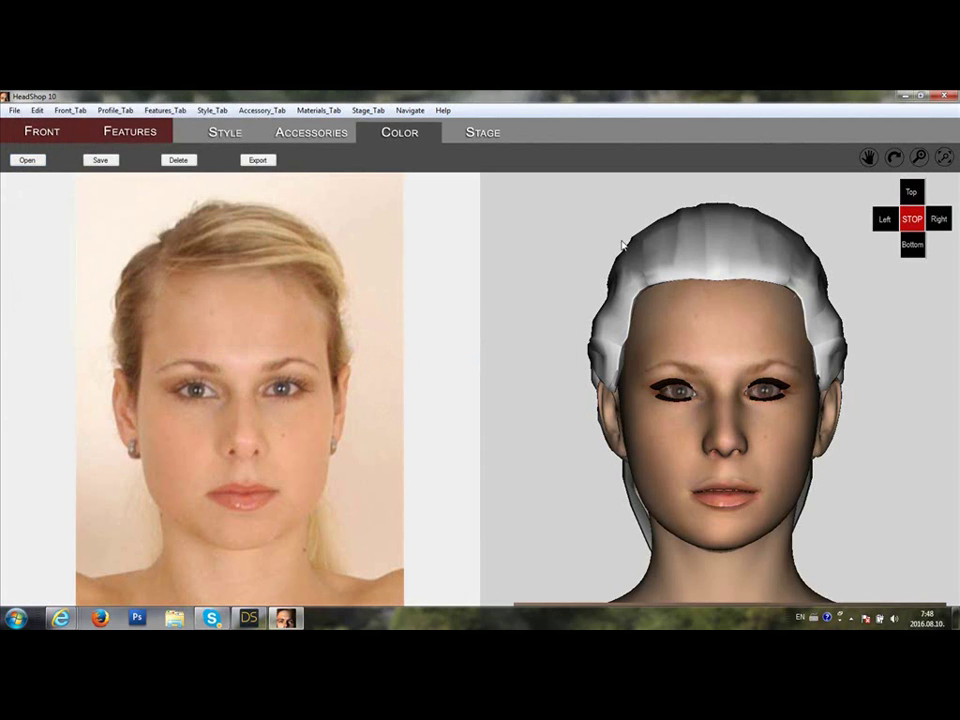
Apply the light blonde texture to the ponytail hair, close the materials library and stop any view rotation
click(28, 161)
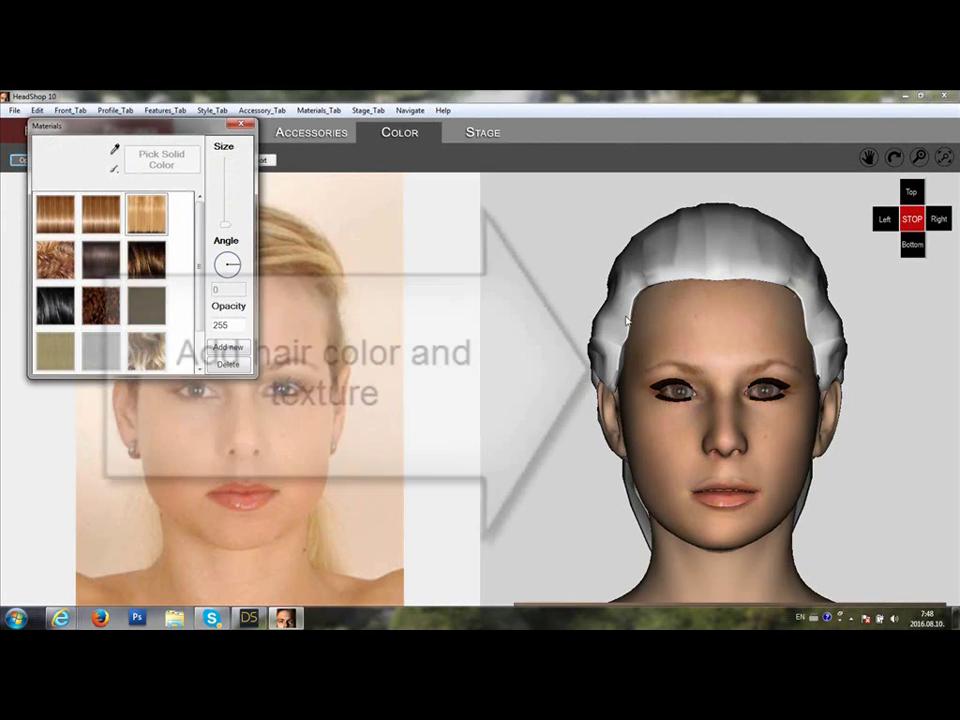
click(618, 311)
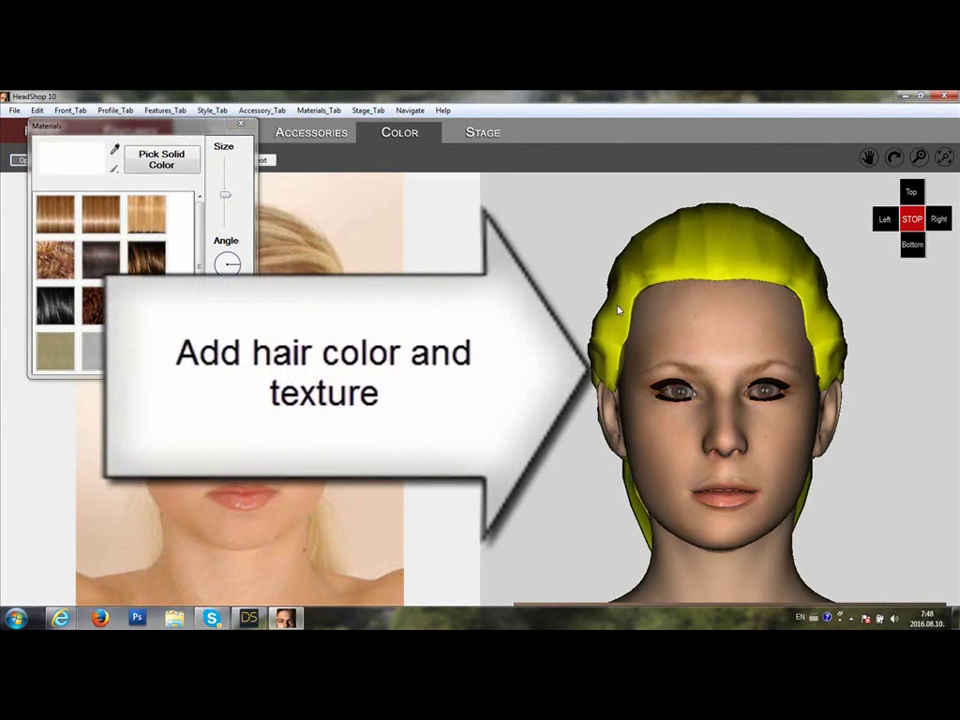
click(143, 222)
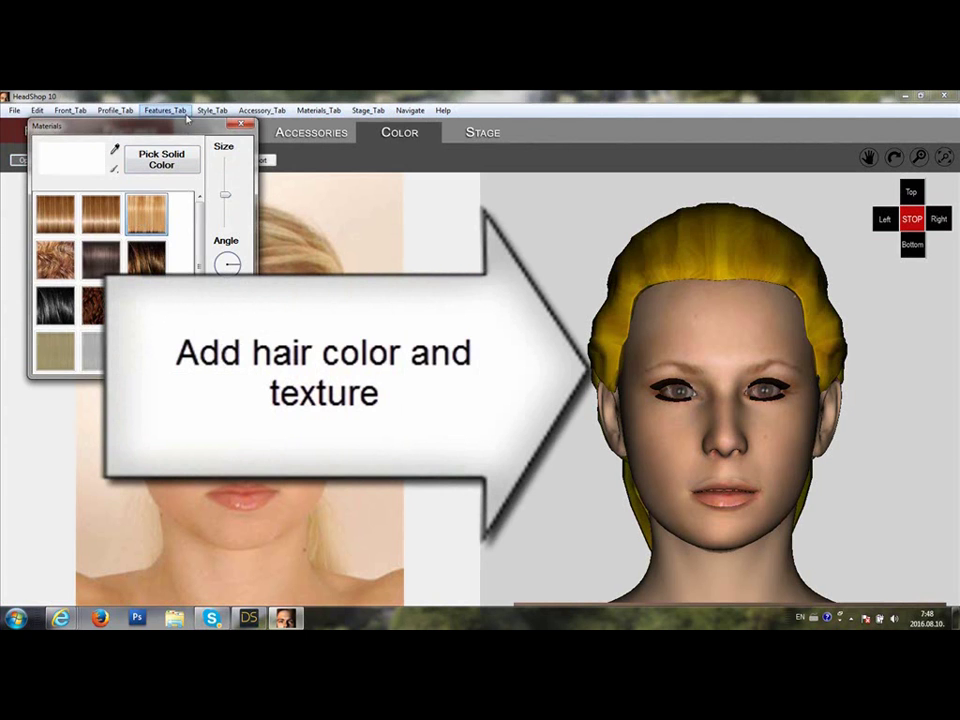
click(240, 124)
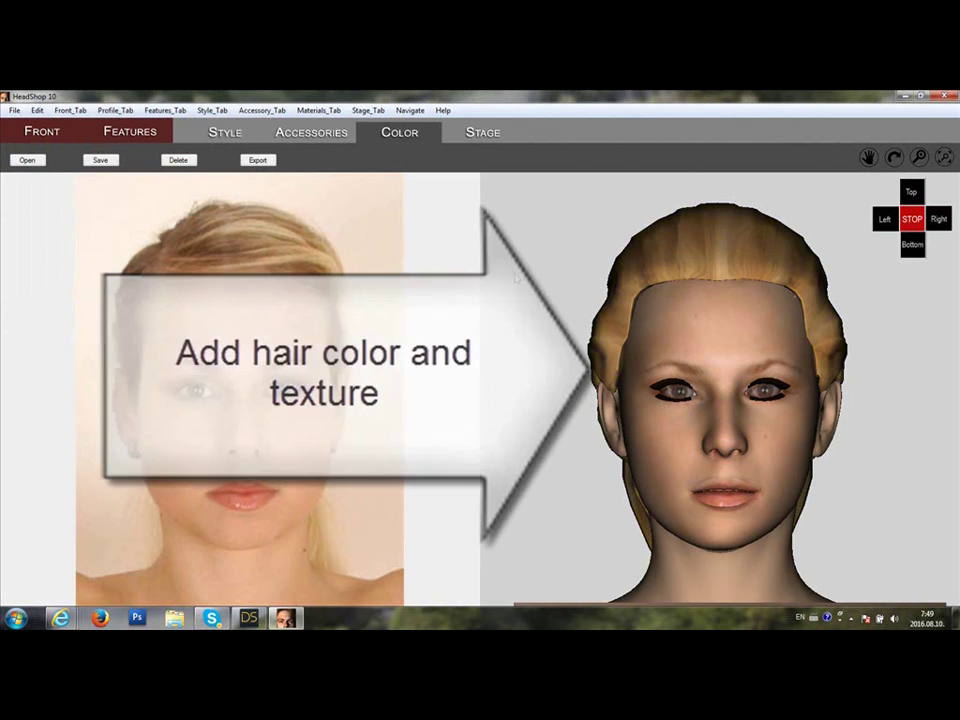
click(920, 229)
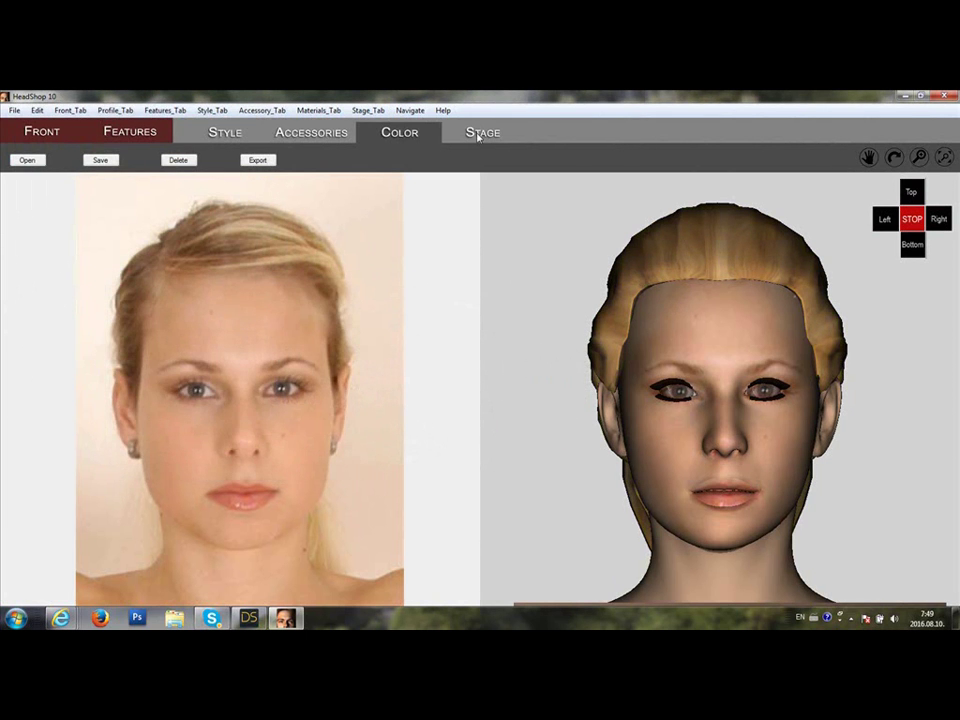
Stage the bust on the wooden mantelpiece background and turn it to show the ponytail
click(479, 134)
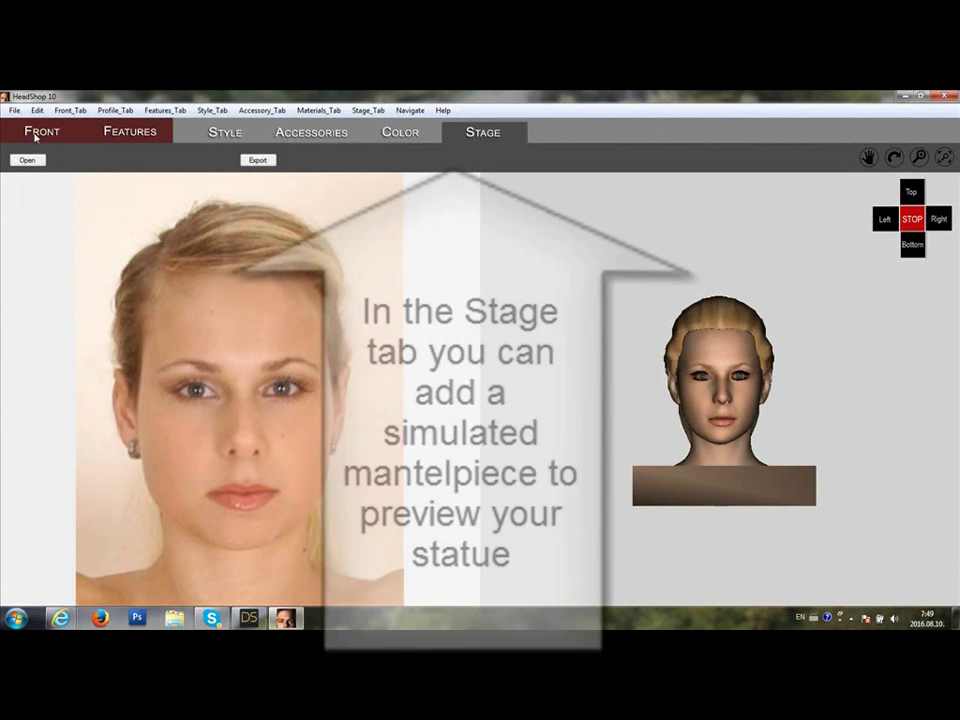
click(28, 160)
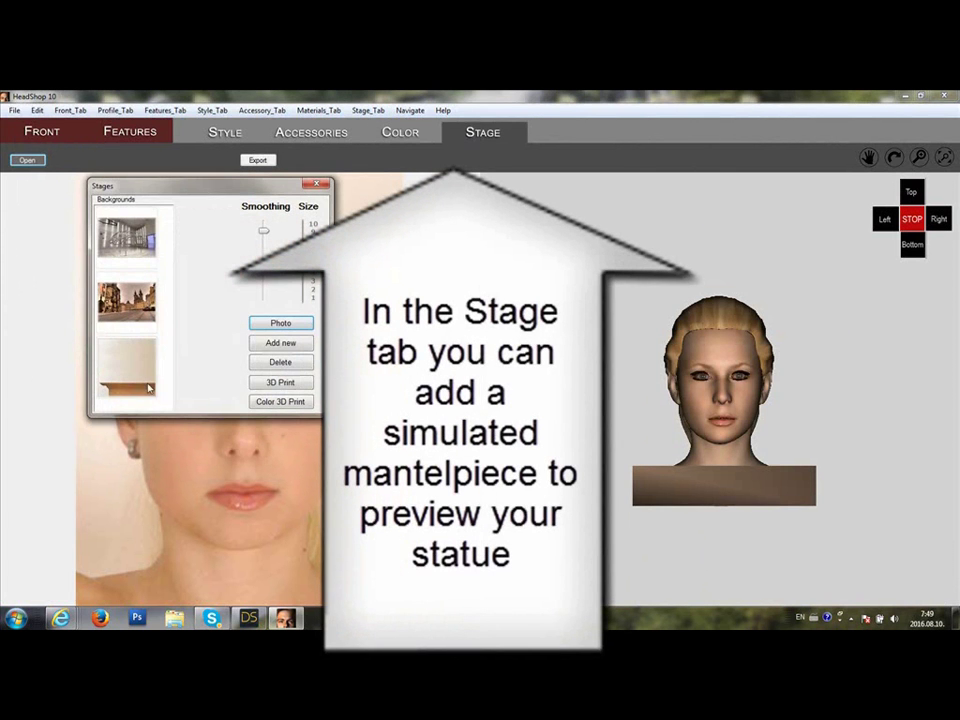
click(148, 384)
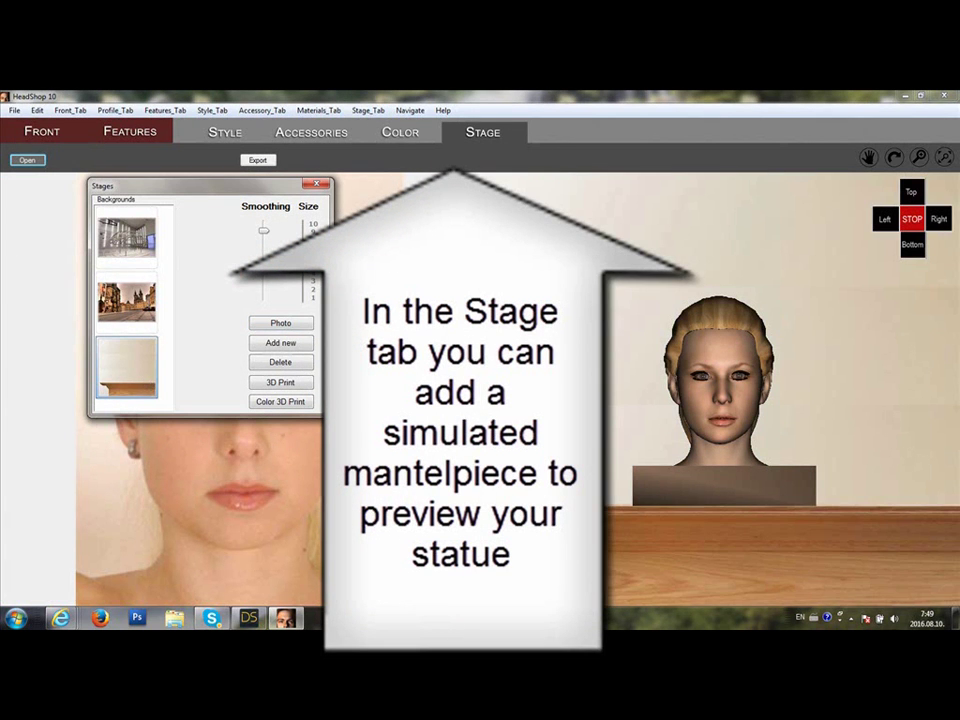
click(895, 158)
drag(720, 360, 562, 268)
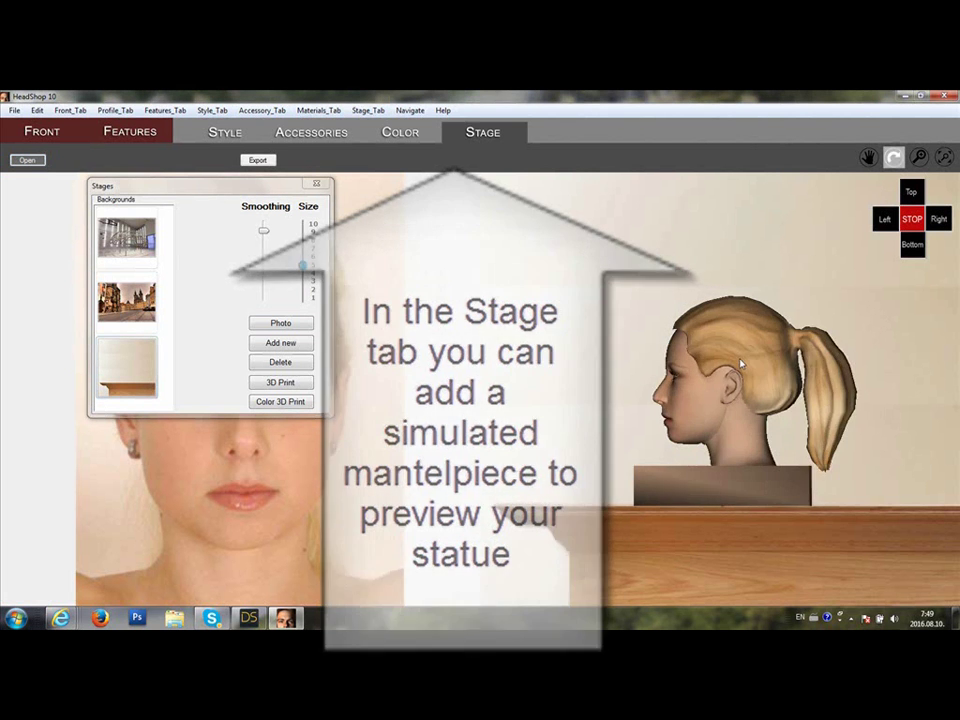
scroll(826, 360, up, 3)
mouse_move(826, 360)
mouse_down()
mouse_move(956, 349)
mouse_move(821, 377)
mouse_up()
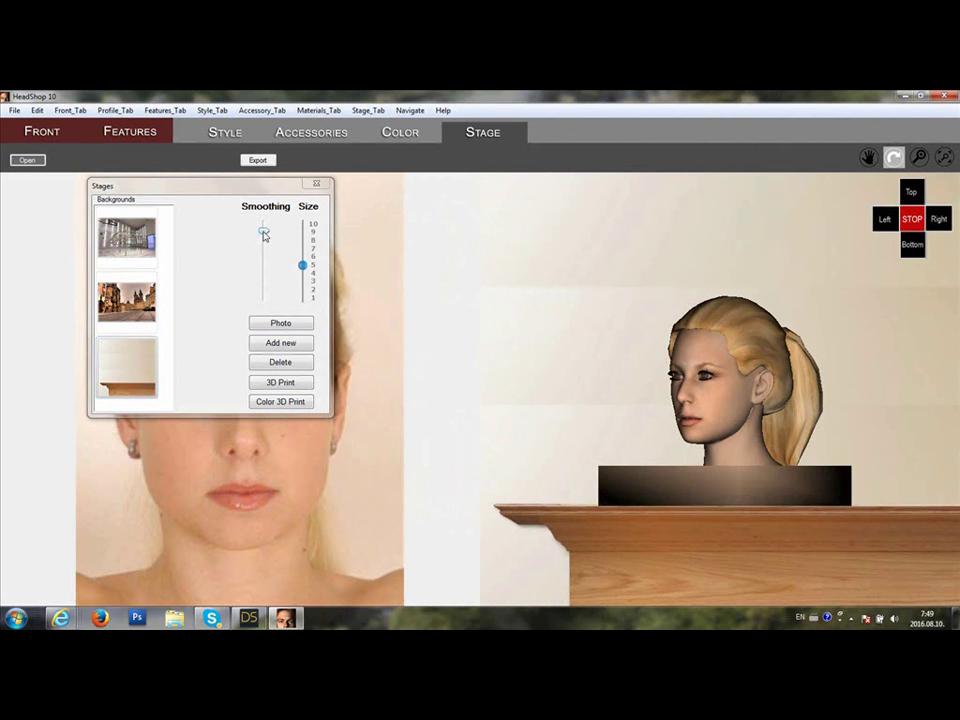
Lower the bust's smoothing slightly, keep the output size at 5 and preview the bust with continuous rotation
drag(264, 235, 282, 221)
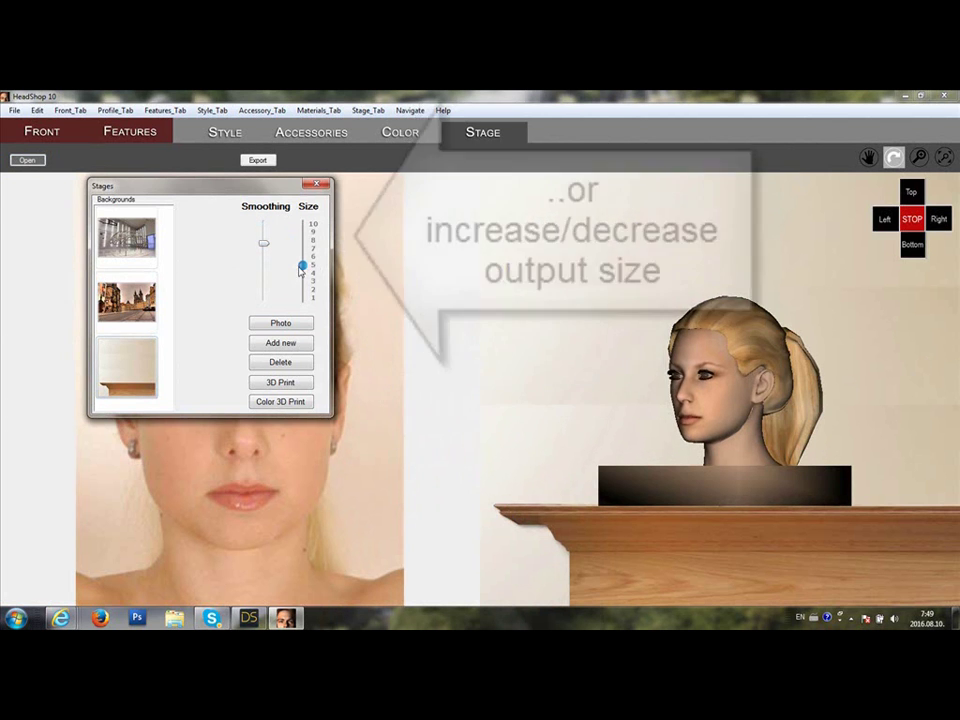
mouse_move(303, 267)
mouse_down()
mouse_move(311, 244)
mouse_move(303, 266)
mouse_up()
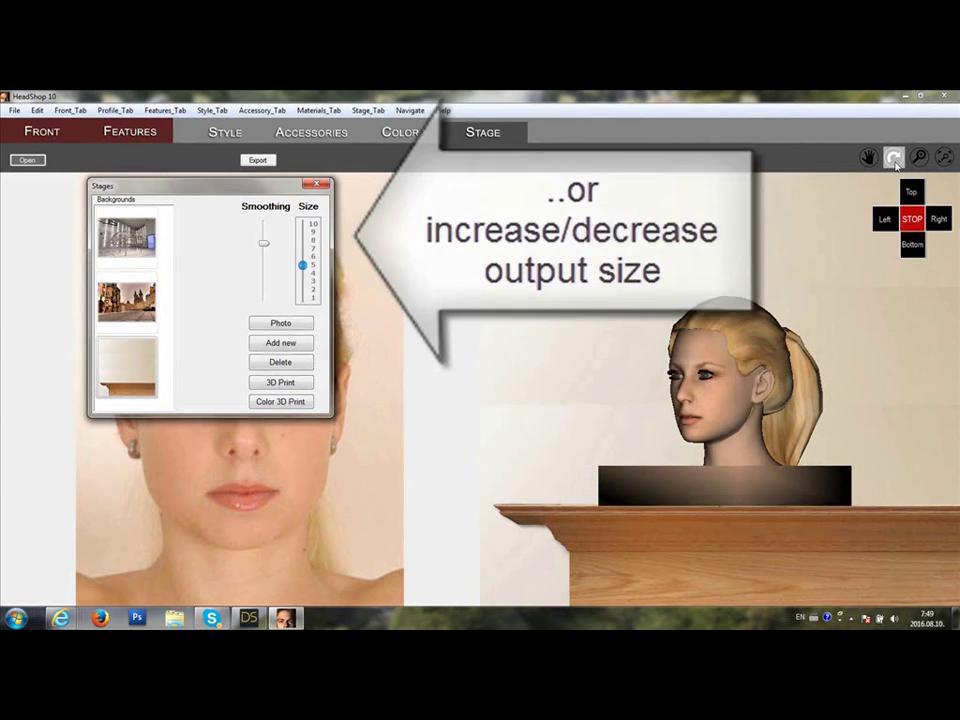
click(411, 111)
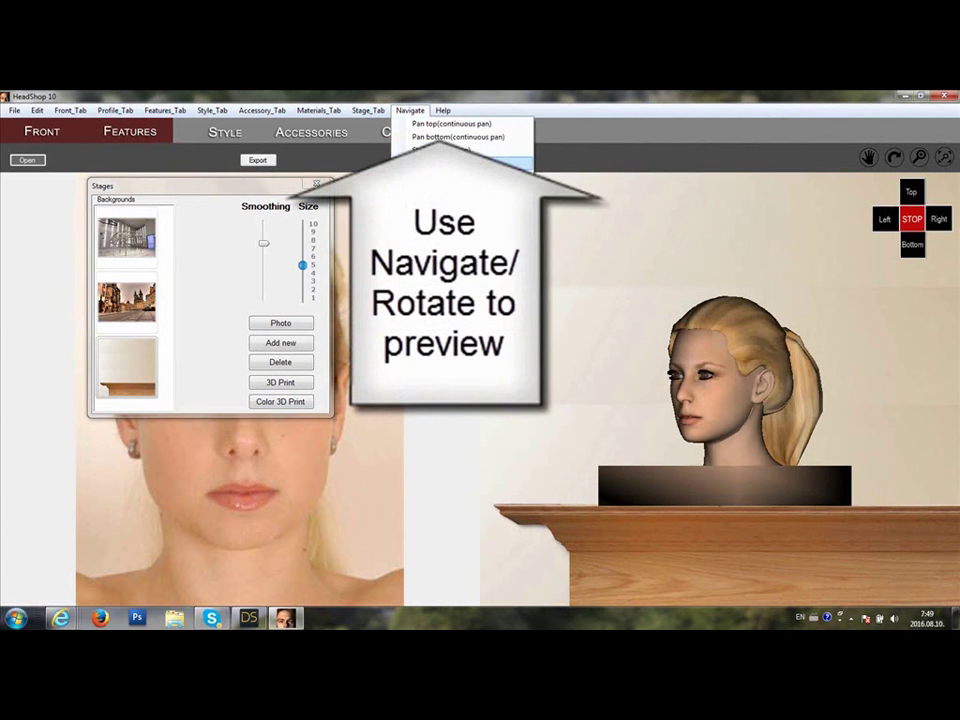
click(460, 176)
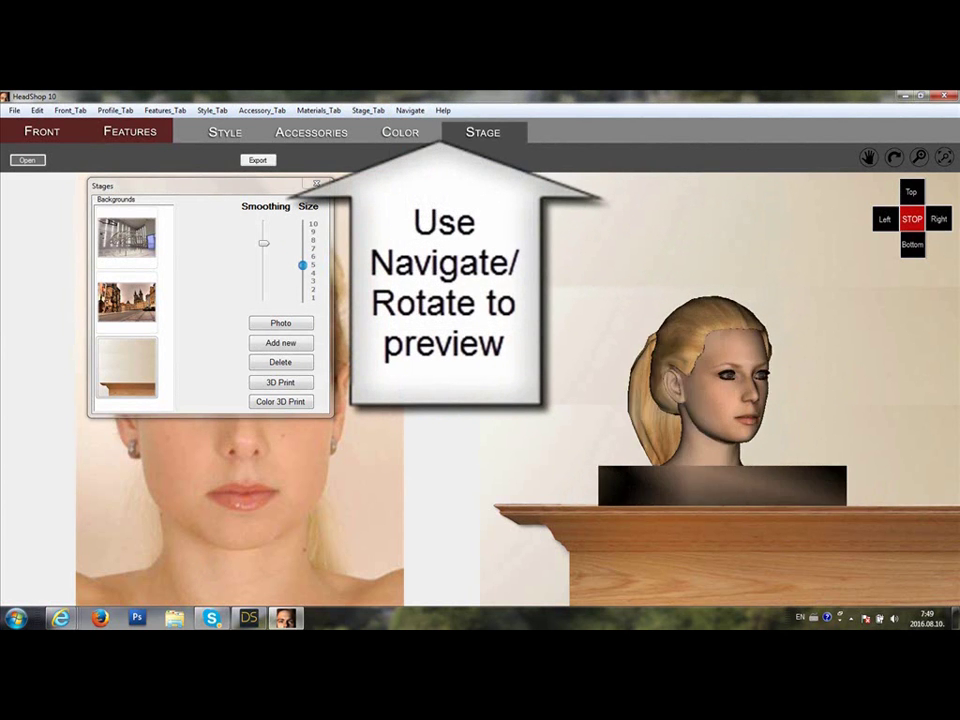
click(909, 229)
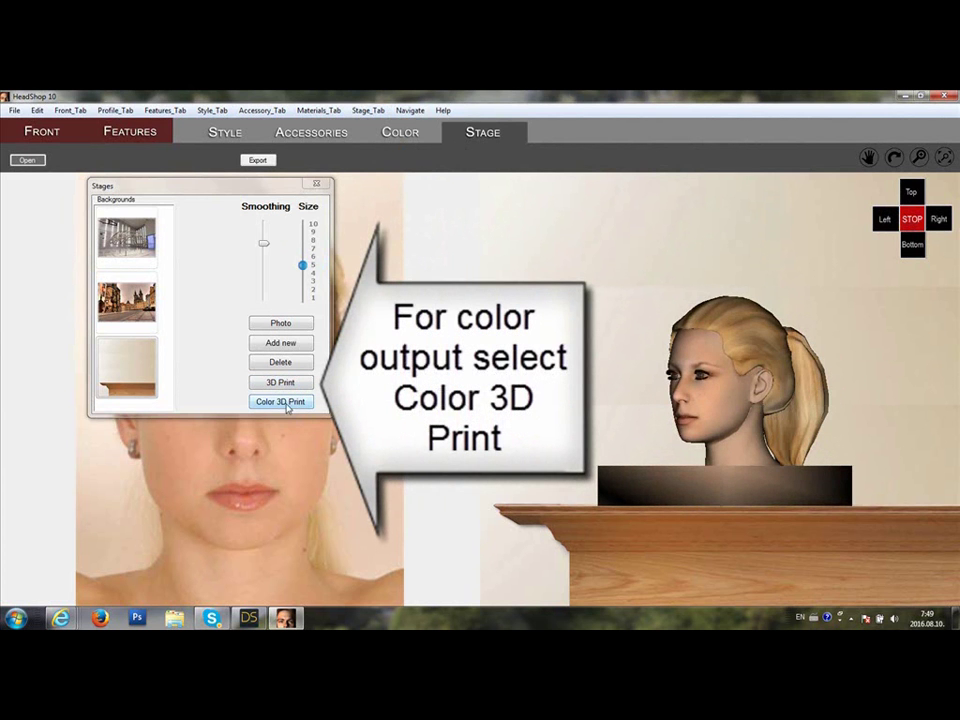
Export the bust for color 3D printing into a new folder named girl inside shapeways and dismiss the completion notice
click(281, 401)
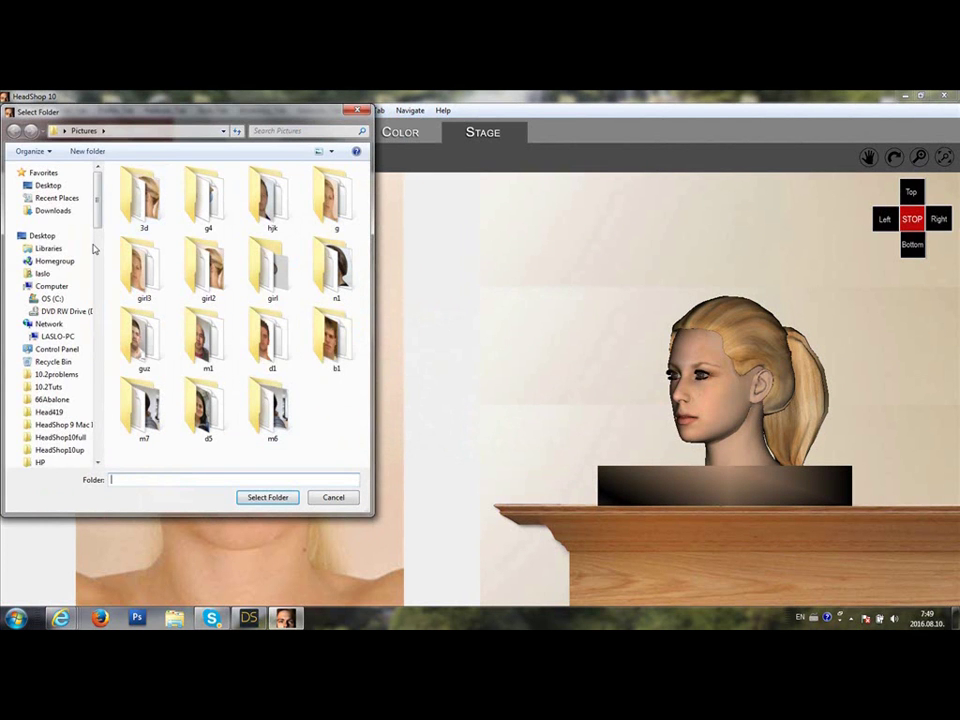
scroll(92, 300, down, 15)
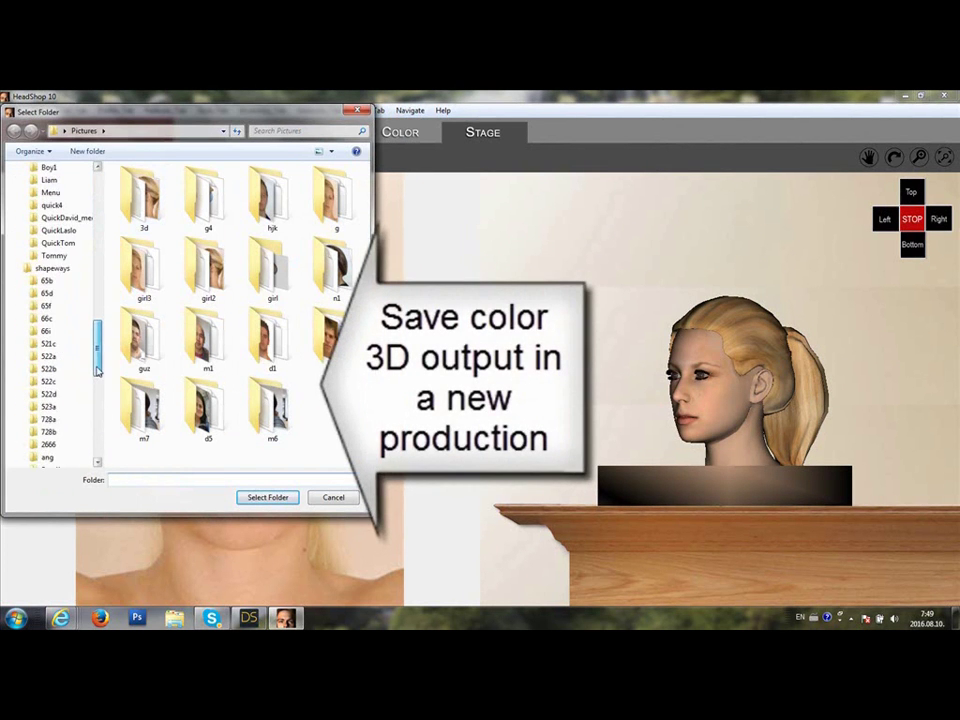
click(85, 151)
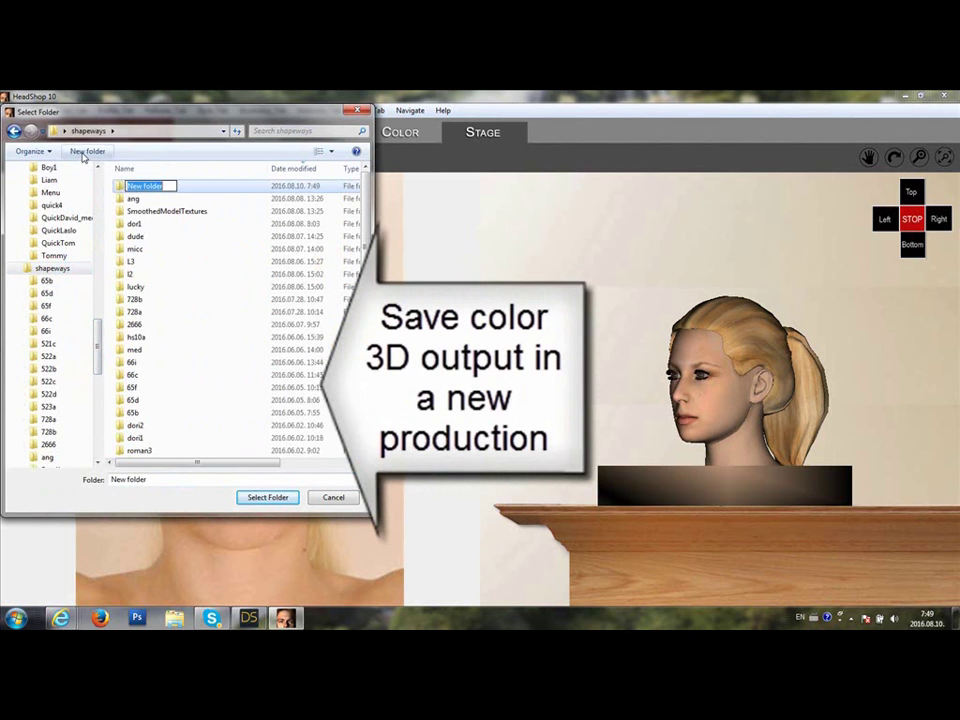
text(girl)
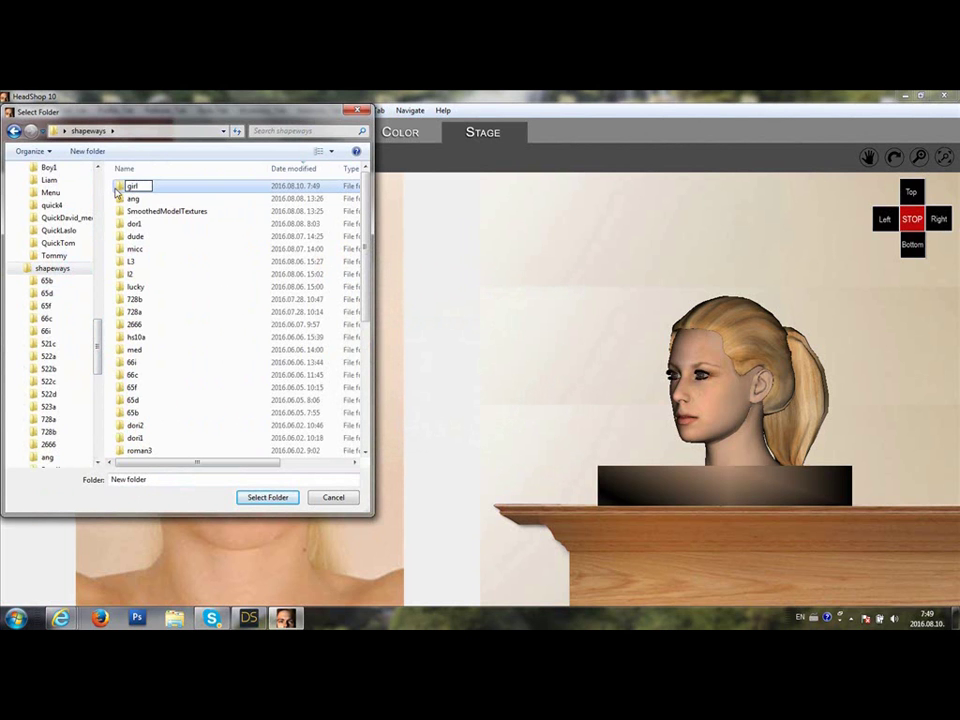
key(Return)
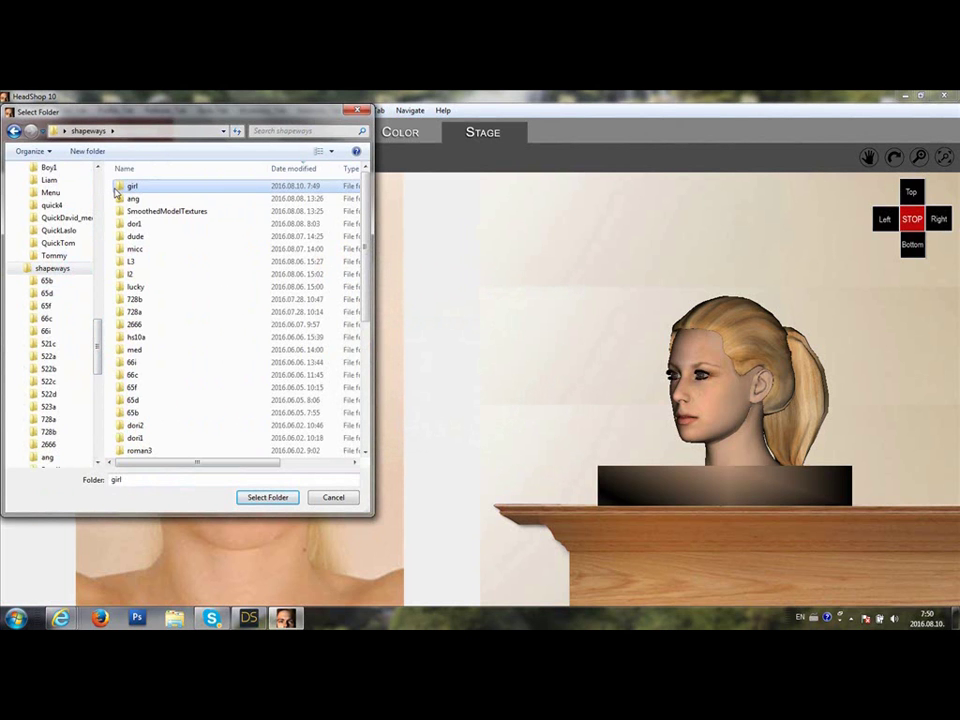
click(266, 497)
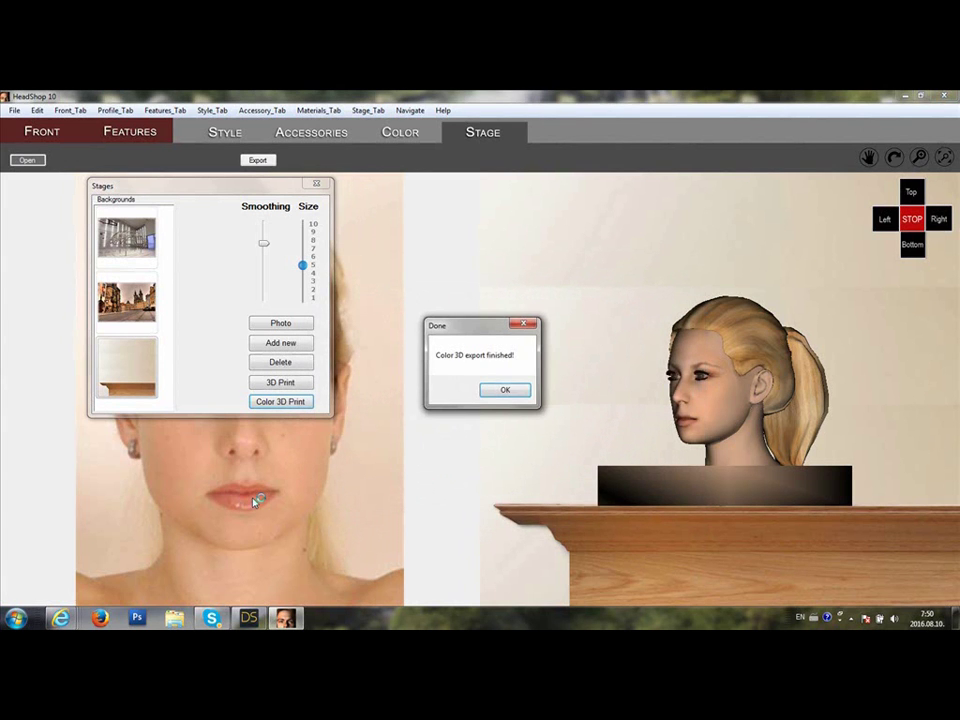
click(495, 394)
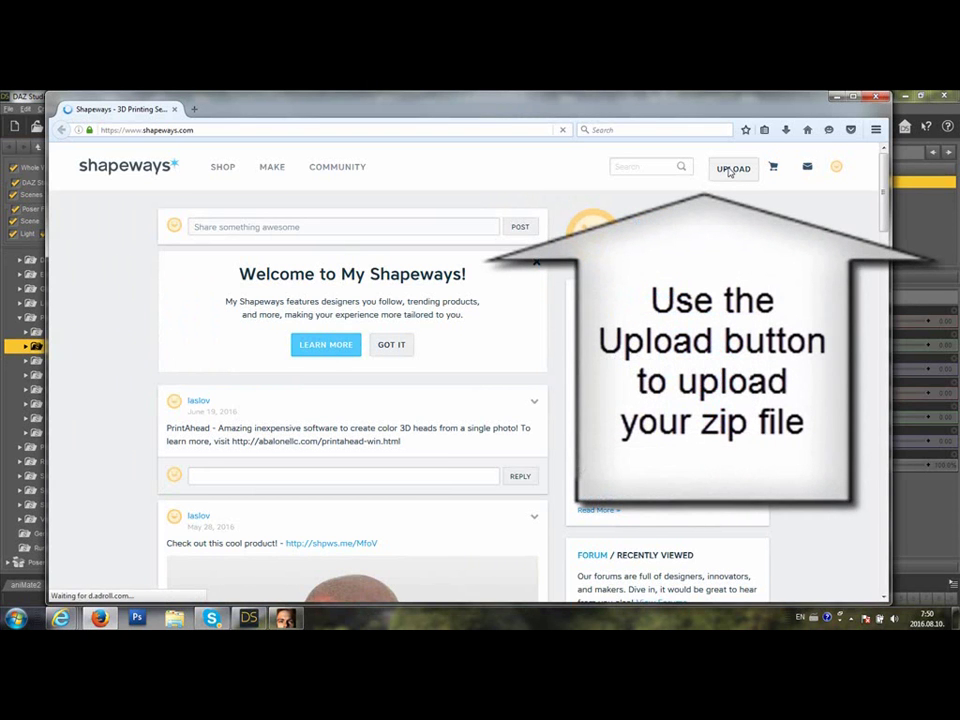
On the Shapeways website, upload the 3d model file from shapeways > girl > SmoothedModelTextures in millimeters
click(730, 169)
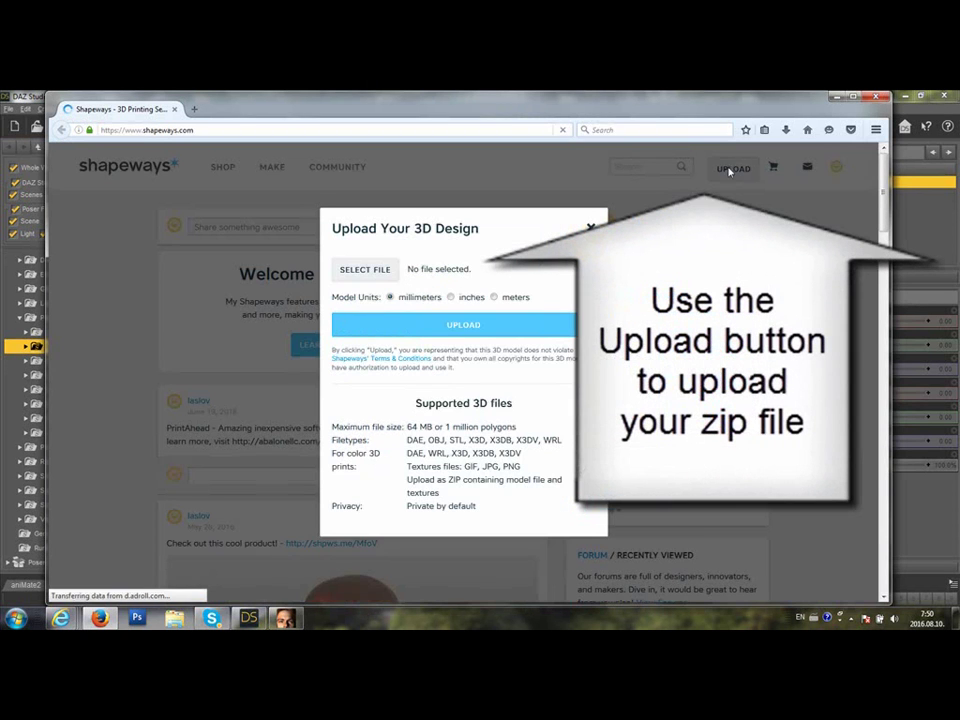
click(365, 270)
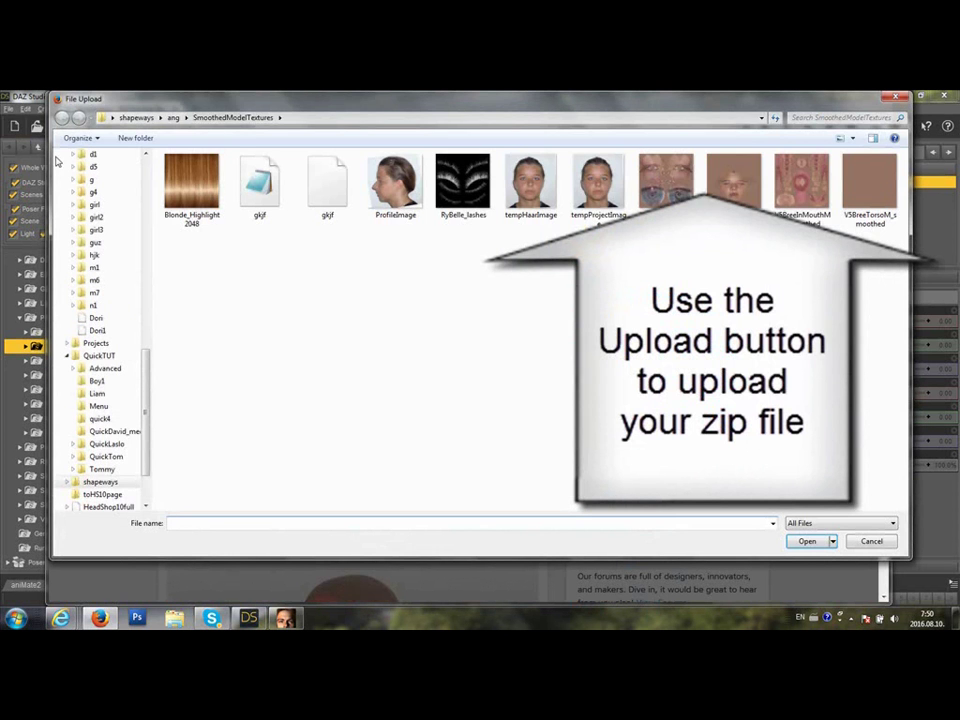
click(136, 117)
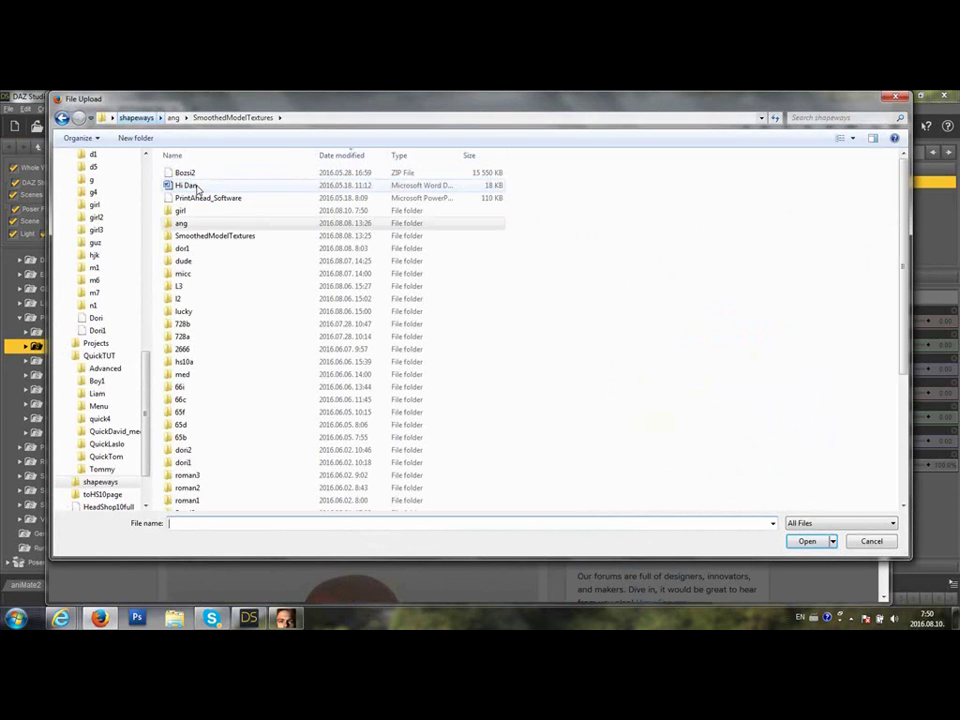
double_click(182, 211)
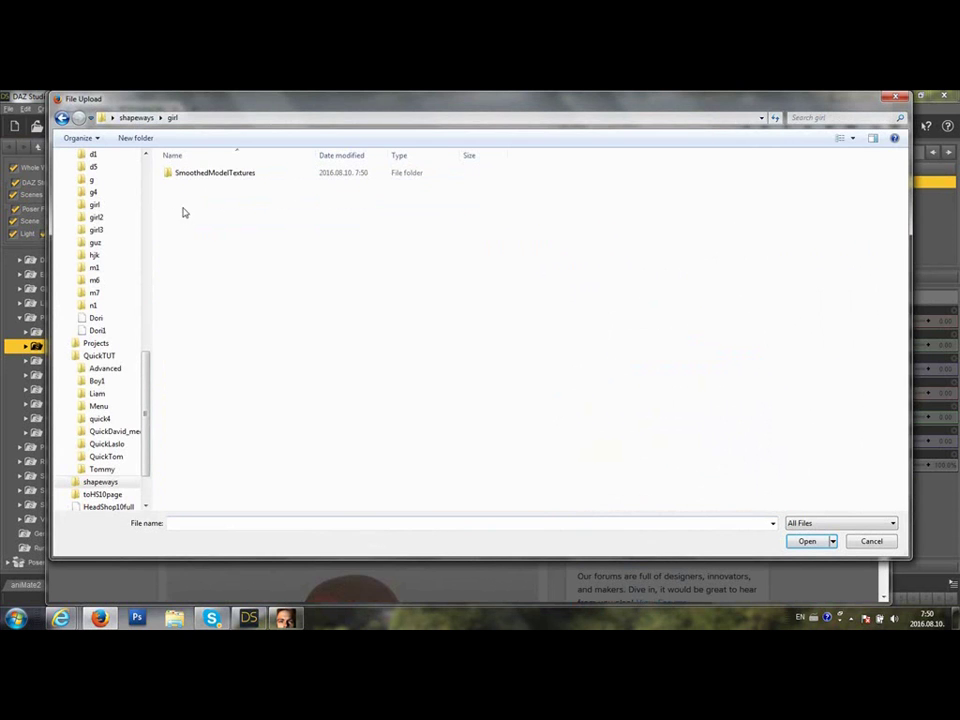
double_click(197, 174)
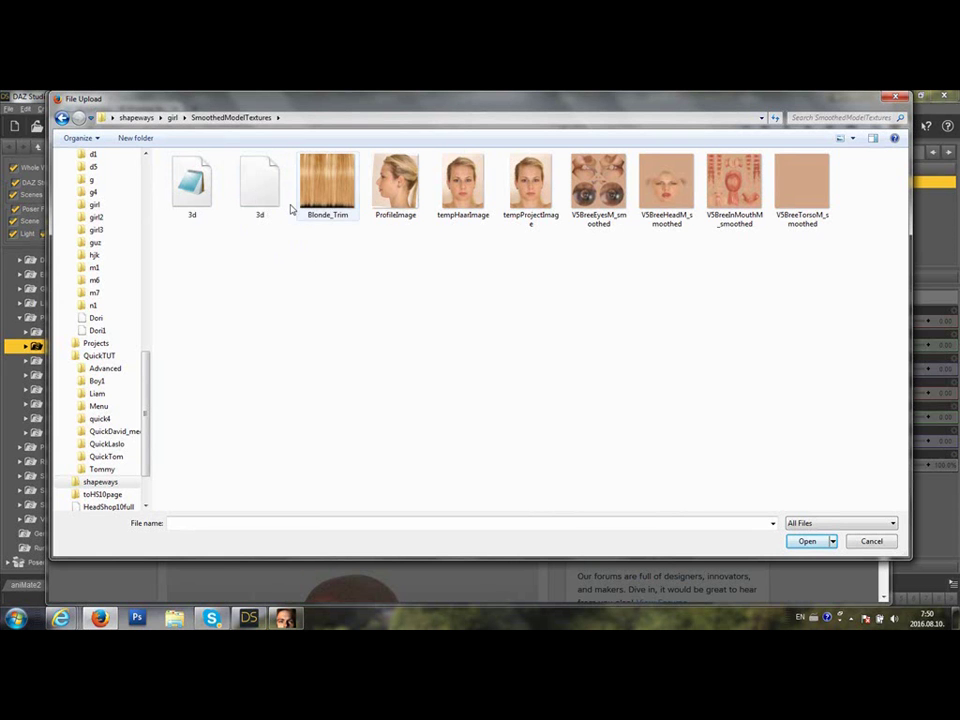
double_click(264, 190)
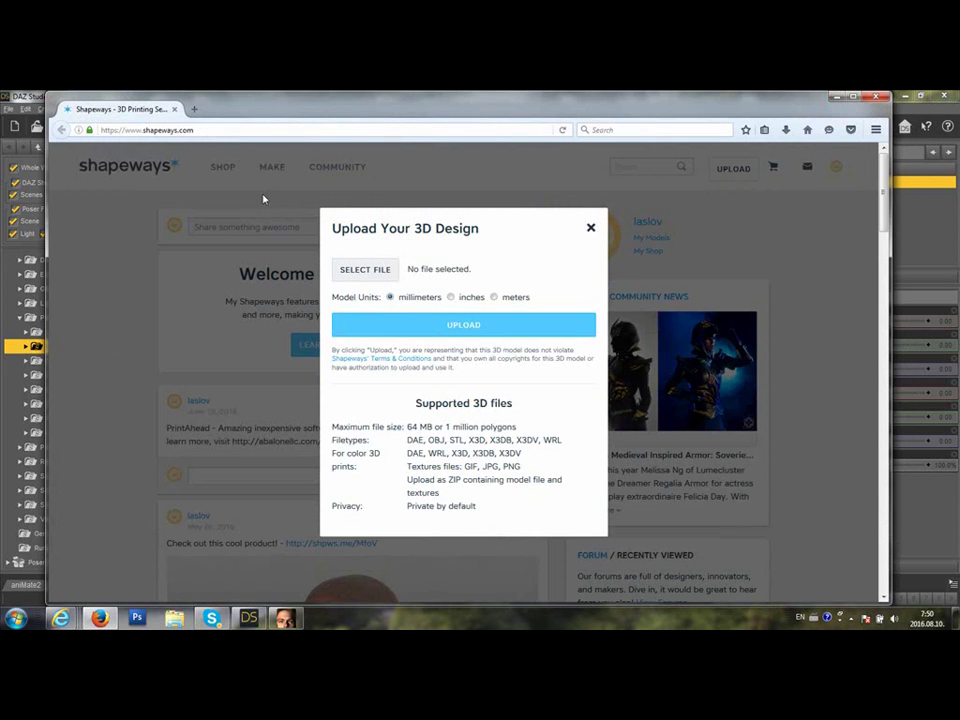
click(466, 325)
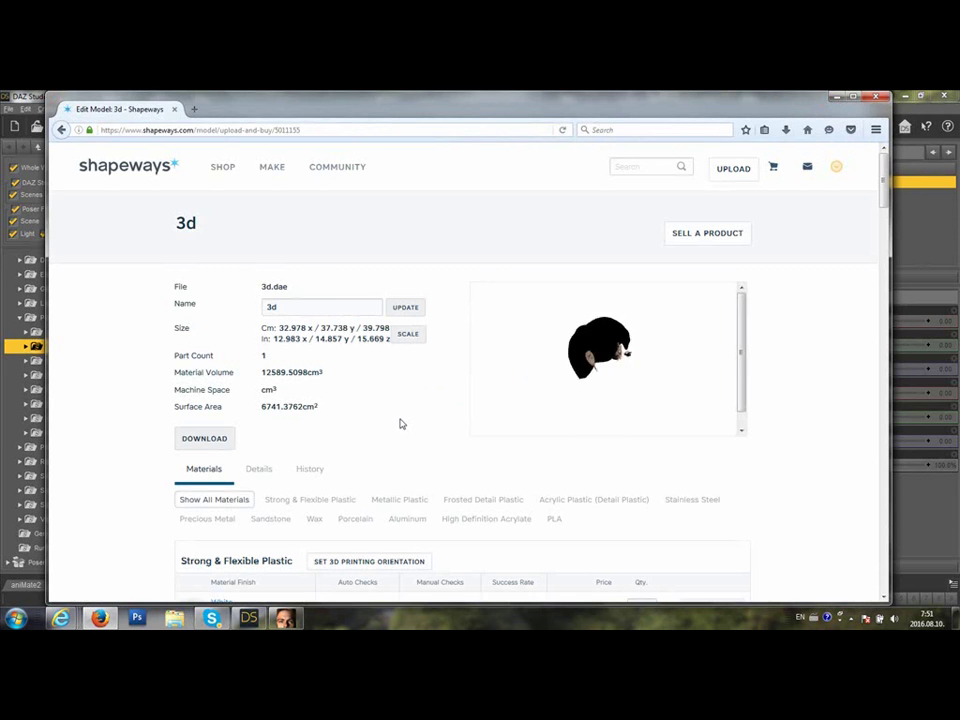
Inspect the uploaded bust in the 3D preview, scale the model to 20% and save the new size
drag(478, 420, 570, 372)
scroll(673, 373, up, 4)
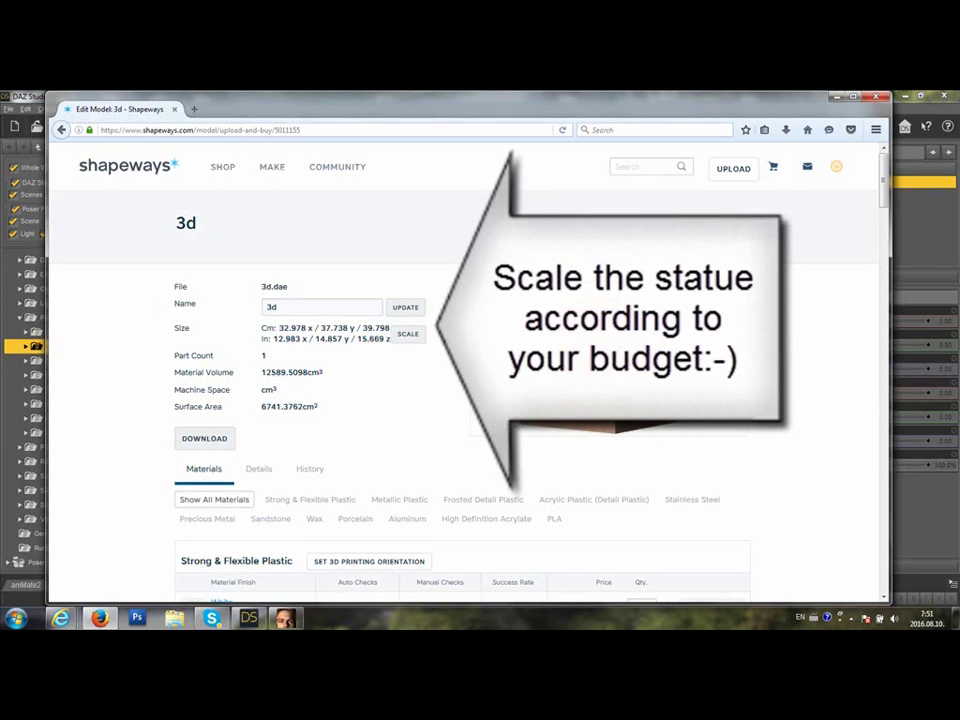
click(408, 336)
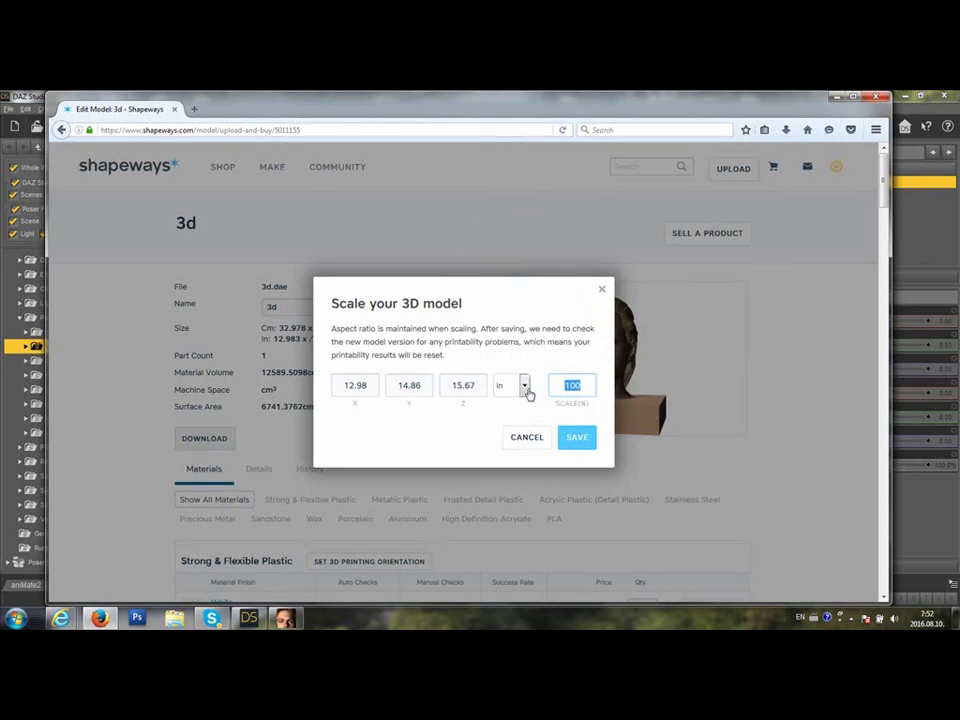
text(20)
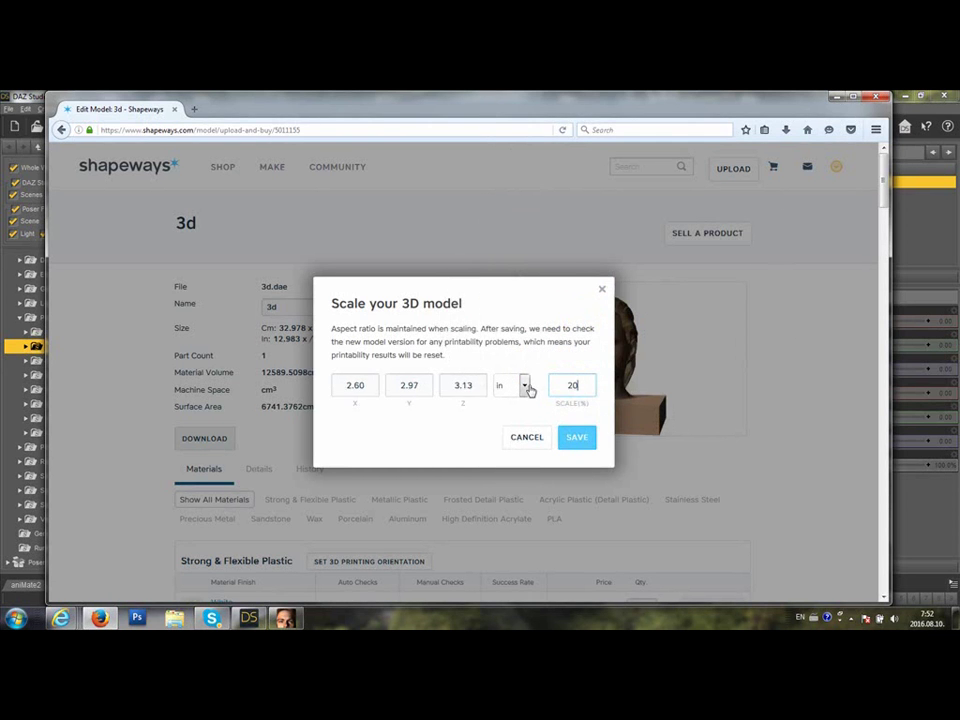
click(577, 440)
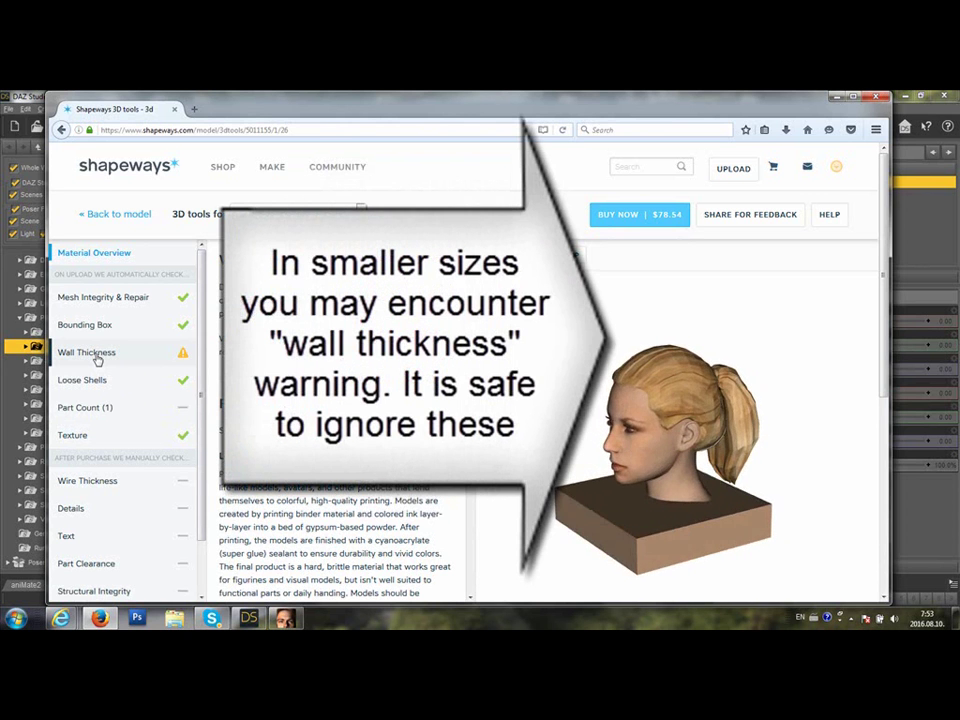
Review the wall thickness check for Full Color Sandstone around the head and add the model to the shopping cart
click(92, 356)
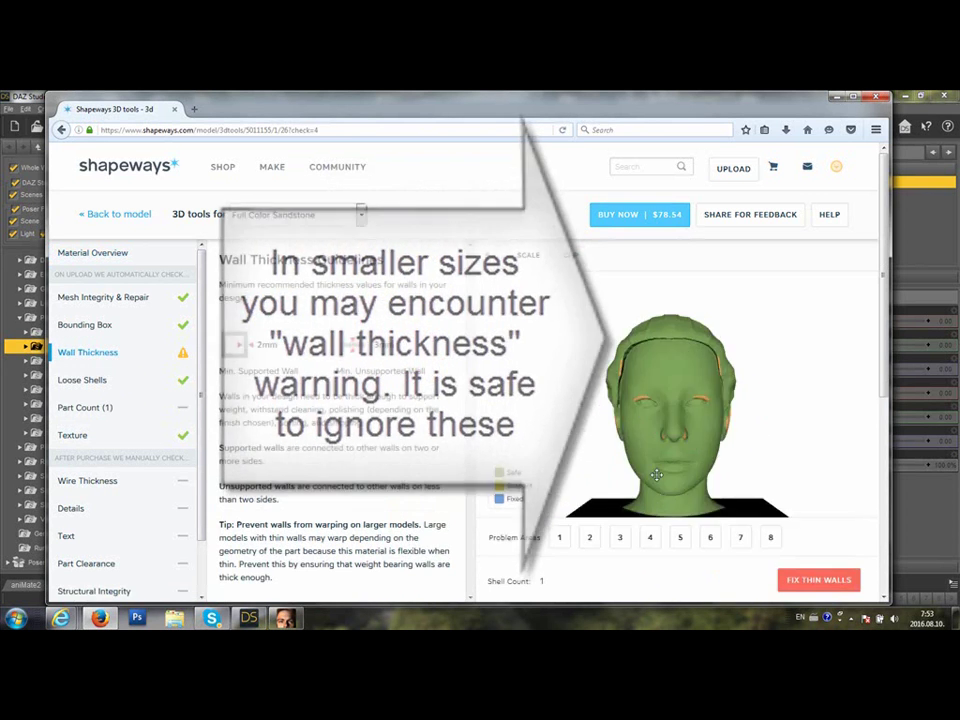
drag(656, 470, 551, 510)
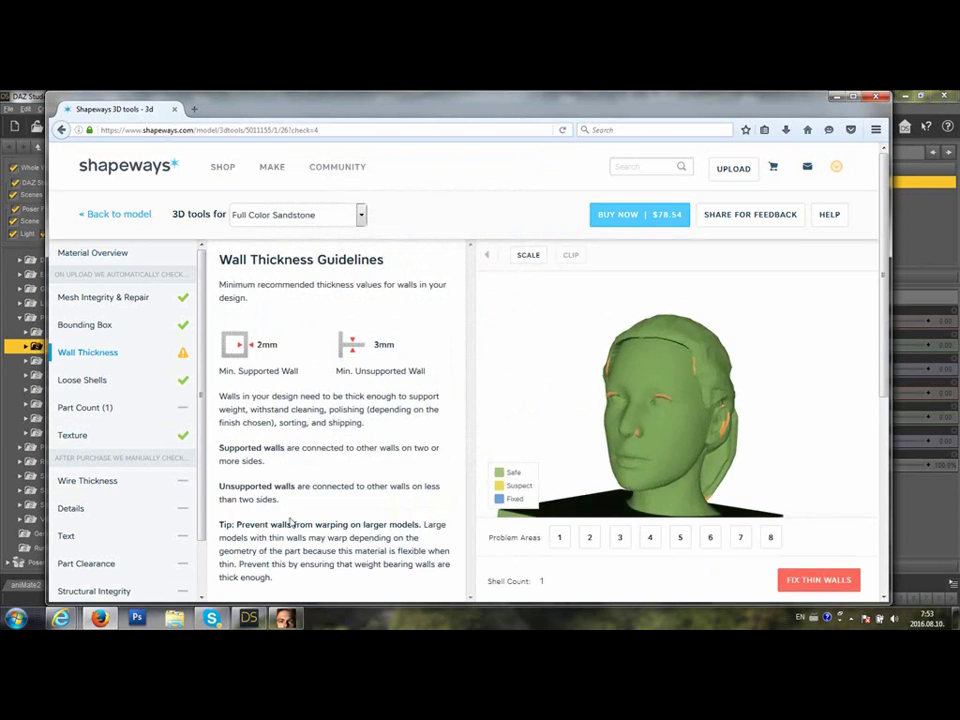
click(725, 305)
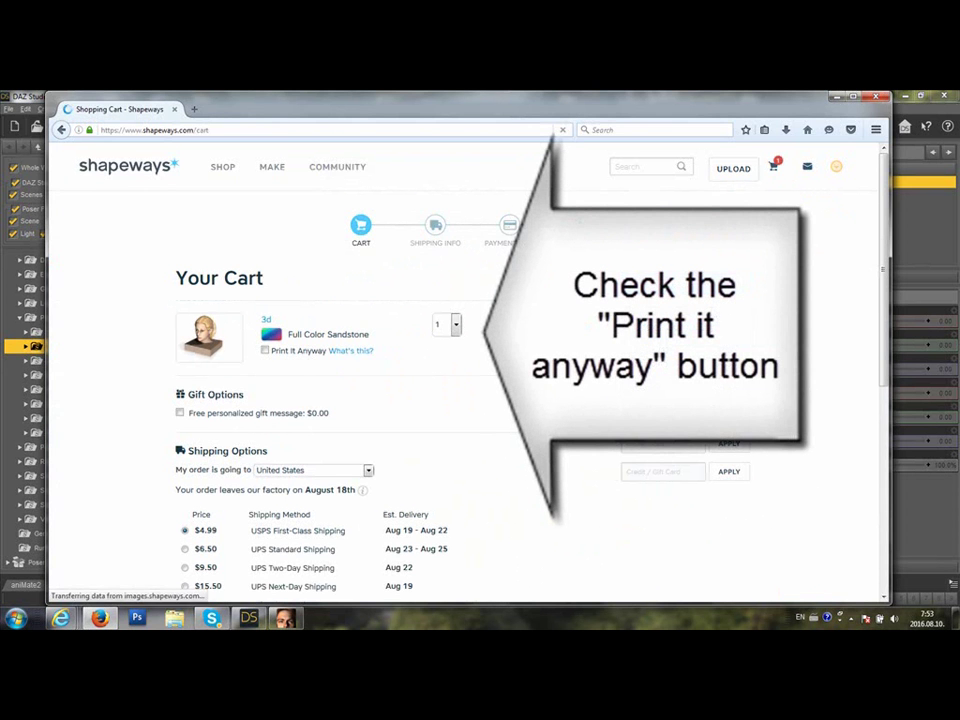